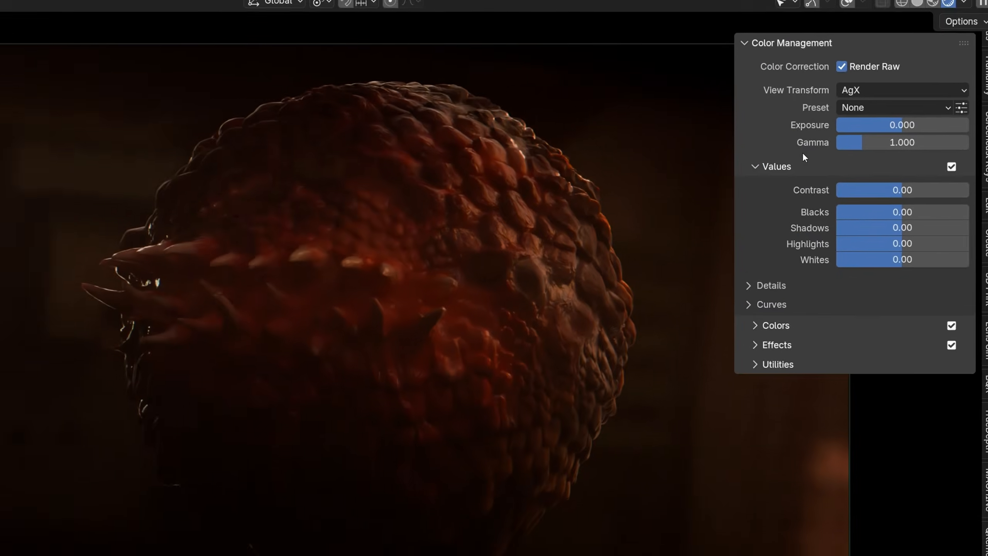
# - Try the Filmic view transform on the creature render and restore AgX
pyautogui.click(799, 88)
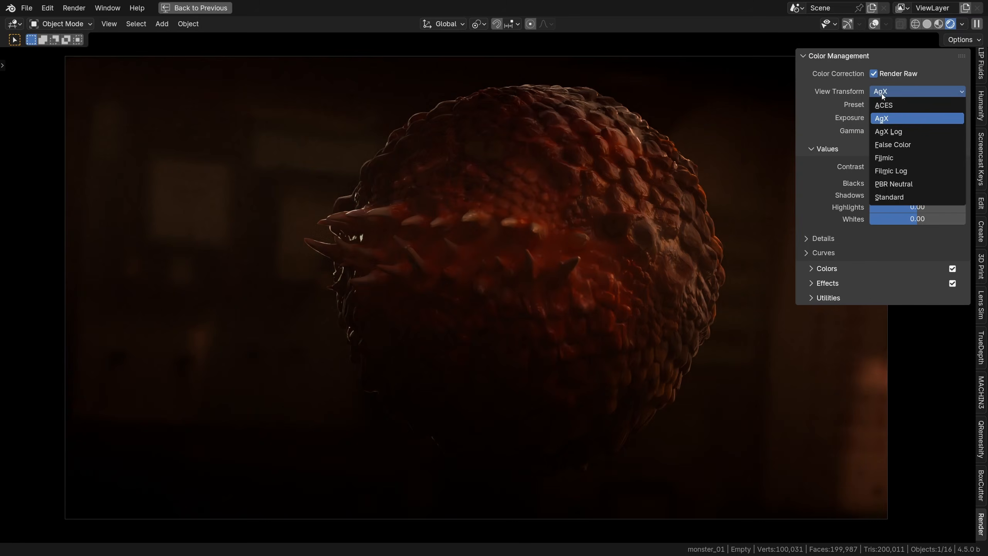
pyautogui.click(887, 157)
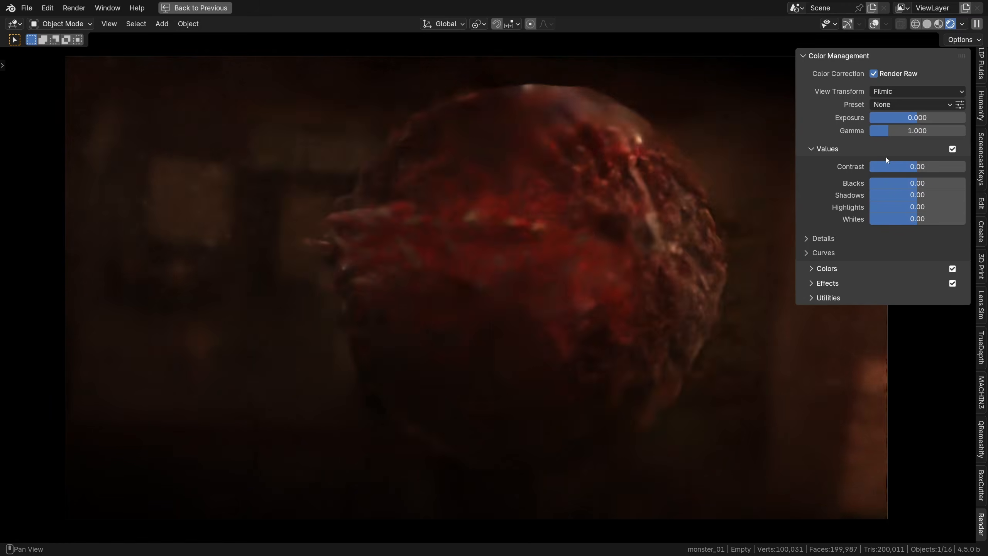
pyautogui.click(888, 92)
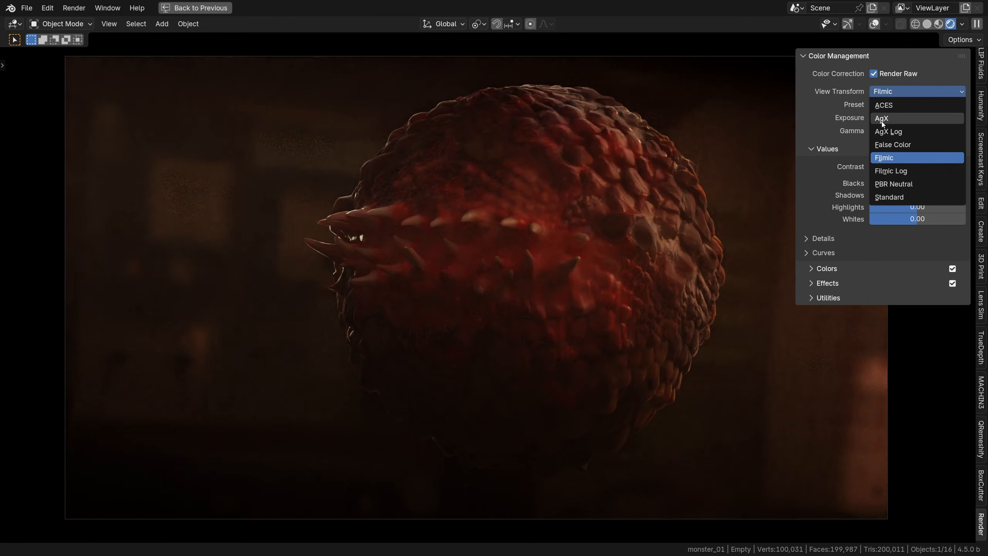
pyautogui.click(882, 119)
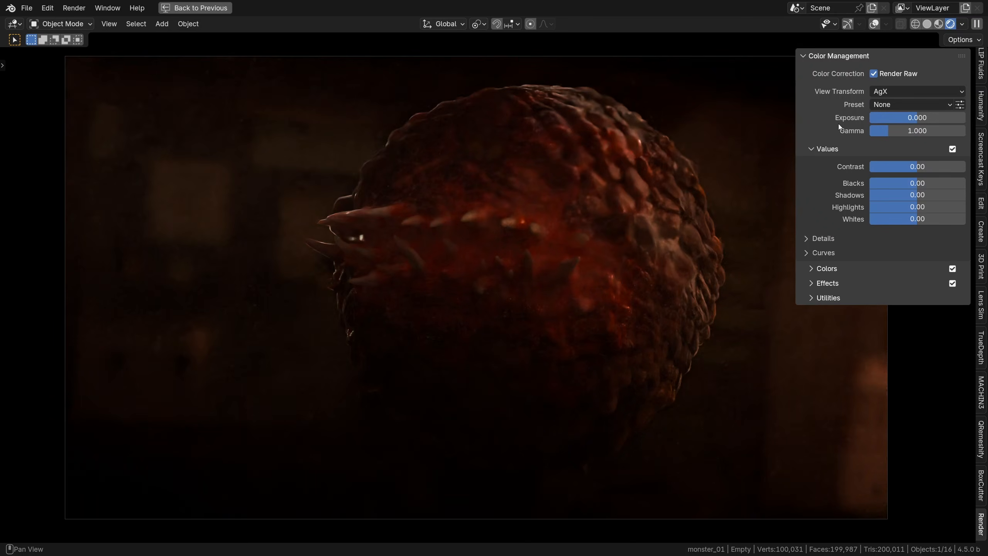
# - Apply the Basic Boost color preset to the creature render
pyautogui.click(888, 105)
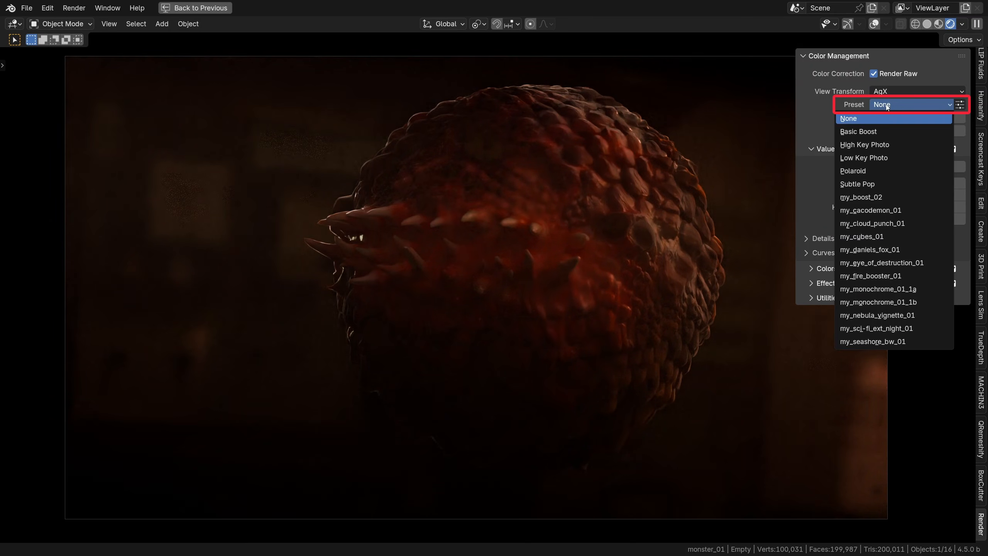
pyautogui.click(887, 107)
pyautogui.click(885, 105)
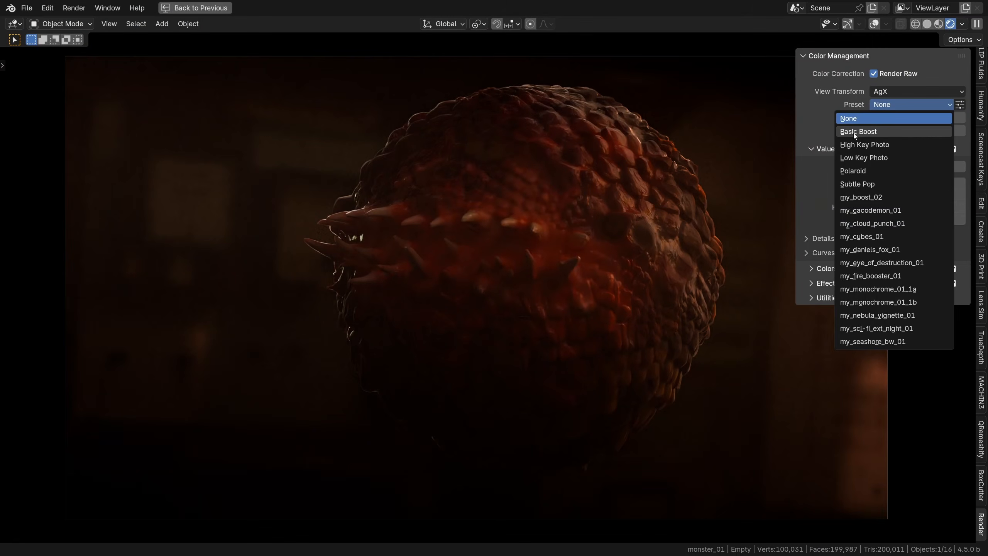
pyautogui.click(855, 133)
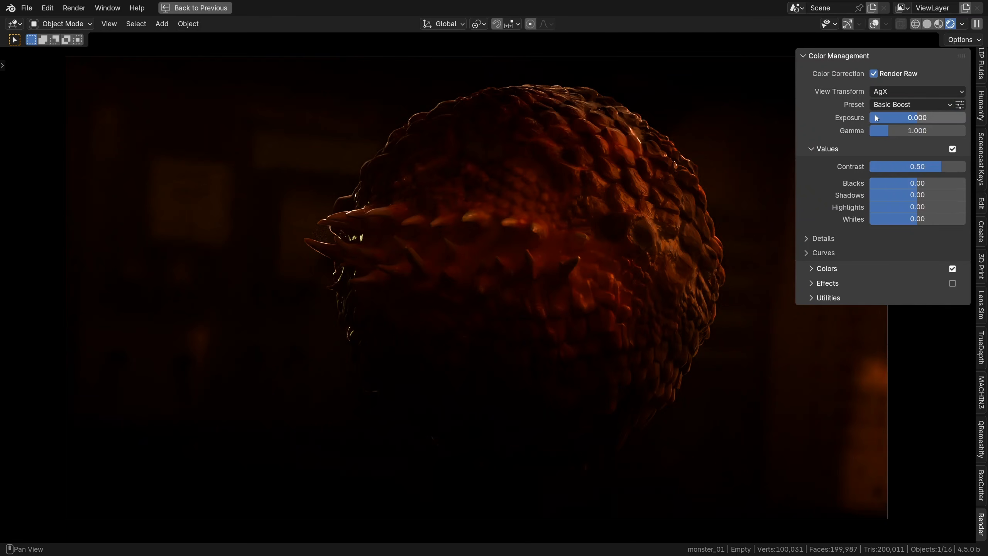
# - Switch the color preset to Low Key Photo and replace it with Polaroid
pyautogui.click(883, 104)
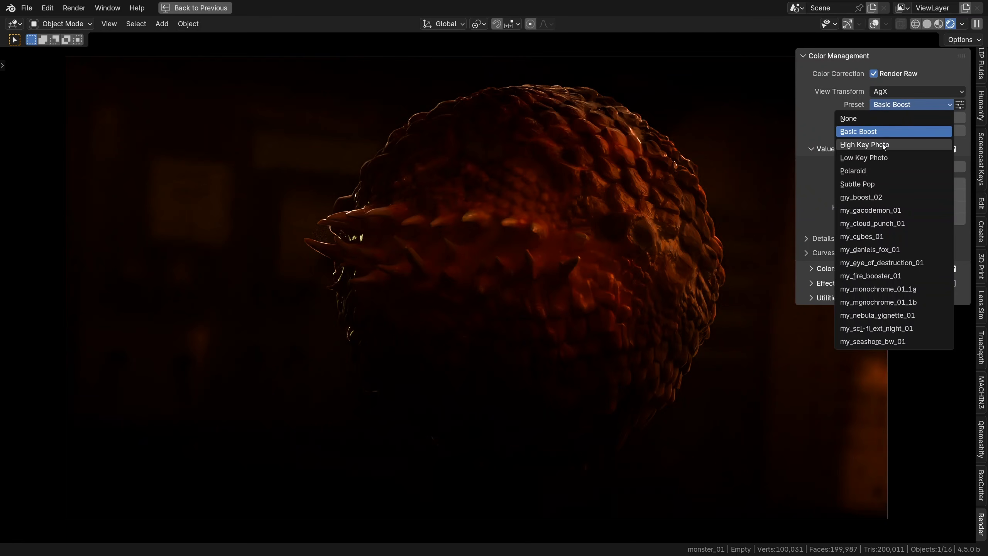
pyautogui.click(890, 105)
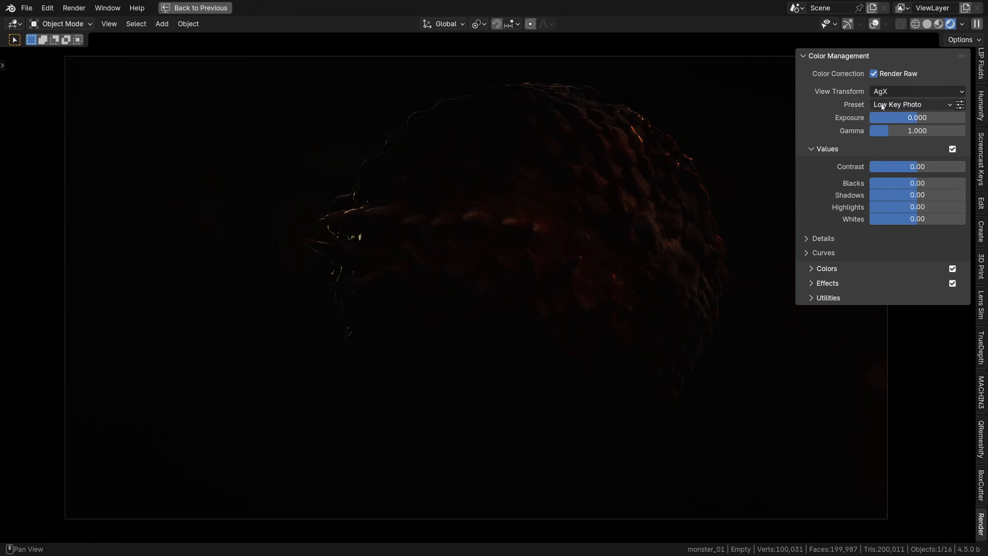
pyautogui.click(915, 104)
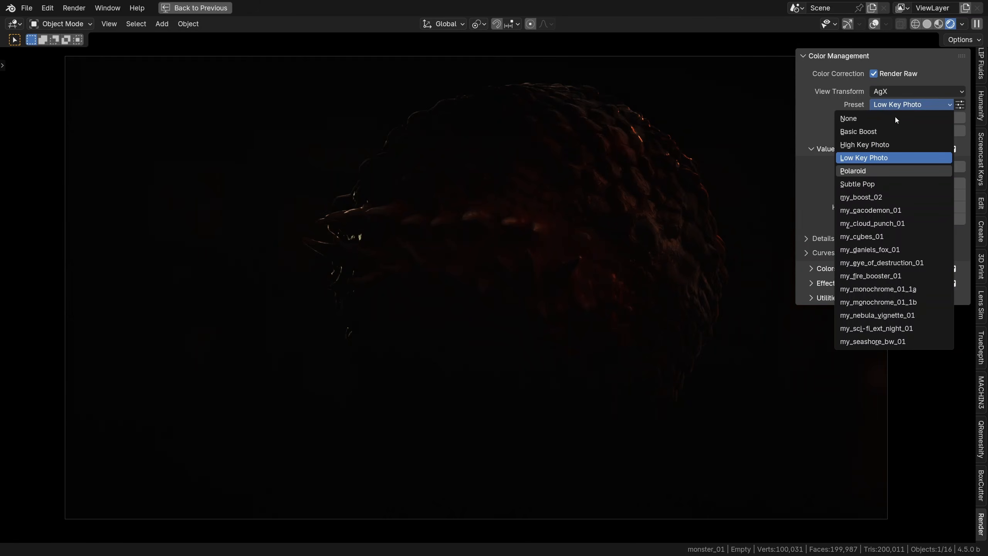
pyautogui.click(894, 171)
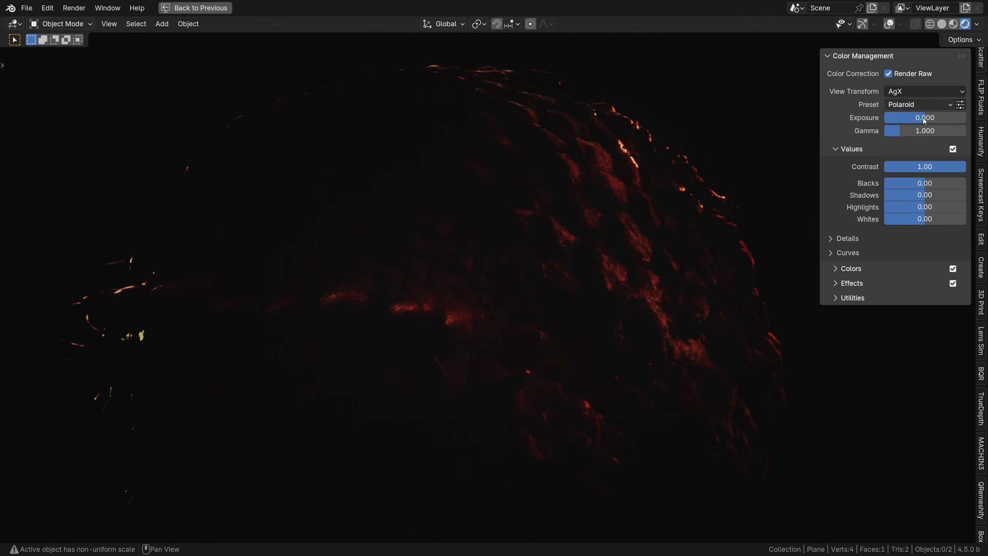
# - Try a lower exposure on the Polaroid look and reset the value
pyautogui.moveTo(924, 118)
pyautogui.mouseDown()
pyautogui.moveTo(966, 118)
pyautogui.moveTo(917, 118)
pyautogui.mouseUp()
pyautogui.press('BackSpace')
pyautogui.click(910, 119)
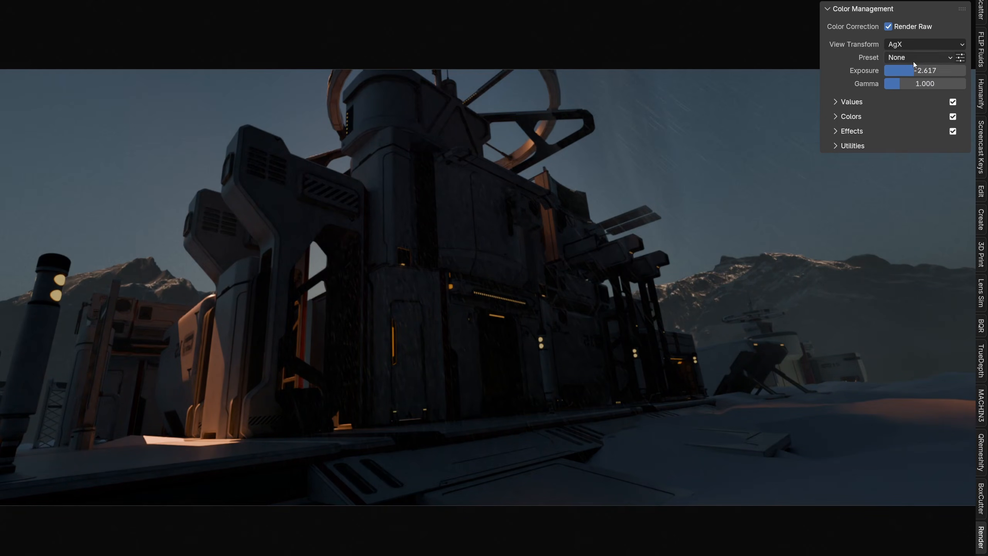
# - Apply the my_sci-fi_ext_night_01 preset to the snowy sci-fi building scene and save the look under the same preset name
pyautogui.click(918, 57)
pyautogui.click(888, 282)
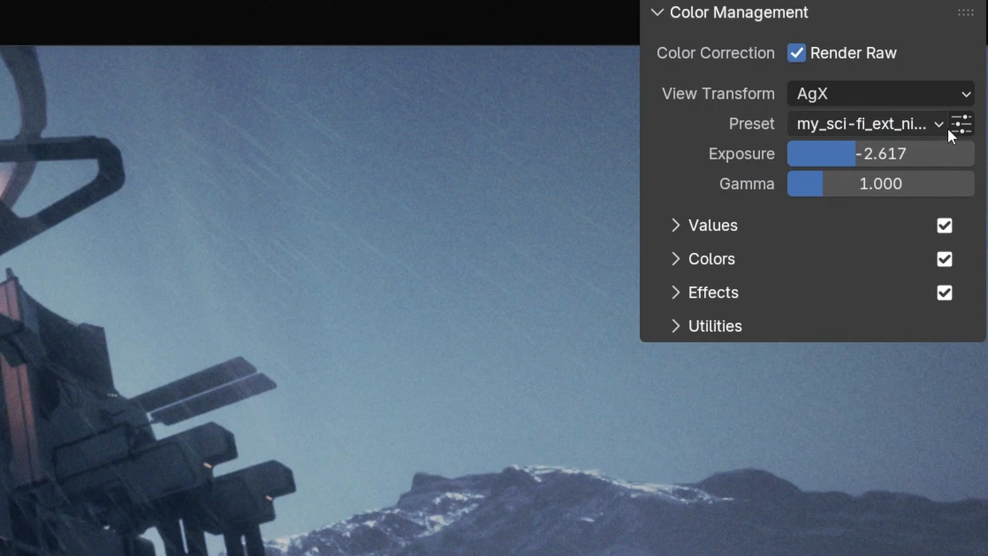
pyautogui.click(960, 58)
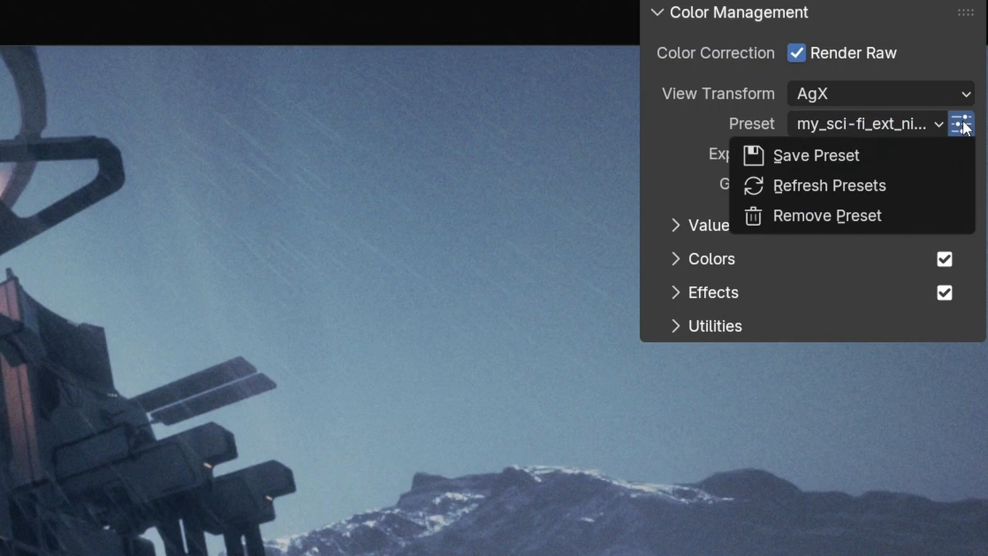
pyautogui.click(835, 157)
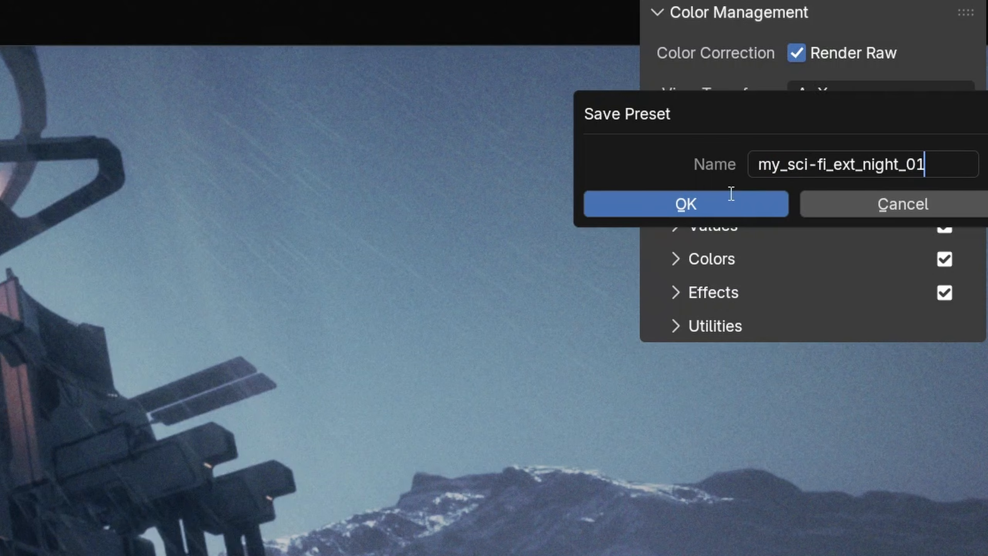
pyautogui.click(705, 203)
# - Apply the my_sci-fi_ext_night_01 preset to the creature render and adjust the exposure to about 0
pyautogui.click(916, 58)
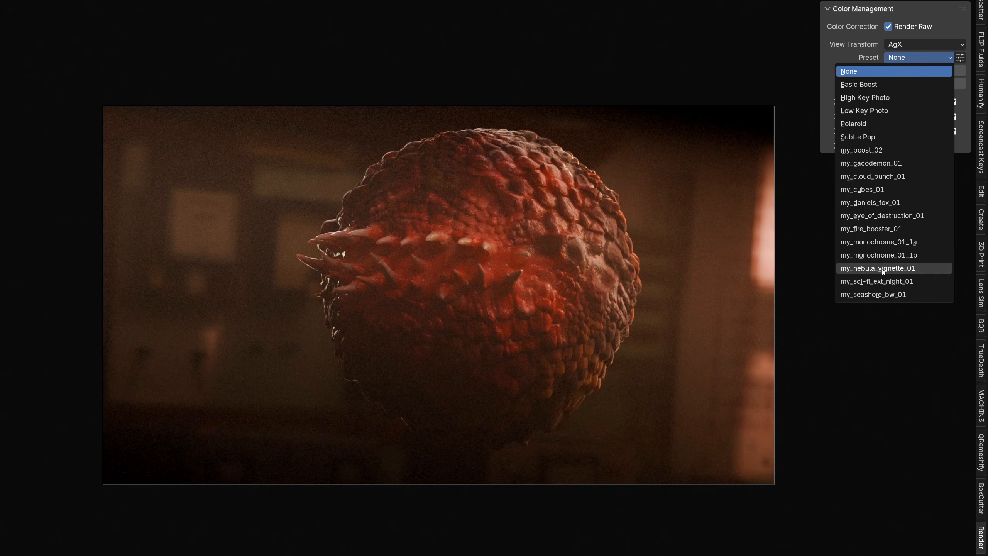
pyautogui.click(883, 281)
pyautogui.moveTo(926, 71); pyautogui.dragTo(925, 70)
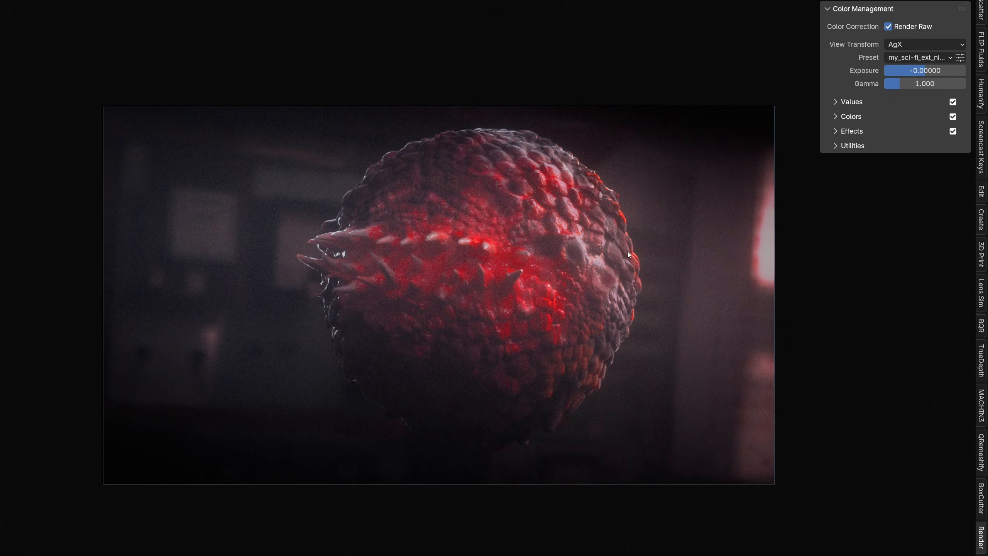
# - Apply the my_boost_02 preset to a close-up of the creature render
pyautogui.keyDown('ctrl'); pyautogui.moveTo(723, 306); pyautogui.dragTo(782, 245, button='middle'); pyautogui.keyUp('ctrl')
pyautogui.keyDown('shift'); pyautogui.moveTo(613, 279); pyautogui.dragTo(726, 274, button='middle'); pyautogui.keyUp('shift')
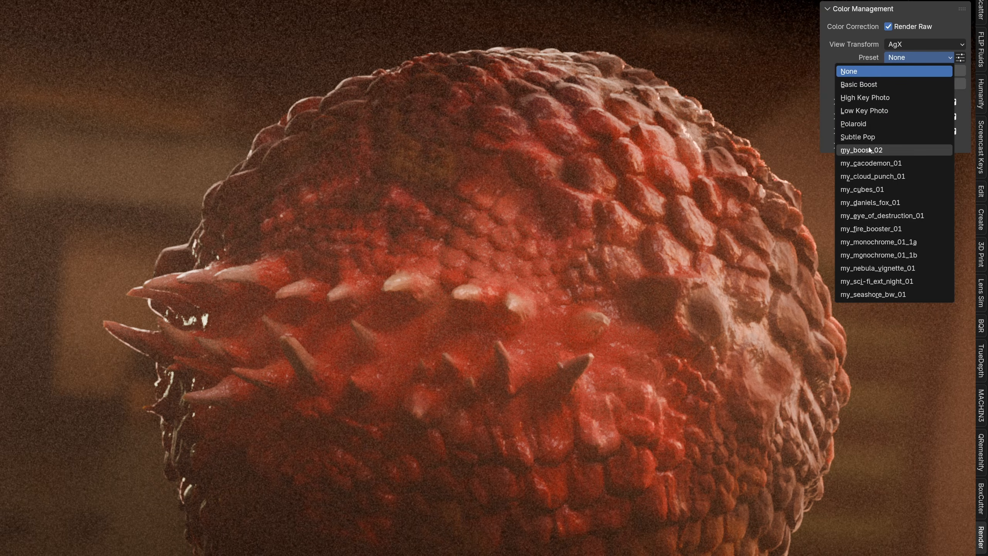
pyautogui.click(869, 147)
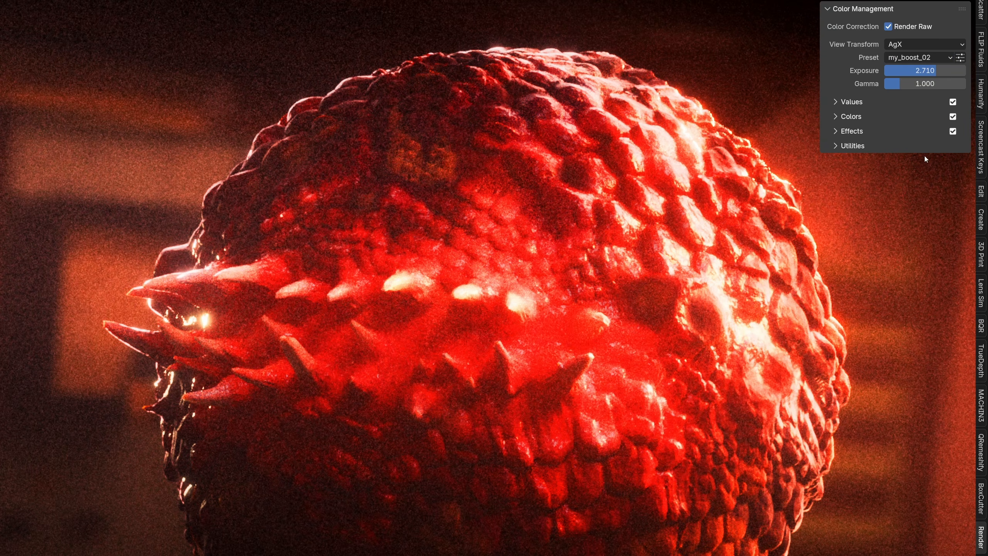
# - Try the my_daniels_fox_01 preset on the creature render and replace it with my_cubes_01
pyautogui.click(918, 57)
pyautogui.click(889, 202)
pyautogui.click(940, 58)
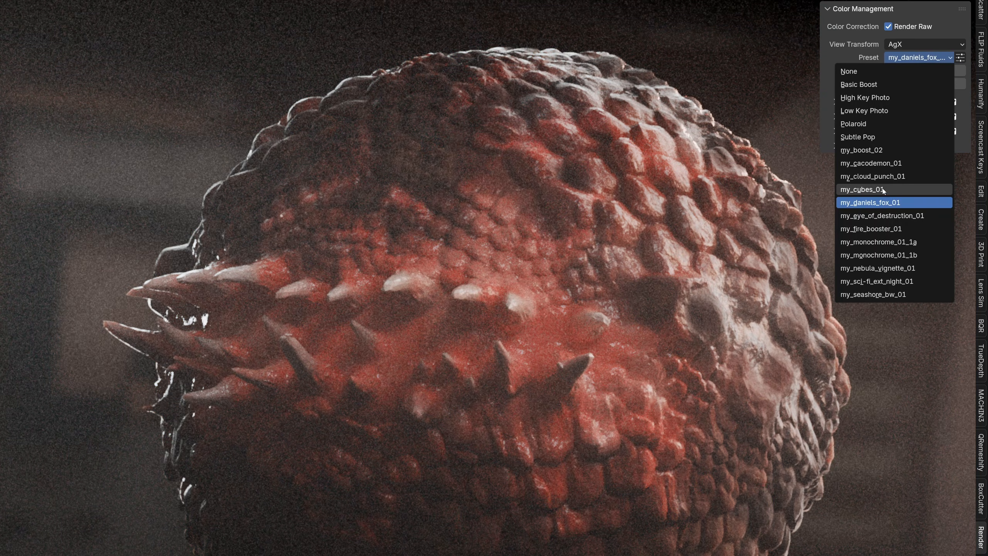
pyautogui.click(884, 189)
# - Apply the my_cubes_01 preset to the toy block scene and select the same preset for the creature scene
pyautogui.click(913, 55)
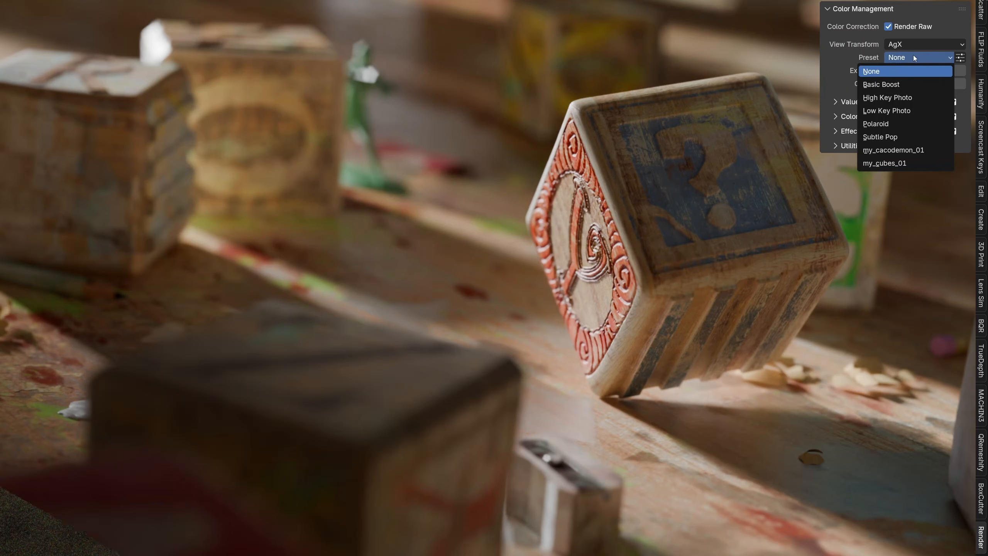
pyautogui.click(915, 164)
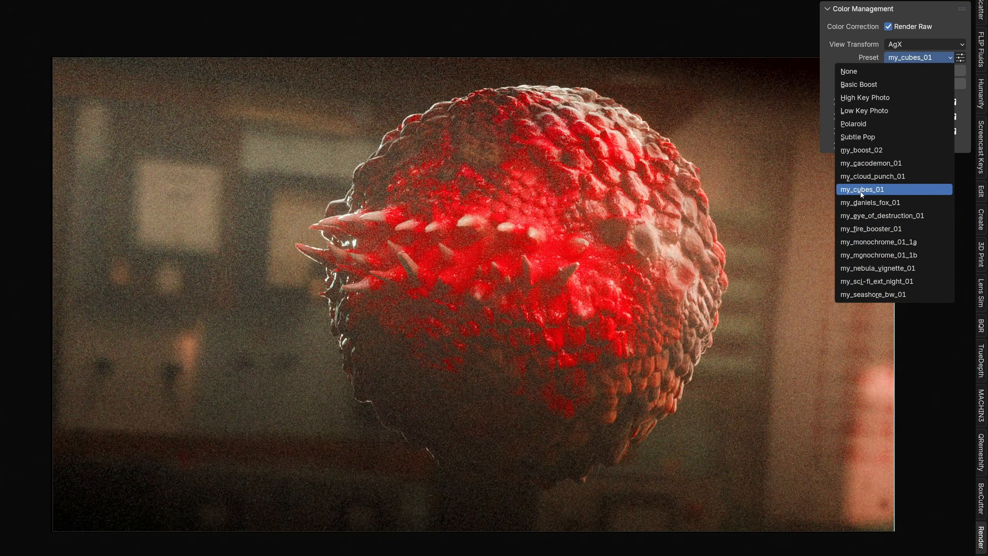
pyautogui.click(862, 190)
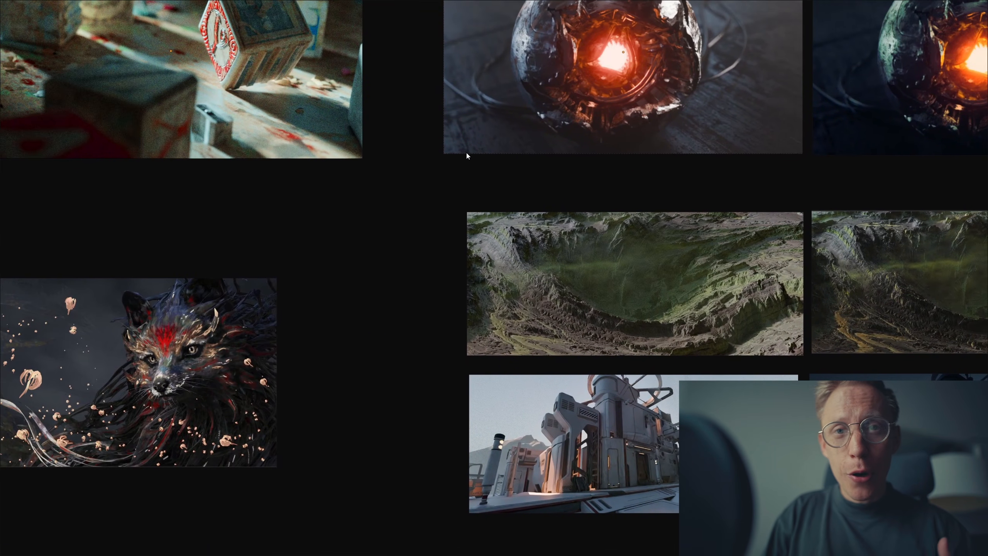
pyautogui.keyDown('shift'); pyautogui.moveTo(140, 141); pyautogui.dragTo(630, 439, button='middle'); pyautogui.keyUp('shift')
pyautogui.moveTo(678, 102); pyautogui.dragTo(666, 310, button='middle')
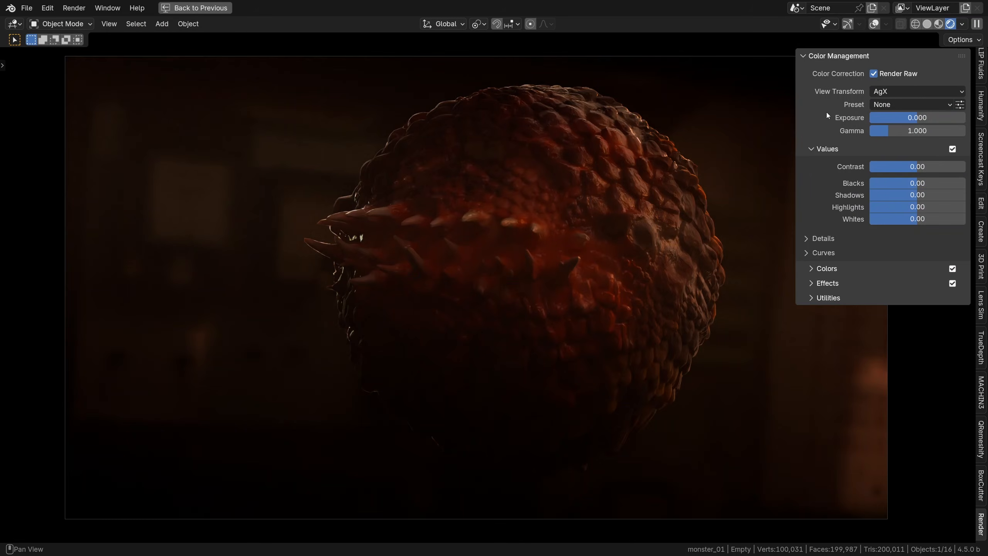
# - Raise the creature render's exposure to 2.311 and try out the gamma adjustment
pyautogui.moveTo(895, 118); pyautogui.dragTo(928, 118)
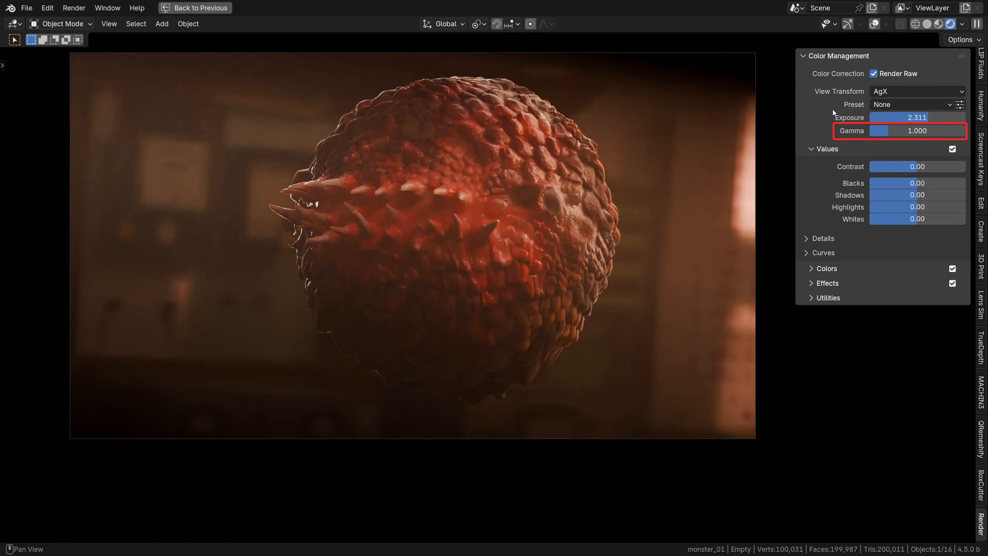
pyautogui.moveTo(890, 130)
pyautogui.mouseDown()
pyautogui.moveTo(879, 130)
pyautogui.moveTo(900, 131)
pyautogui.moveTo(891, 131)
pyautogui.mouseUp()
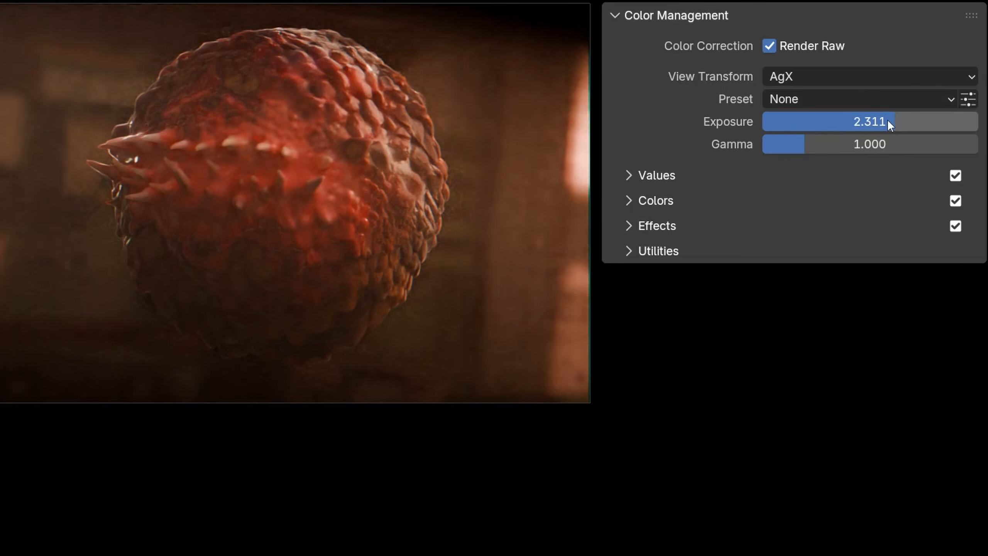
# - Try different exposure and gamma values on the creature render and restore exposure 2.311 and gamma 1.000
pyautogui.moveTo(888, 121)
pyautogui.mouseDown()
pyautogui.moveTo(856, 121)
pyautogui.moveTo(921, 121)
pyautogui.moveTo(888, 121)
pyautogui.moveTo(897, 121)
pyautogui.mouseUp()
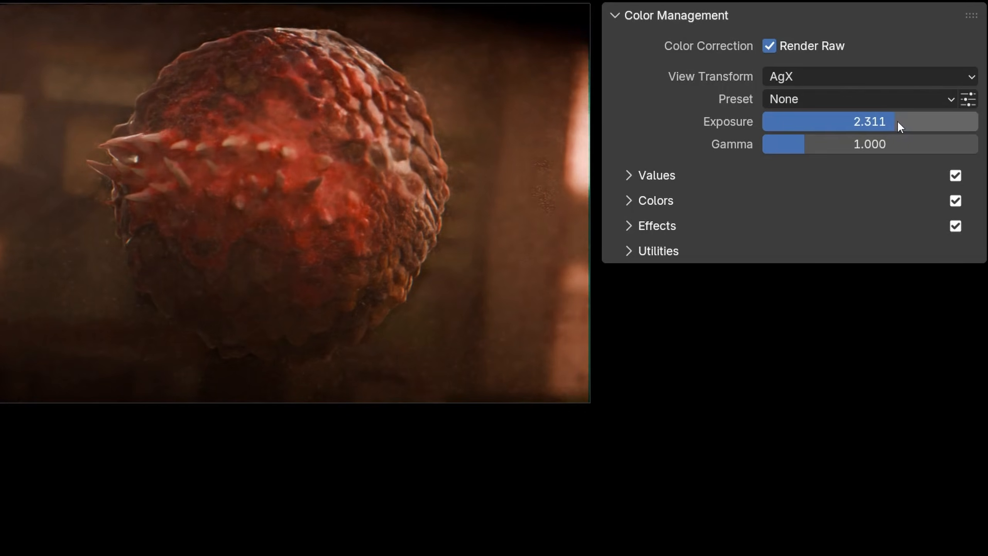
pyautogui.moveTo(805, 144)
pyautogui.mouseDown()
pyautogui.moveTo(826, 144)
pyautogui.moveTo(797, 144)
pyautogui.moveTo(809, 144)
pyautogui.mouseUp()
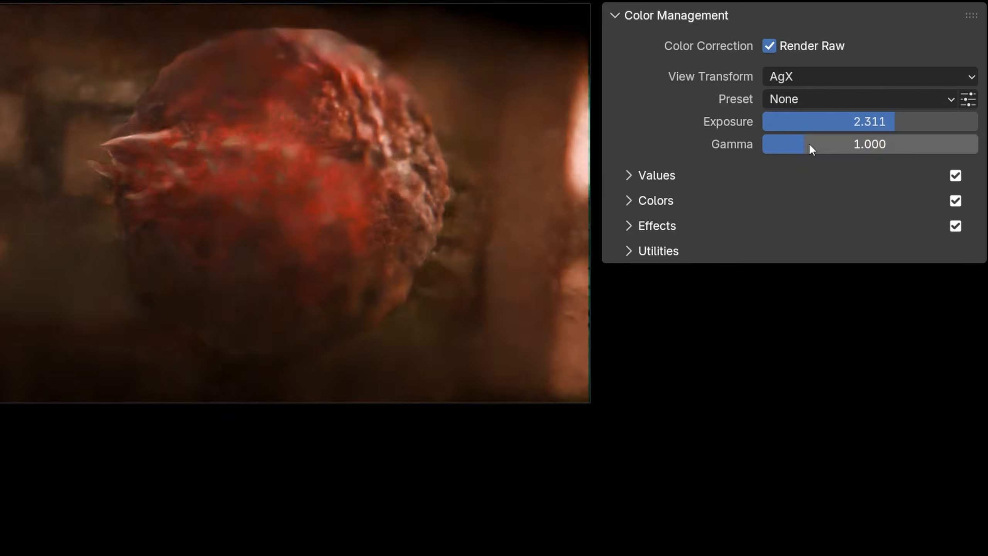
pyautogui.moveTo(896, 121); pyautogui.dragTo(886, 121)
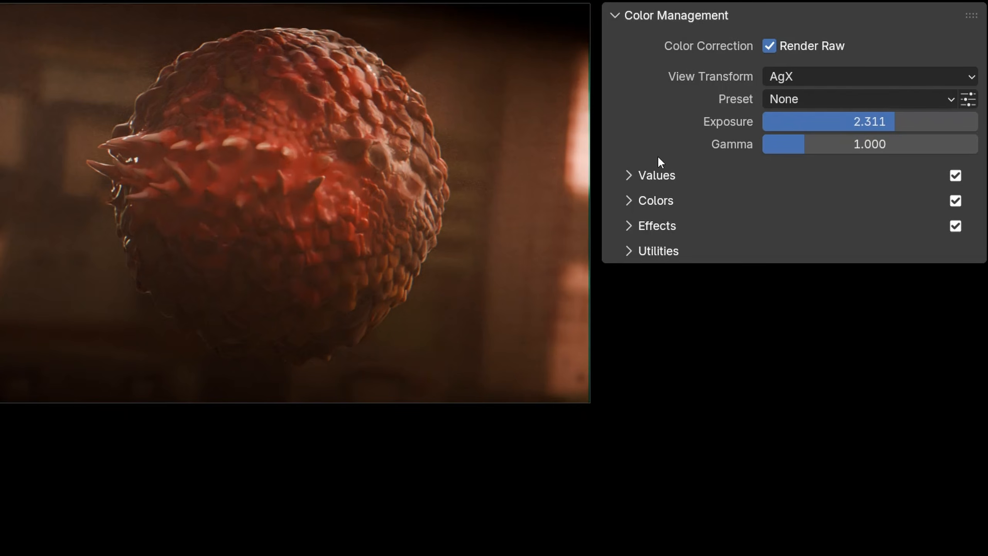
# - Expand the Values settings and try higher and lower contrast on the creature render
pyautogui.click(656, 175)
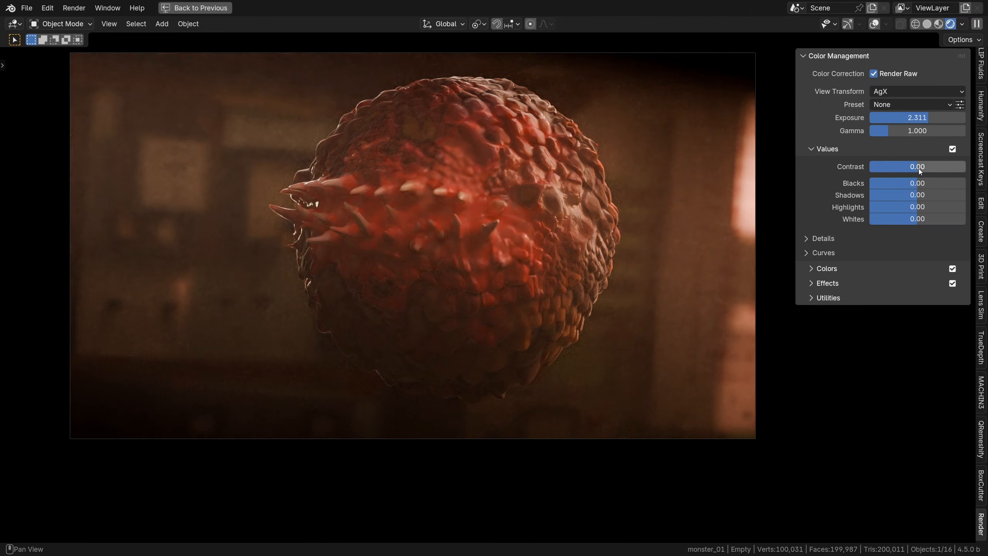
pyautogui.moveTo(920, 168); pyautogui.dragTo(920, 169)
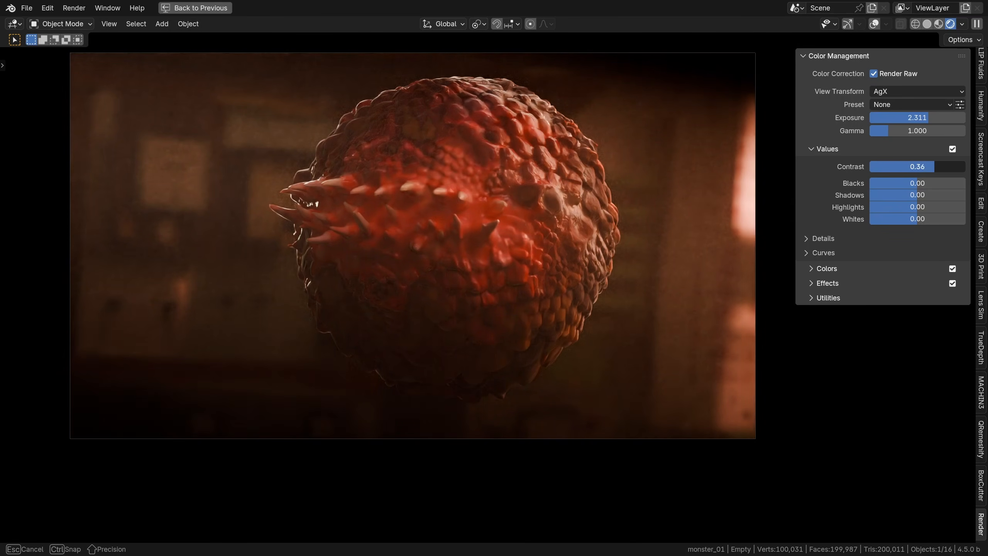
pyautogui.moveTo(952, 166); pyautogui.dragTo(904, 166)
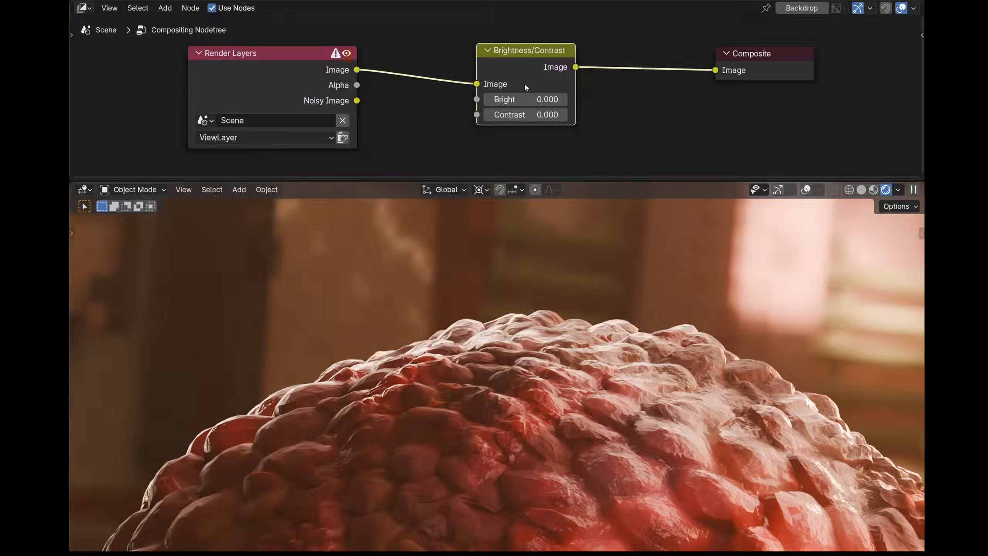
# - Raise the contrast of the compositor's Brightness/Contrast node to 27.600
pyautogui.scroll(3, 525, 82)
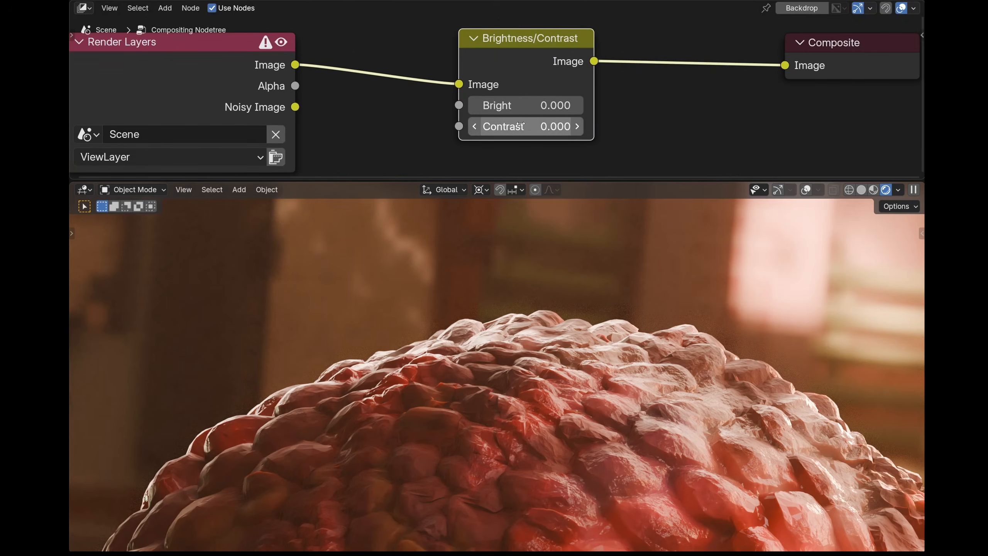
pyautogui.moveTo(526, 127); pyautogui.dragTo(738, 126)
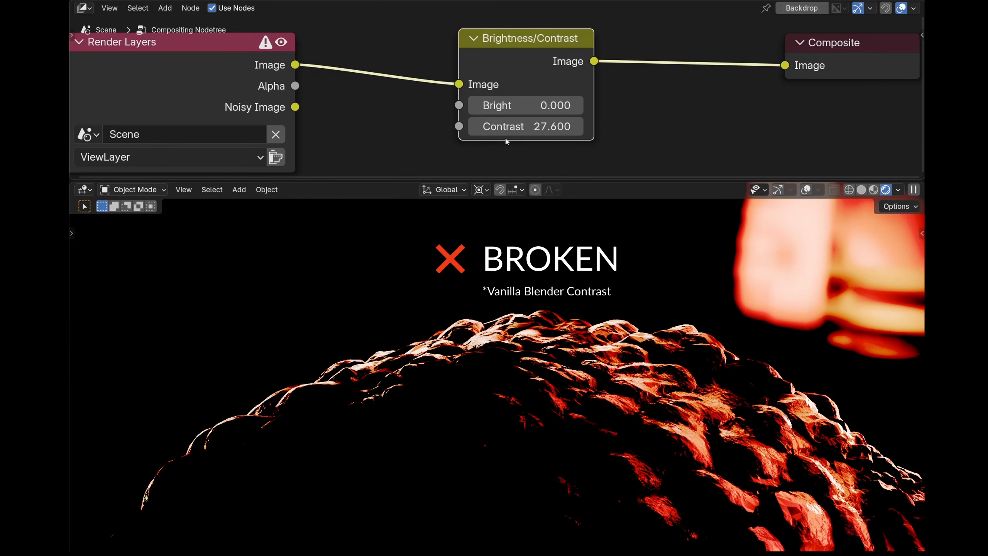
# - Set the creature render's contrast to 0.25 and try out the Whites and Highlights adjustments
pyautogui.moveTo(915, 167); pyautogui.dragTo(869, 166)
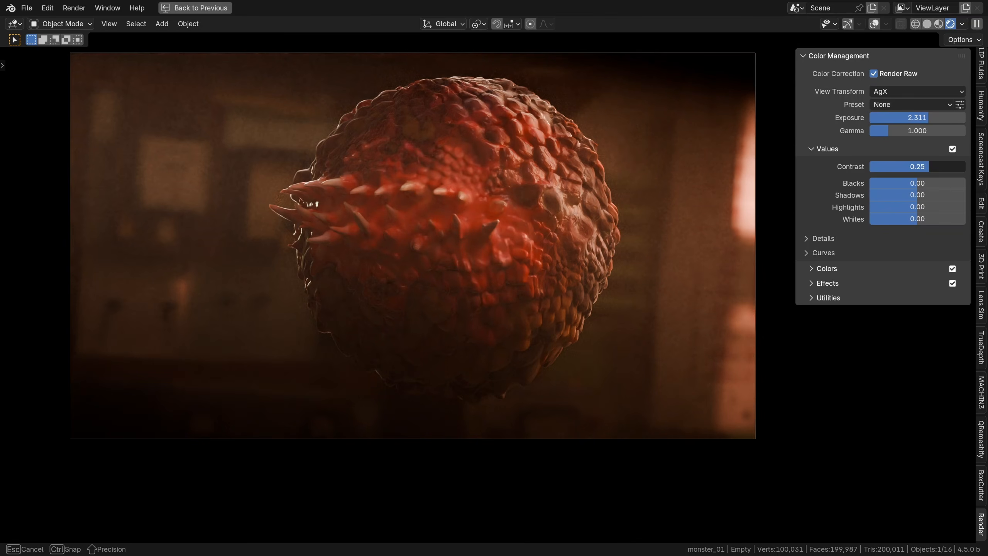
pyautogui.moveTo(929, 167)
pyautogui.mouseDown()
pyautogui.moveTo(903, 183)
pyautogui.moveTo(942, 183)
pyautogui.moveTo(922, 185)
pyautogui.mouseUp()
pyautogui.moveTo(923, 221)
pyautogui.mouseDown()
pyautogui.moveTo(907, 221)
pyautogui.moveTo(941, 221)
pyautogui.moveTo(895, 221)
pyautogui.moveTo(880, 210)
pyautogui.moveTo(926, 207)
pyautogui.mouseUp()
pyautogui.press('Escape')
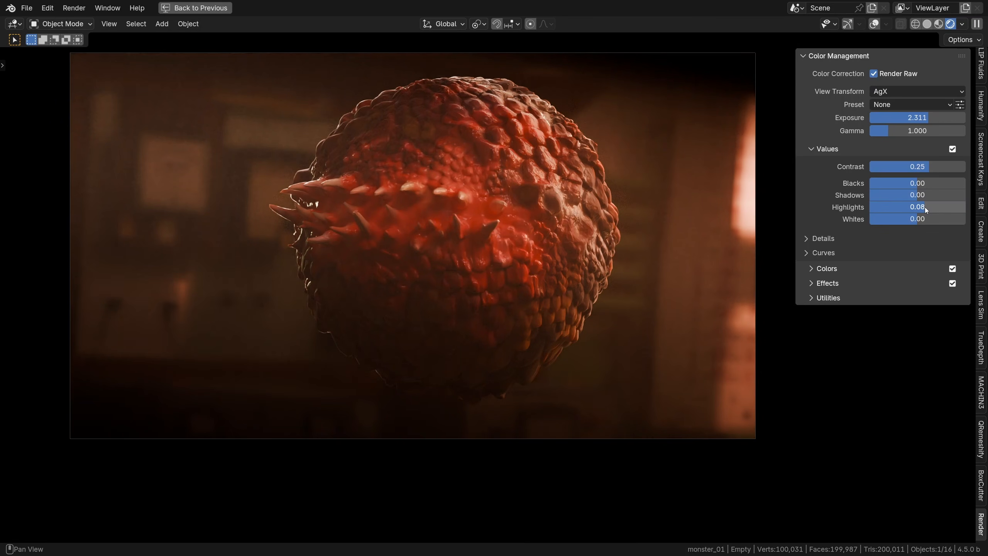
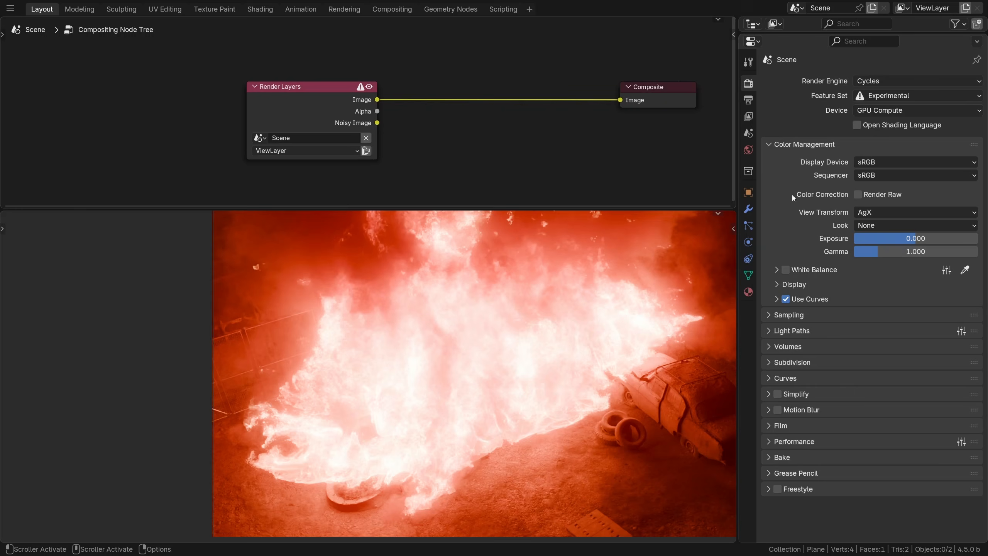
# - Insert an RGB Curves node between Render Layers and Composite in the fire scene's compositor
pyautogui.hotkey('shift', 'a')
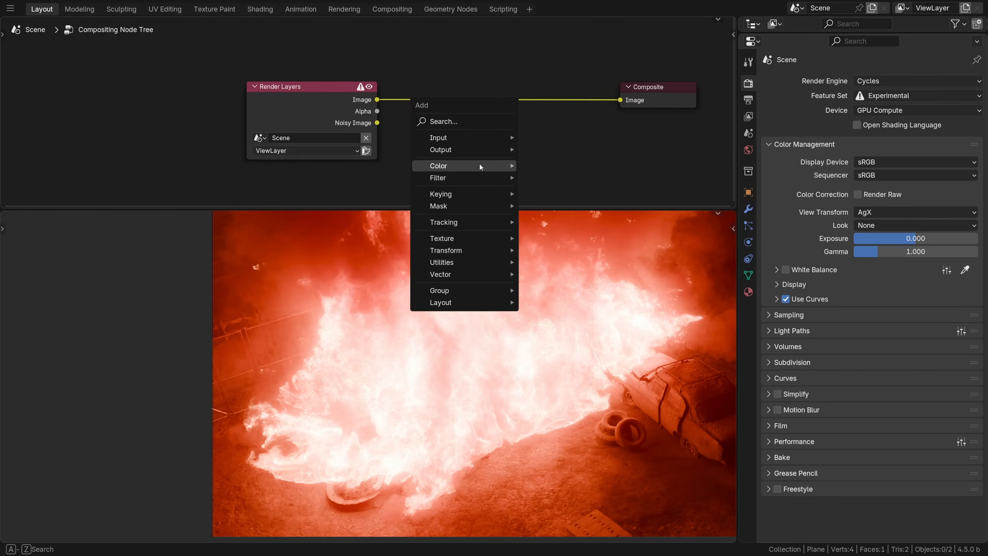
pyautogui.moveTo(479, 165)
pyautogui.moveTo(547, 167)
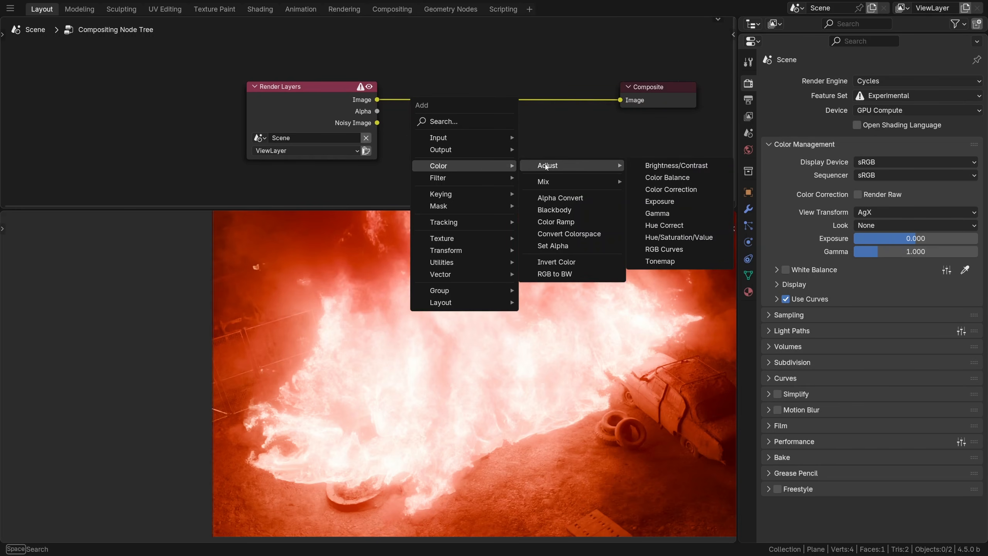
pyautogui.click(664, 249)
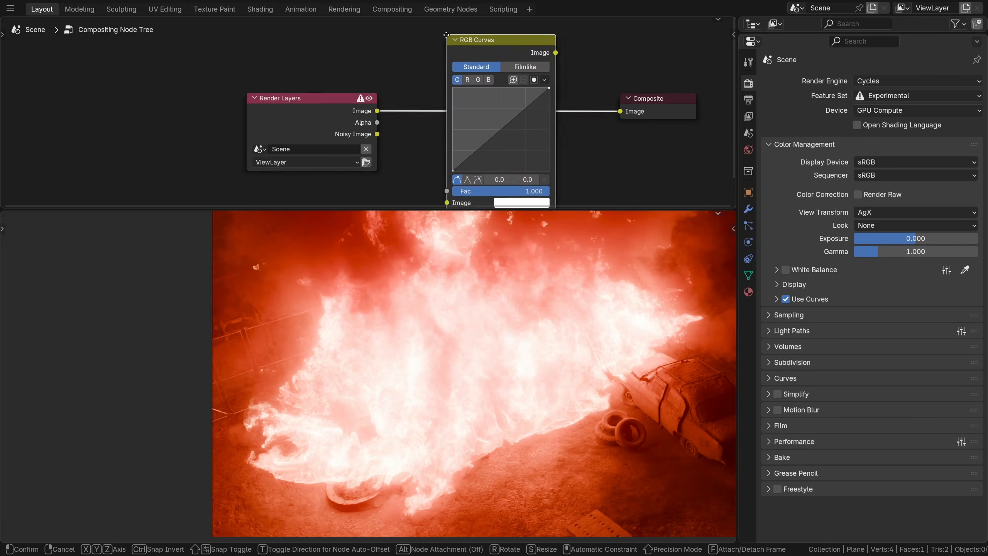
pyautogui.click(449, 44)
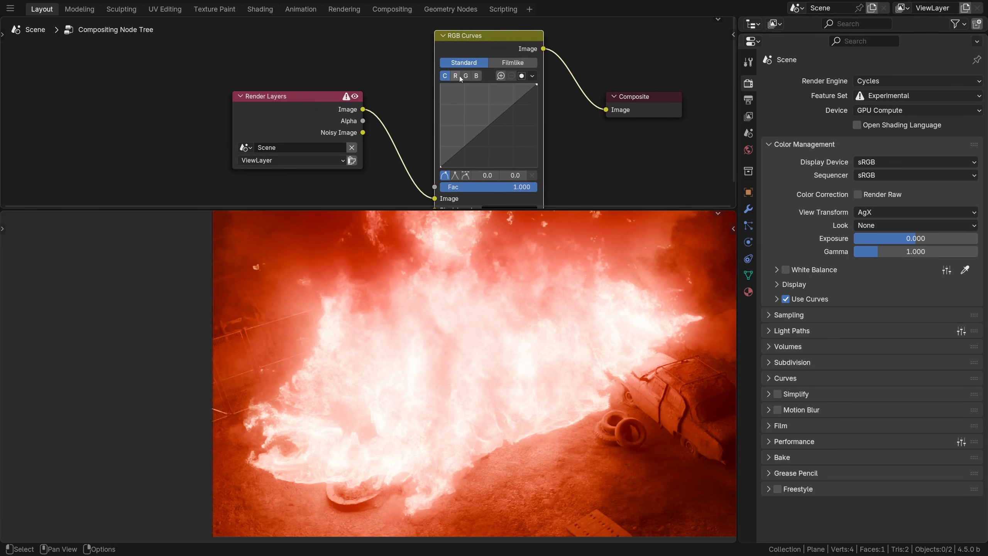
# - Try darkening the combined curve and reshaping the green and red curves of the RGB Curves node
pyautogui.moveTo(491, 130); pyautogui.dragTo(479, 159)
pyautogui.click(466, 78)
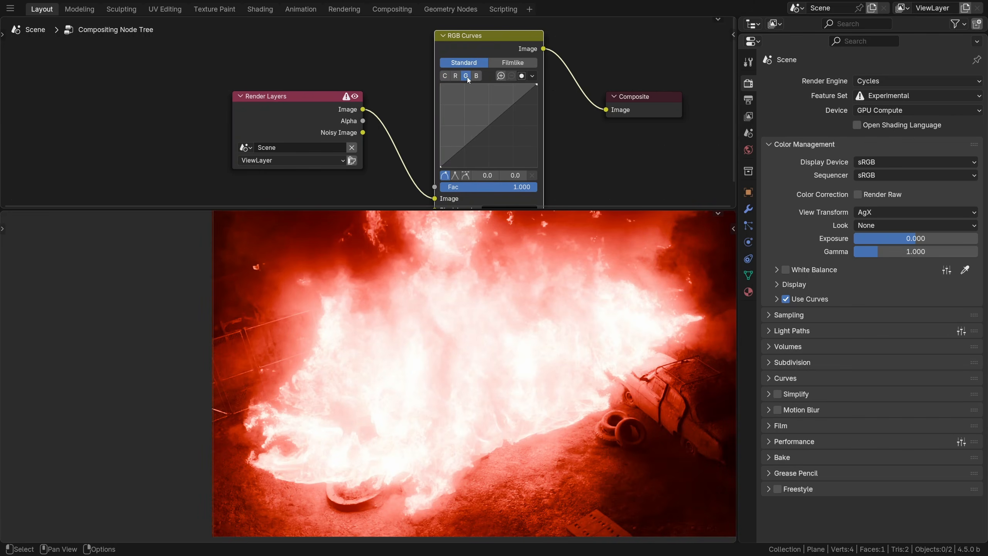
pyautogui.moveTo(489, 118); pyautogui.dragTo(473, 112, button='middle')
pyautogui.moveTo(474, 118); pyautogui.dragTo(439, 139)
pyautogui.moveTo(462, 85); pyautogui.dragTo(431, 88)
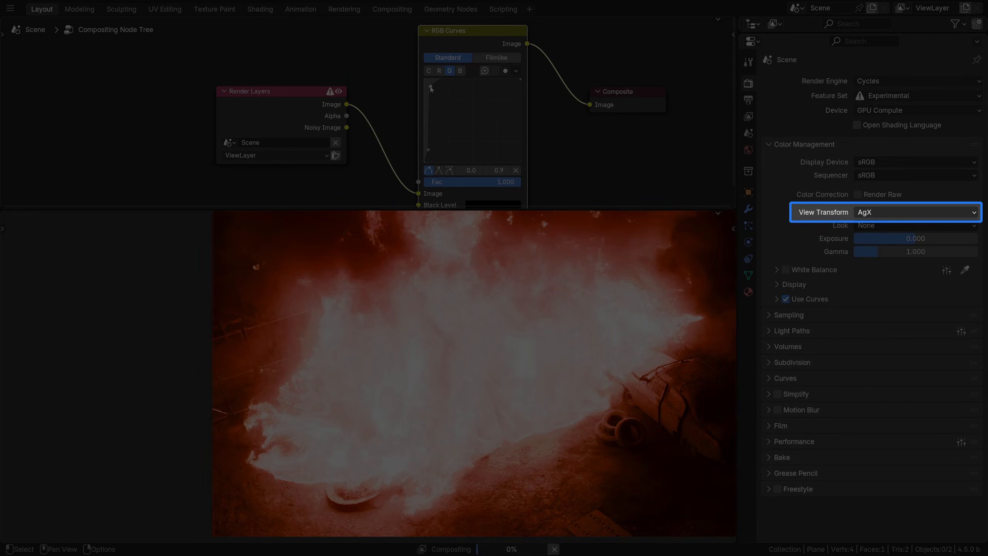
pyautogui.click(439, 72)
pyautogui.moveTo(467, 125)
pyautogui.mouseDown()
pyautogui.moveTo(479, 145)
pyautogui.moveTo(490, 114)
pyautogui.moveTo(507, 124)
pyautogui.moveTo(483, 119)
pyautogui.mouseUp()
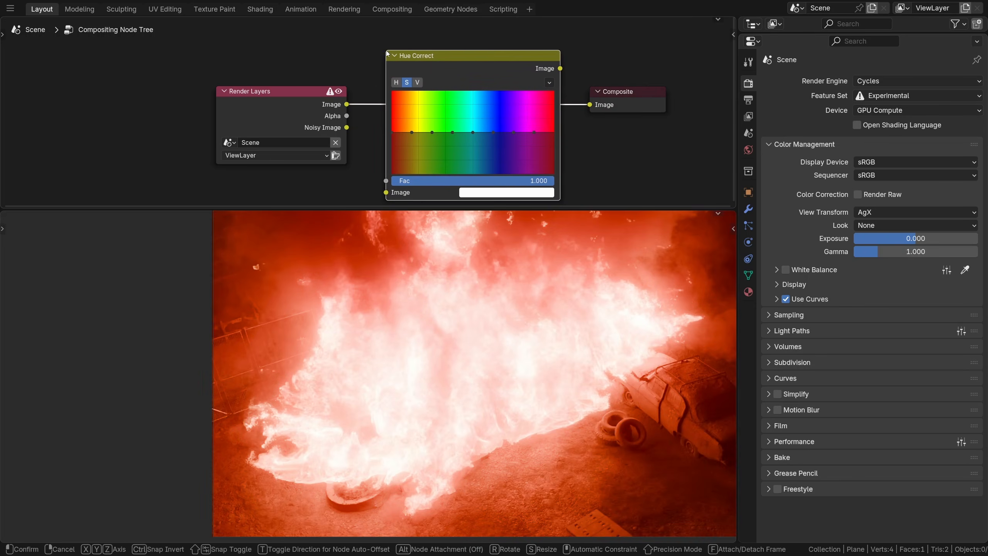
# - Try saturation and hue curve adjustments on a Hue Correct node before Composite, and delete the node while keeping the link
pyautogui.click(388, 53)
pyautogui.moveTo(411, 126); pyautogui.dragTo(437, 147)
pyautogui.click(406, 82)
pyautogui.moveTo(392, 133)
pyautogui.mouseDown()
pyautogui.moveTo(398, 159)
pyautogui.moveTo(392, 103)
pyautogui.moveTo(396, 131)
pyautogui.mouseUp()
pyautogui.click(396, 82)
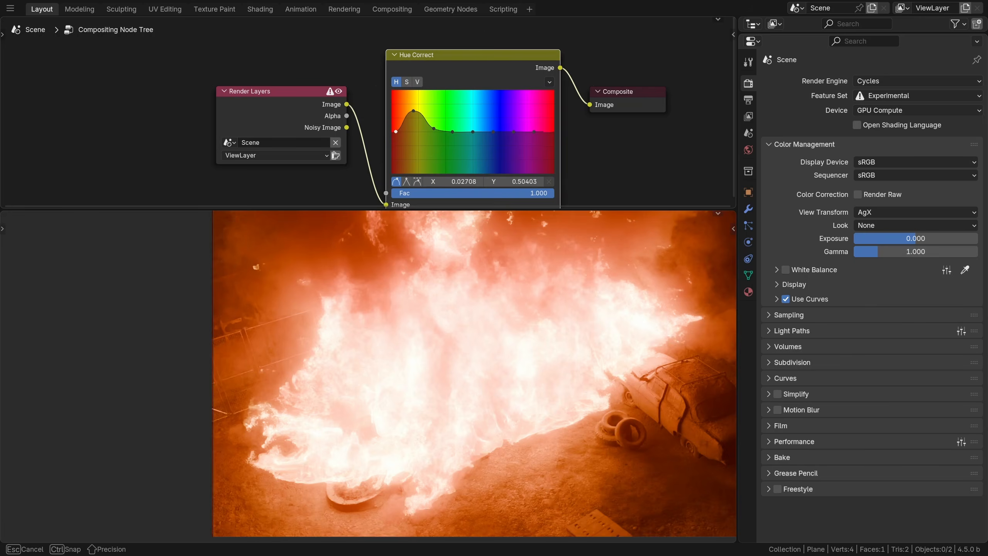
pyautogui.hotkey('ctrl', 'x')
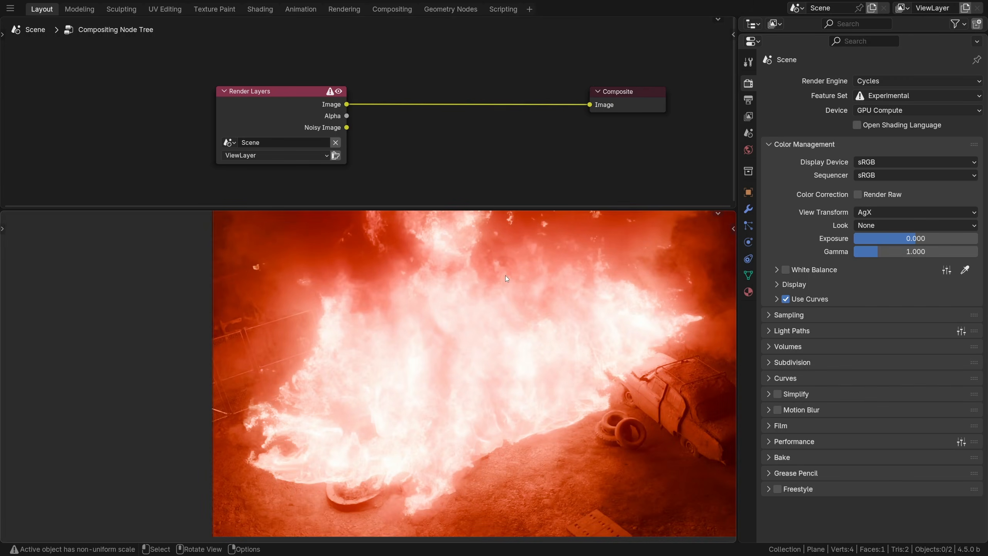
# - Try the Filmic view transform with a different exposure on the fire render and switch back to AgX
pyautogui.click(884, 215)
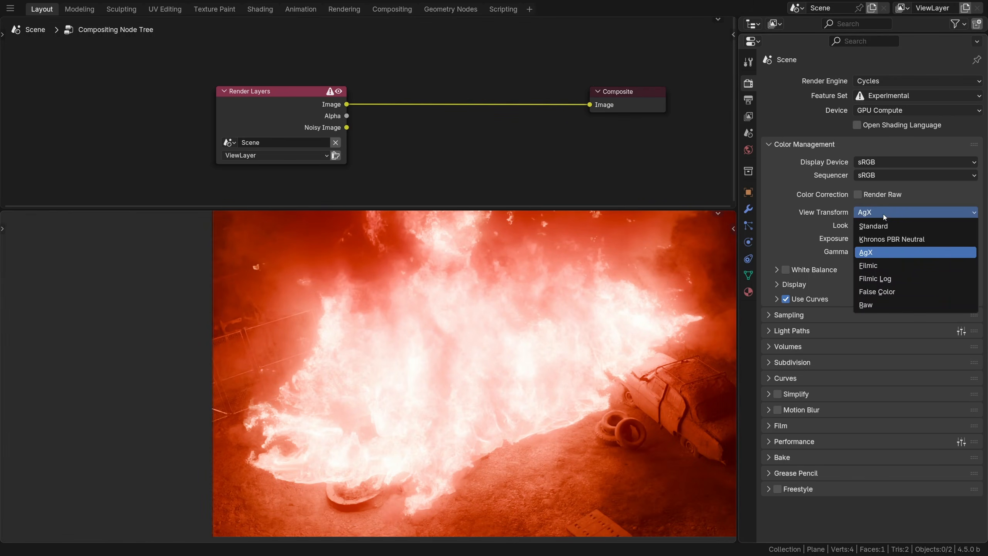
pyautogui.click(872, 267)
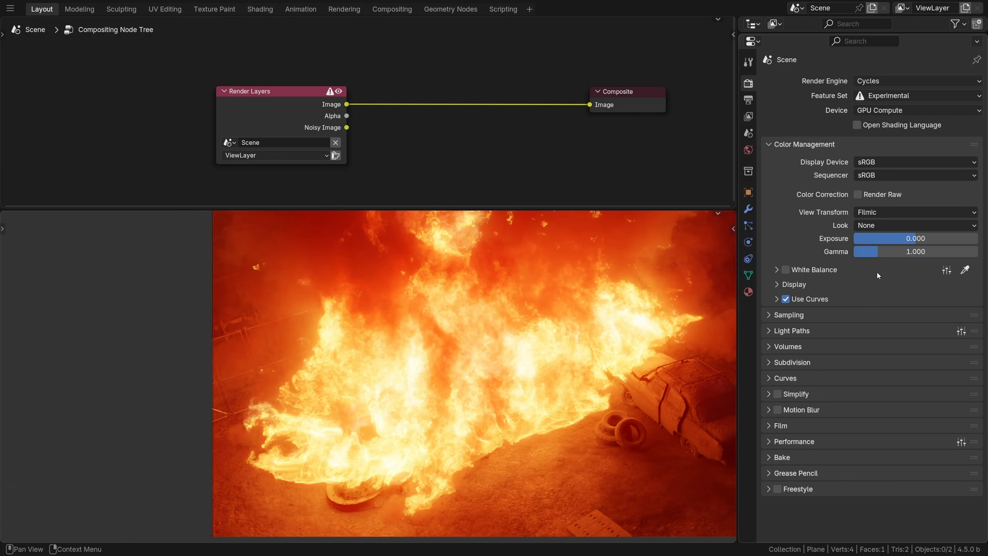
pyautogui.moveTo(891, 238); pyautogui.dragTo(862, 238)
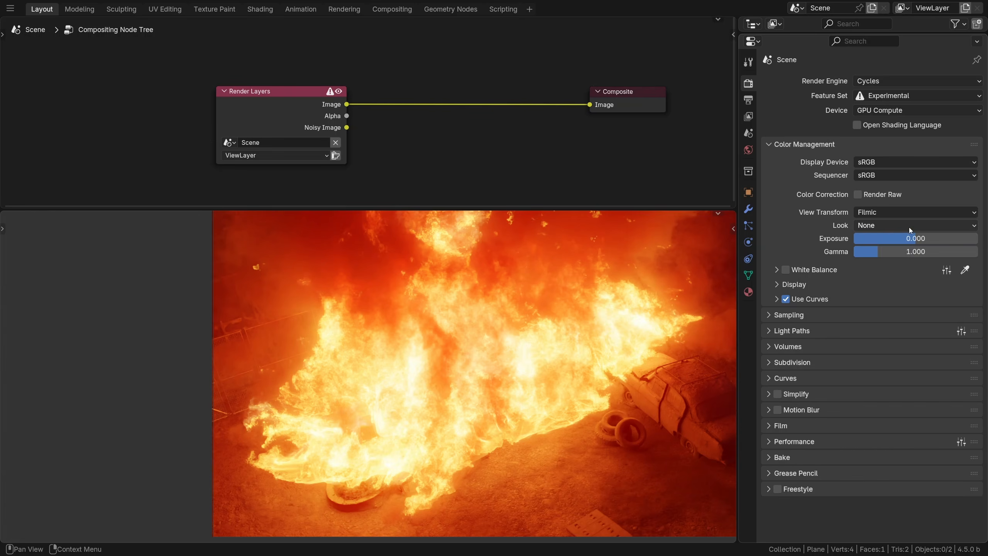
pyautogui.click(902, 214)
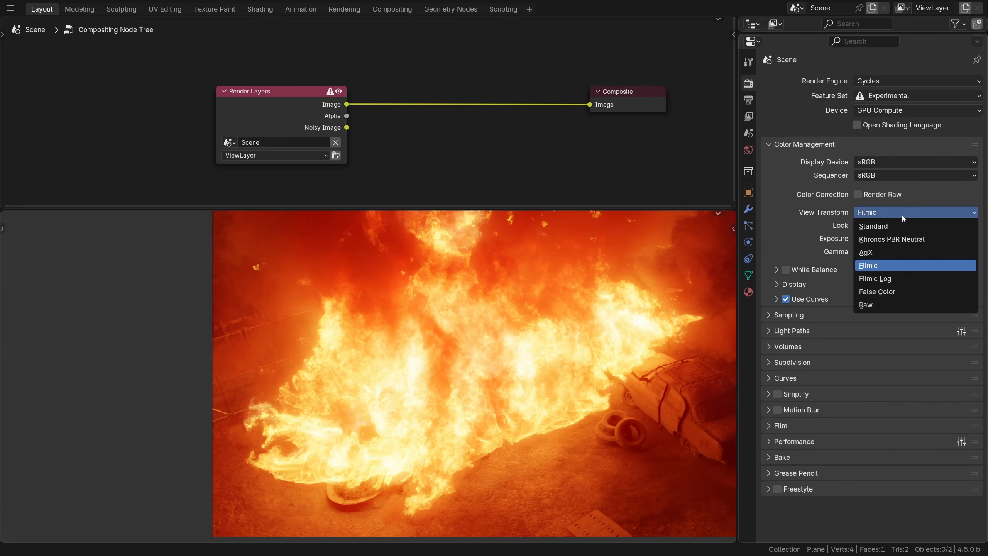
pyautogui.click(886, 253)
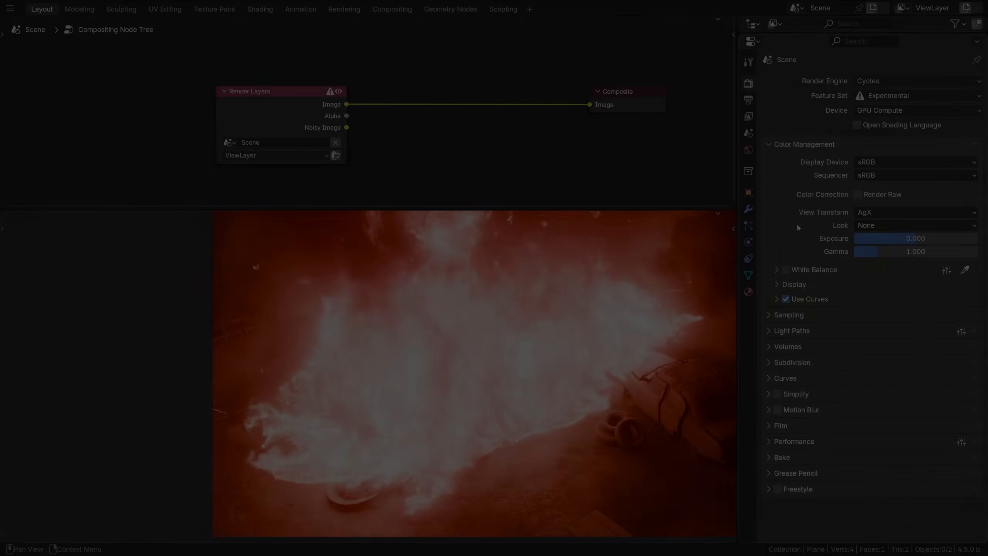
# - Set the view transform to Raw and try out a lower exposure on the fire render
pyautogui.click(867, 212)
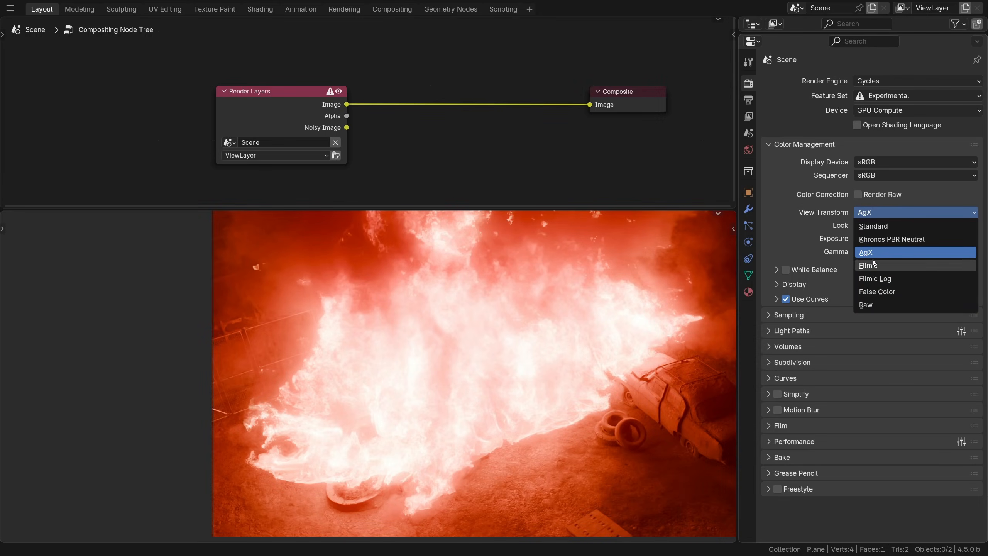
pyautogui.click(878, 308)
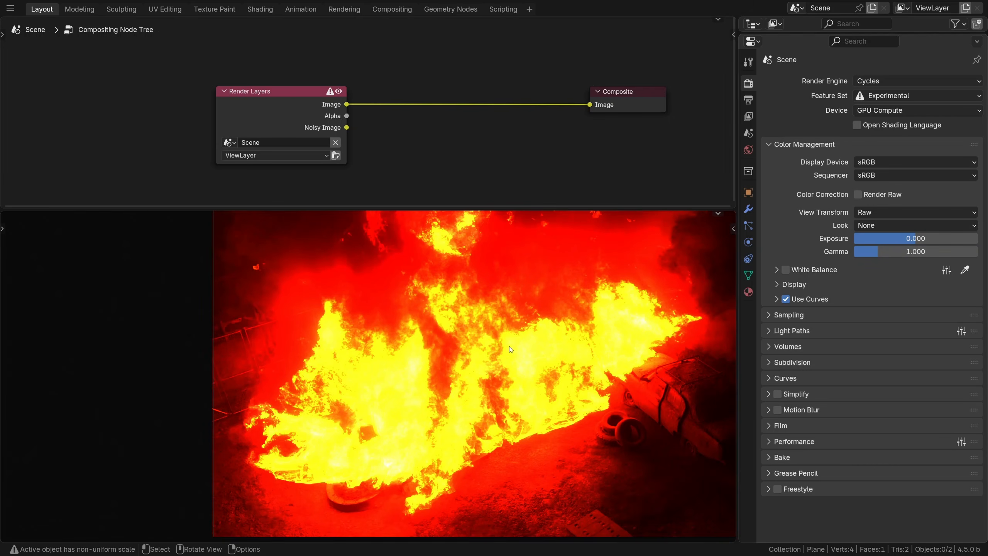
pyautogui.moveTo(916, 238)
pyautogui.mouseDown()
pyautogui.moveTo(882, 238)
pyautogui.moveTo(932, 238)
pyautogui.moveTo(904, 238)
pyautogui.mouseUp()
pyautogui.press('Escape')
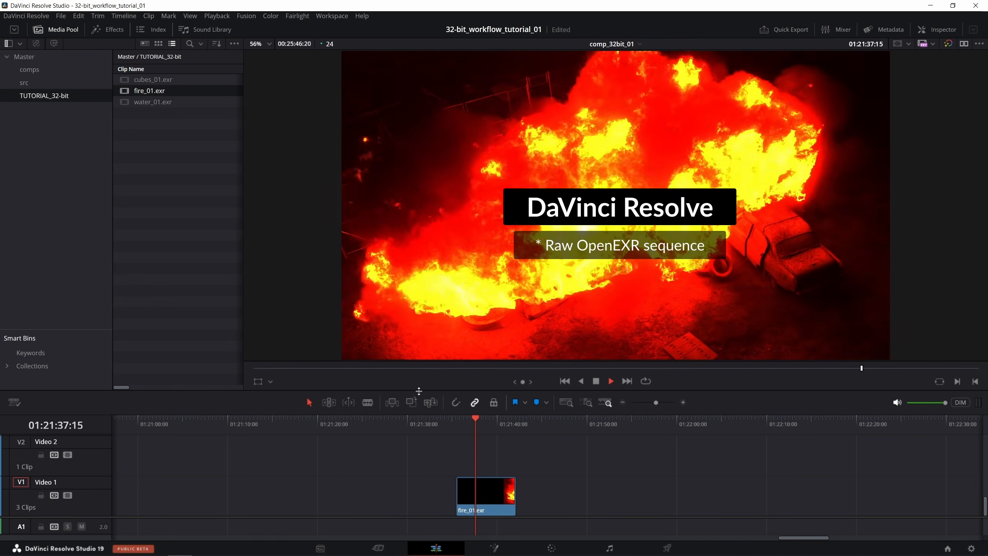
# - Preview the raw fire_01.exr clip on the DaVinci Resolve timeline
pyautogui.press('space')
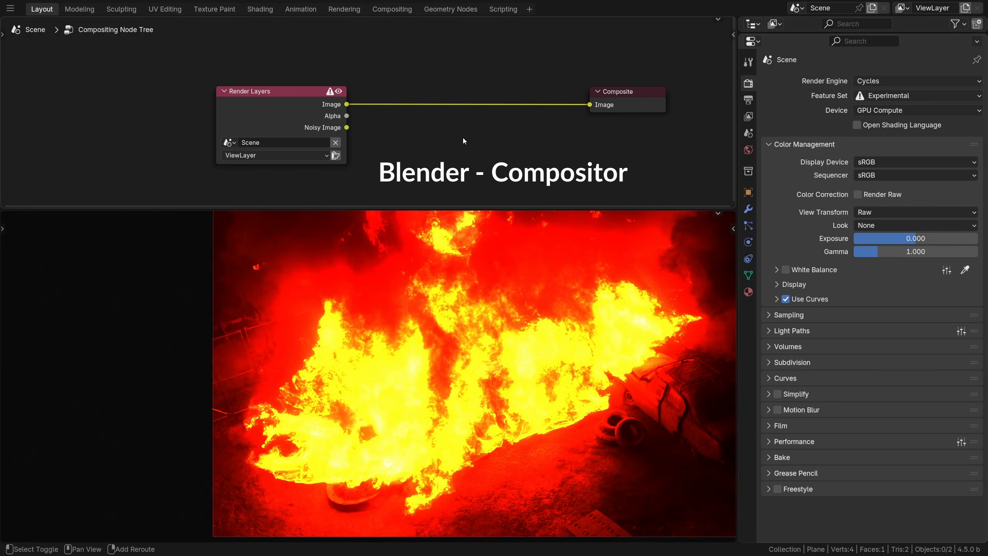
# - In Blender's compositor, insert a Convert Colorspace node between Render Layers and Composite and widen it
pyautogui.hotkey('shift', 'a')
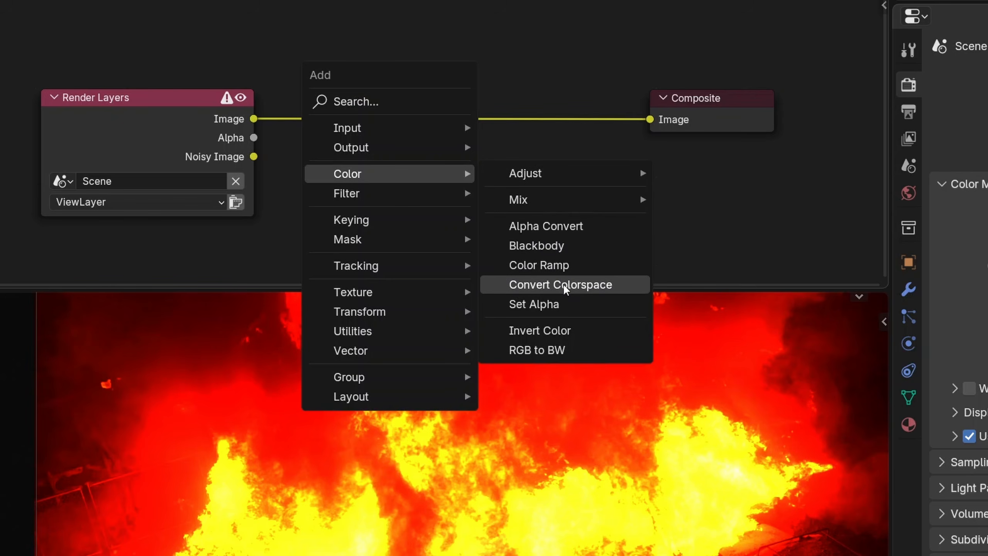
pyautogui.click(564, 288)
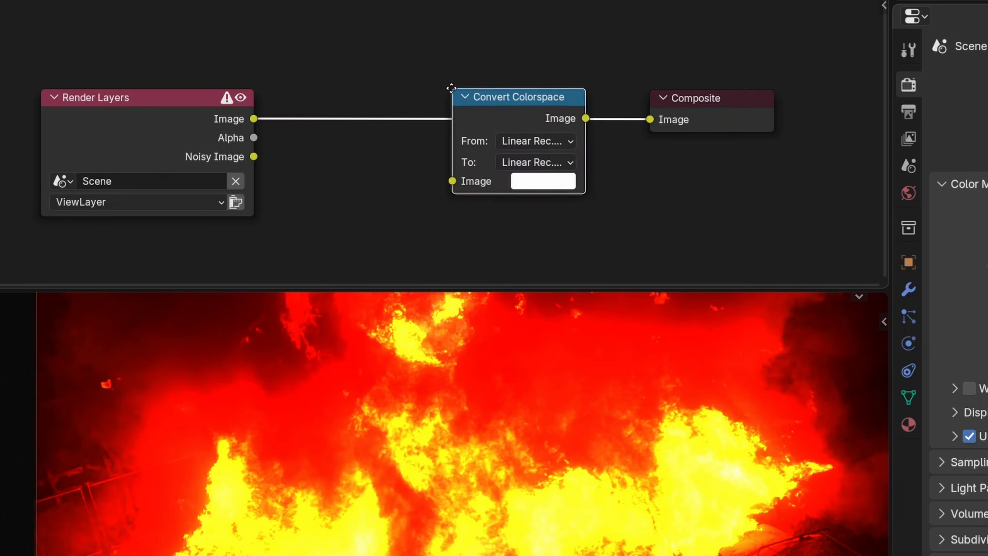
pyautogui.click(403, 76)
pyautogui.moveTo(539, 139); pyautogui.dragTo(572, 139)
pyautogui.scroll(3, 580, 120)
pyautogui.moveTo(530, 79); pyautogui.dragTo(507, 81)
# - Set the Convert Colorspace node to convert from Linear Rec.709 to AgX Base sRGB
pyautogui.scroll(2, 471, 124)
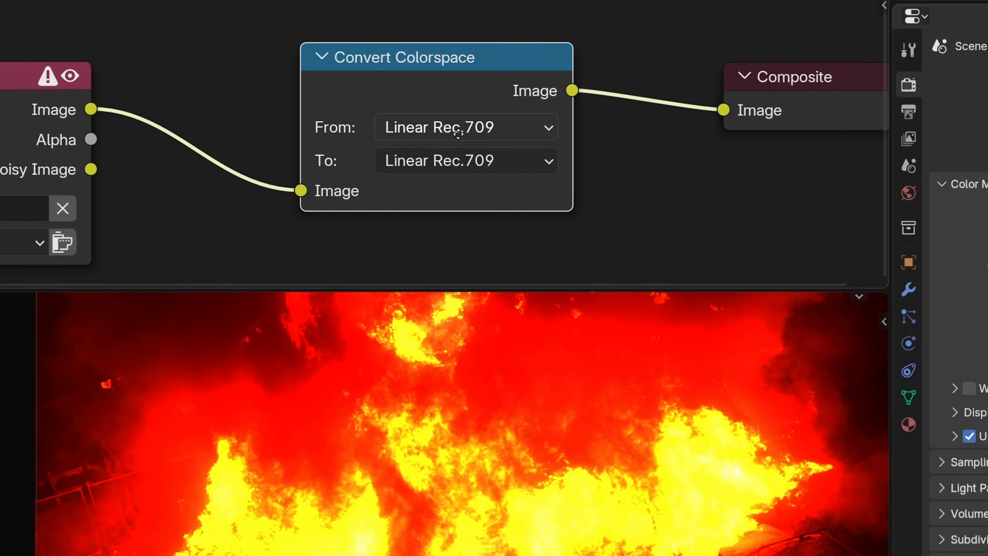
pyautogui.moveTo(463, 141); pyautogui.dragTo(429, 128, button='middle')
pyautogui.click(425, 120)
pyautogui.click(421, 121)
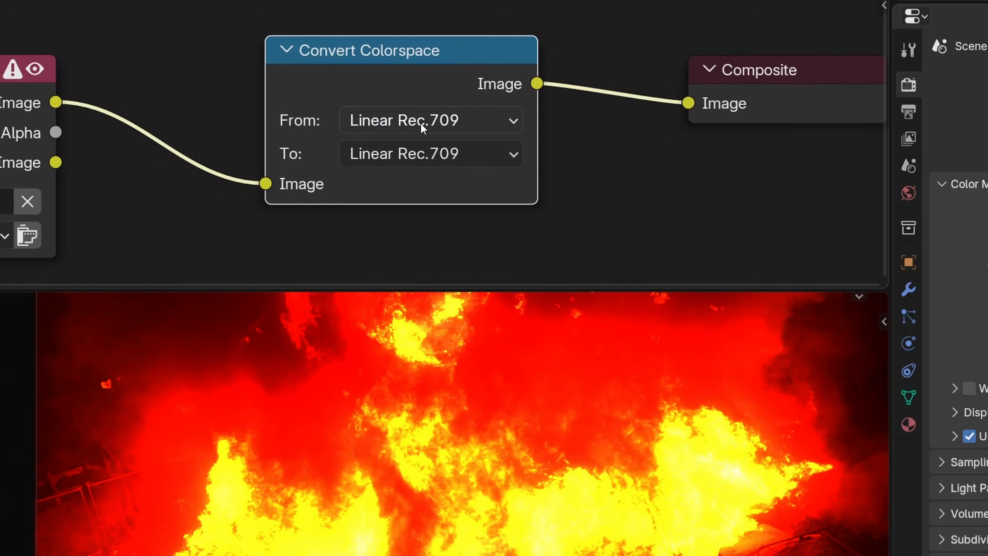
pyautogui.click(392, 153)
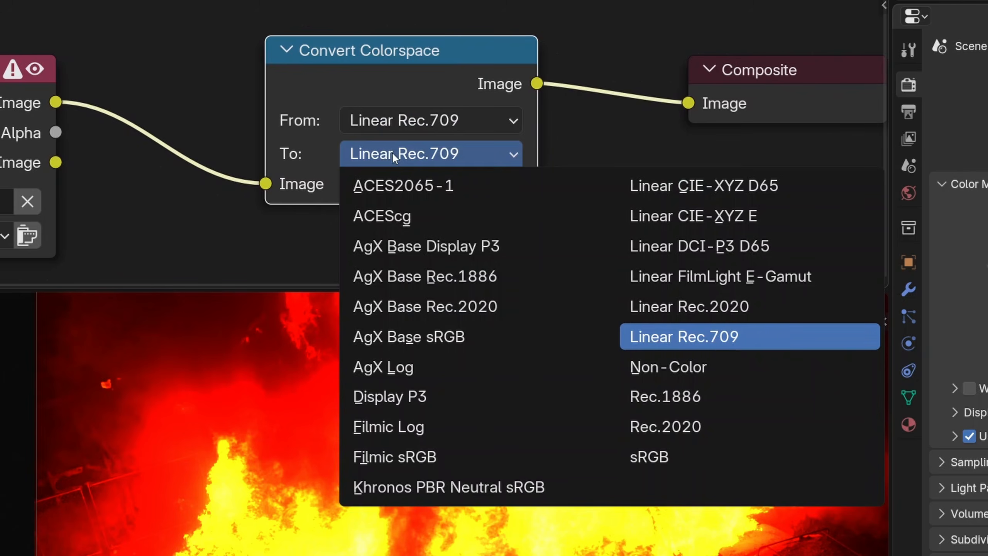
pyautogui.click(439, 336)
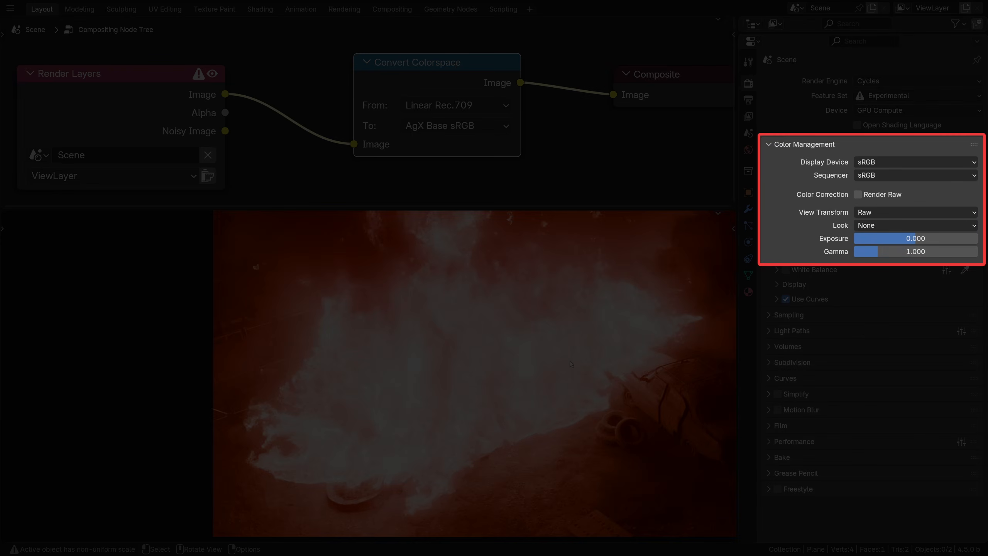
# - Insert an RGB Curves node between Convert Colorspace and Composite
pyautogui.hotkey('shift', 'a')
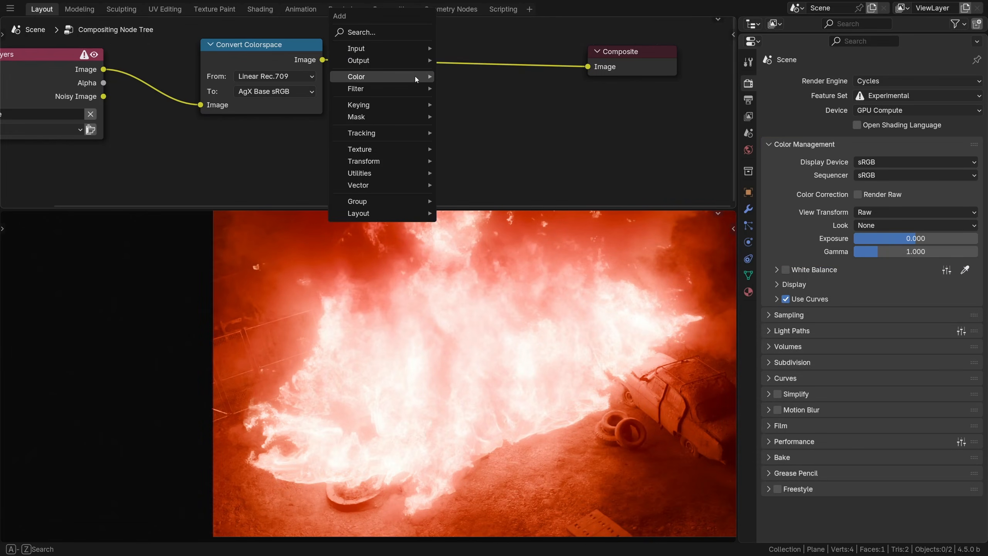
pyautogui.moveTo(415, 75)
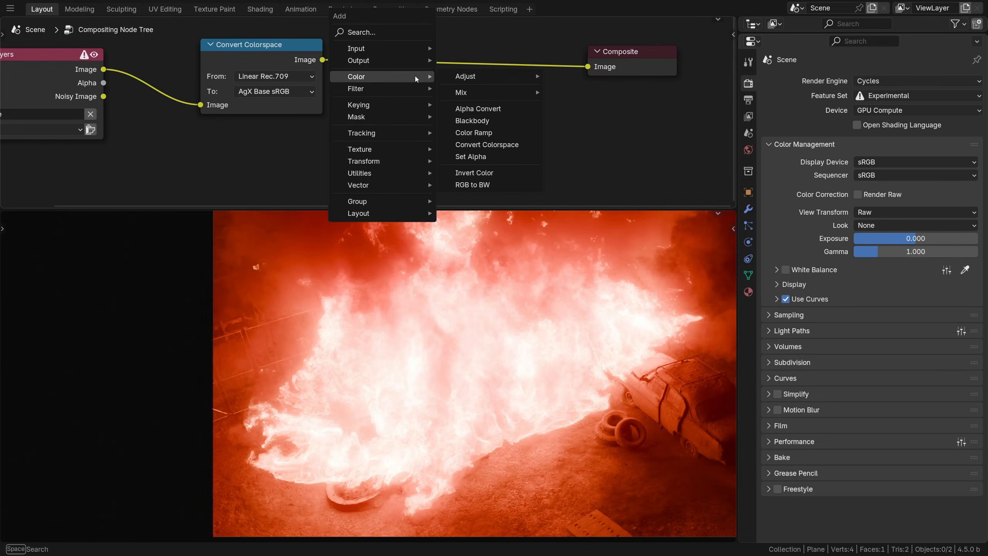
pyautogui.moveTo(467, 77)
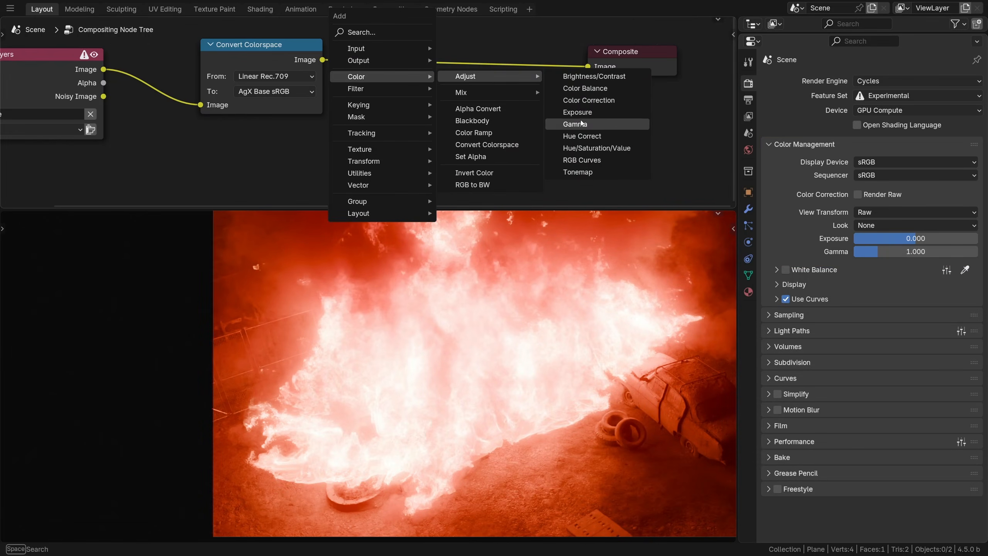
pyautogui.click(570, 160)
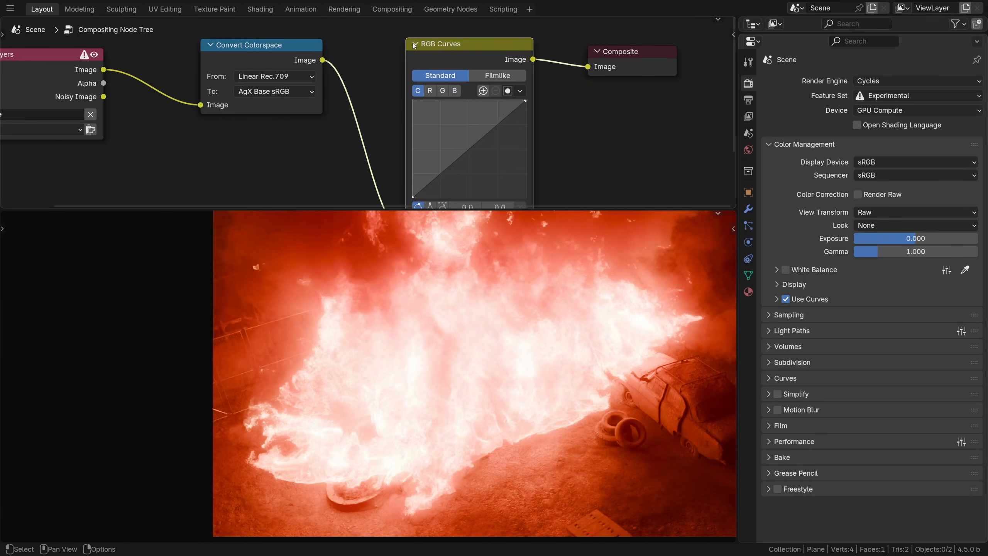
pyautogui.click(403, 61)
# - Insert an Exposure node between Render Layers and Convert Colorspace and lower its exposure to -2.800
pyautogui.hotkey('shift', 'a')
pyautogui.moveTo(408, 75)
pyautogui.moveTo(443, 75)
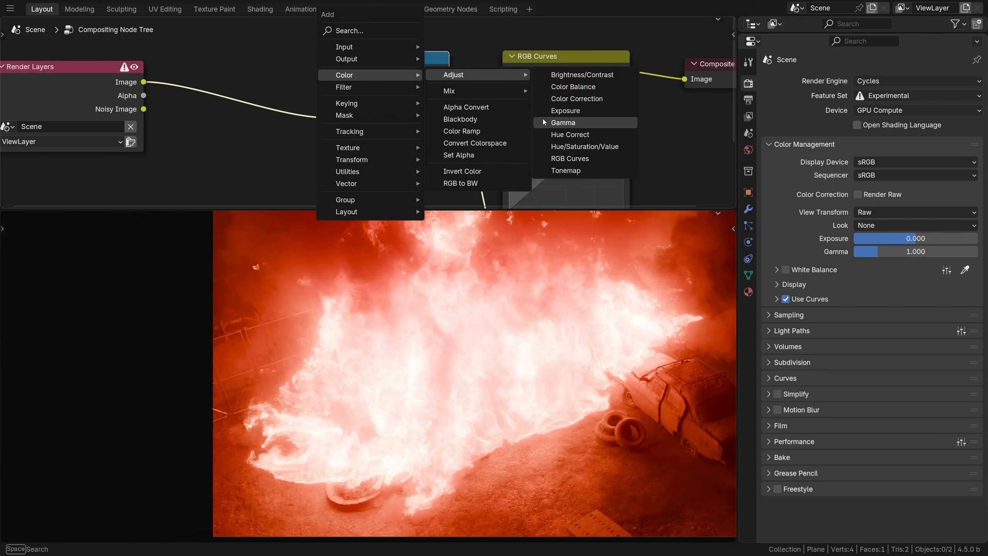
pyautogui.click(570, 111)
pyautogui.moveTo(257, 112); pyautogui.dragTo(226, 111)
# - Shape the combined curve of the RGB Curves node with raised midtones and slightly lowered shadows
pyautogui.moveTo(487, 128); pyautogui.dragTo(354, 101, button='middle')
pyautogui.moveTo(439, 133); pyautogui.dragTo(432, 126)
pyautogui.moveTo(402, 158); pyautogui.dragTo(403, 163)
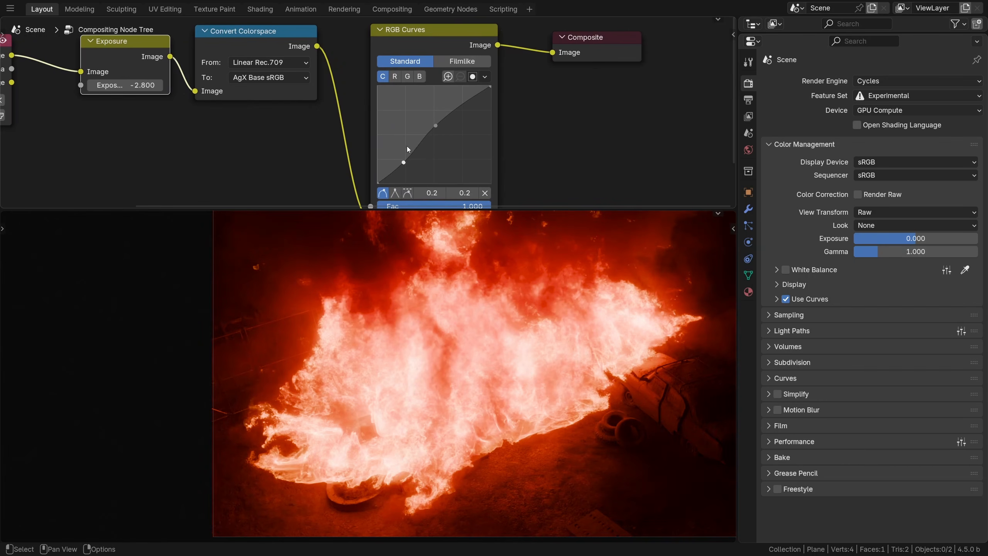
# - Reshape the green and red curves of the RGB Curves node, raising the green midtones for yellower flames
pyautogui.click(407, 77)
pyautogui.moveTo(437, 133); pyautogui.dragTo(403, 164)
pyautogui.click(432, 117)
pyautogui.click(394, 77)
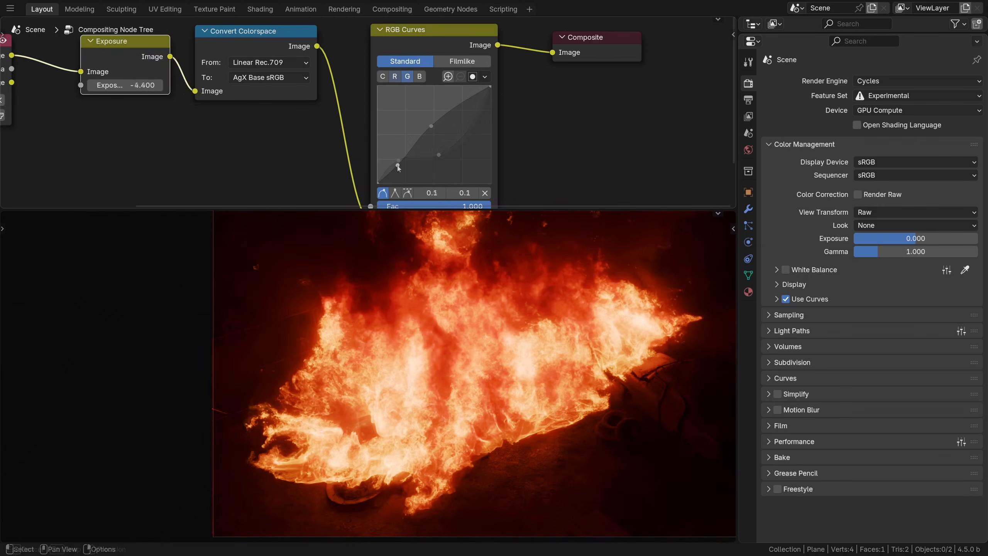
pyautogui.moveTo(398, 164); pyautogui.dragTo(392, 167)
pyautogui.moveTo(424, 122); pyautogui.dragTo(422, 118)
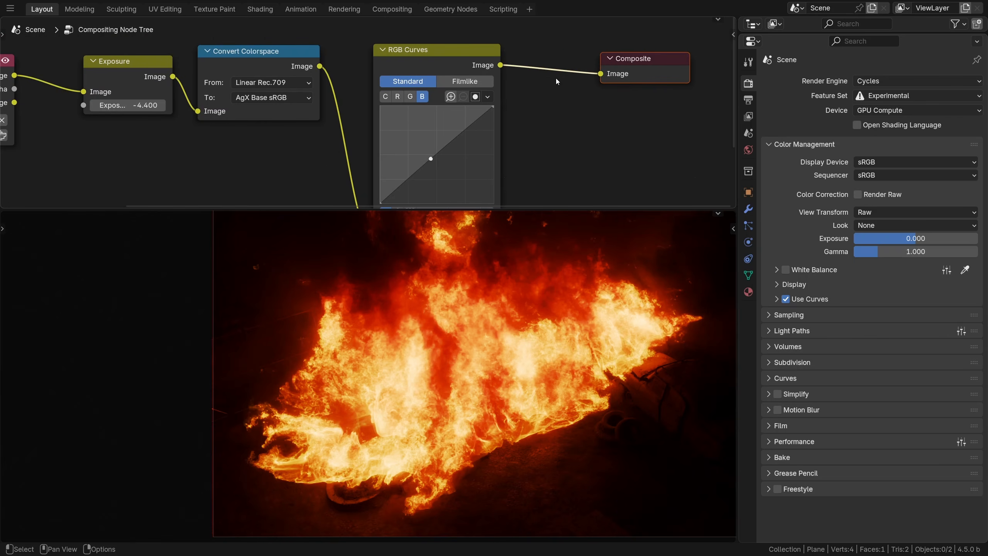
# - Insert a Hue Correct node between the RGB Curves and Composite nodes
pyautogui.hotkey('shift', 'a')
pyautogui.moveTo(575, 81)
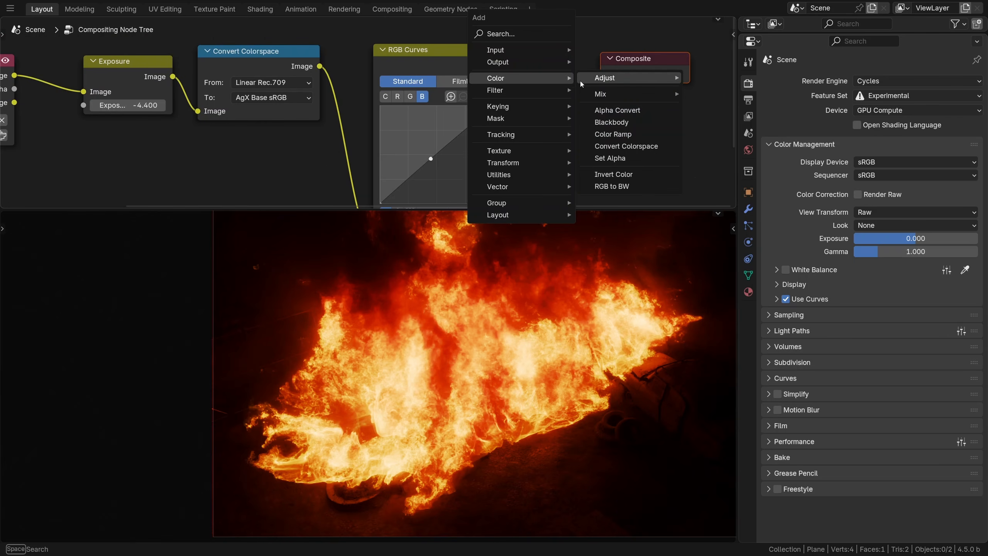
pyautogui.moveTo(657, 77)
pyautogui.click(735, 150)
pyautogui.click(513, 45)
pyautogui.moveTo(635, 89); pyautogui.dragTo(530, 82, button='middle')
# - Adjust the hue curve of the Hue Correct node, lowering the yellow-green point to about X 0.258, Y 0.383
pyautogui.click(434, 78)
pyautogui.moveTo(453, 137); pyautogui.dragTo(431, 134)
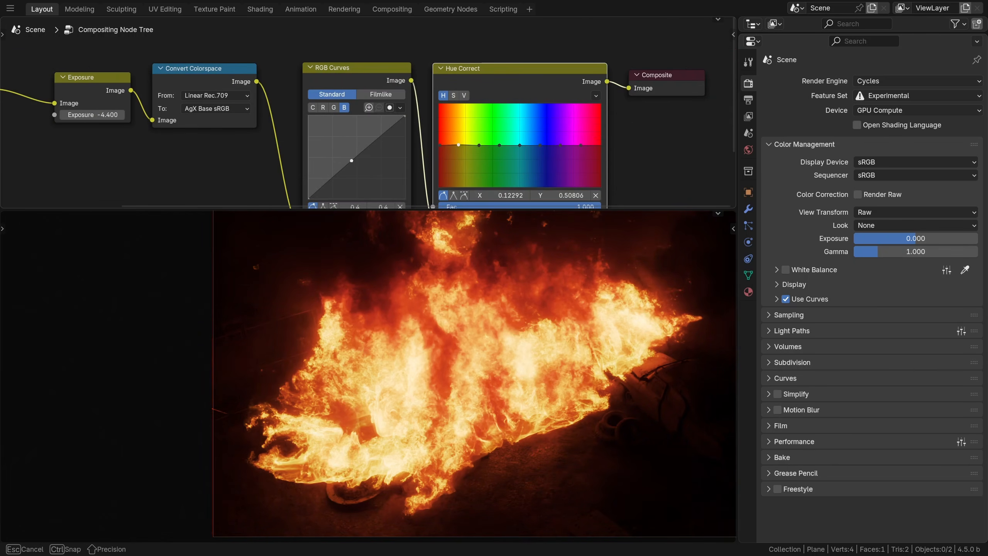
pyautogui.moveTo(479, 145)
pyautogui.mouseDown()
pyautogui.moveTo(480, 164)
pyautogui.moveTo(481, 154)
pyautogui.mouseUp()
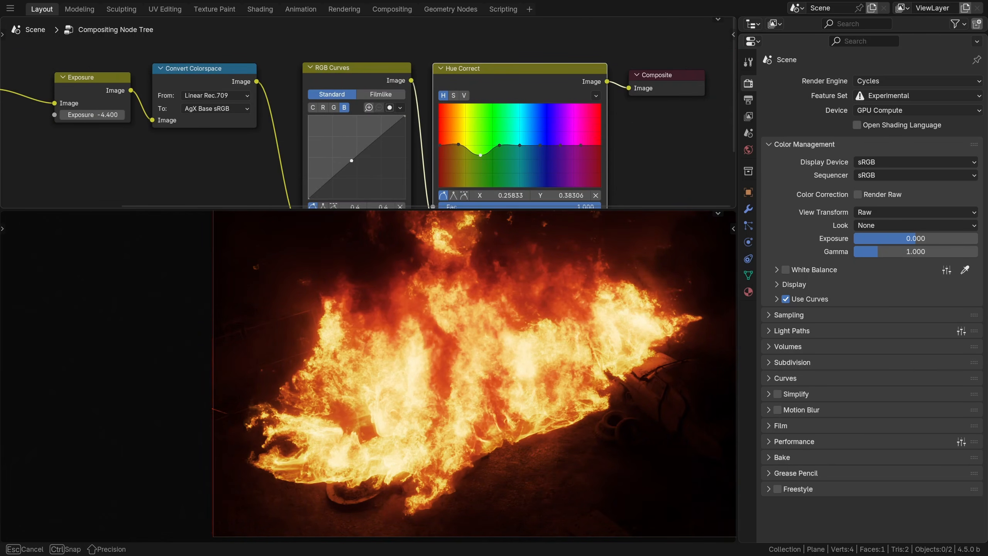
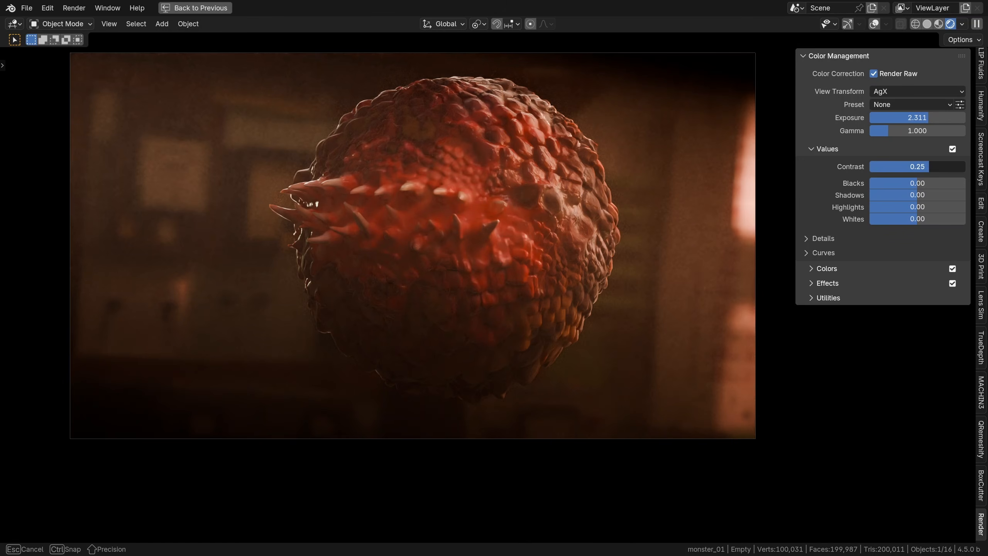
# - Set the render's Highlights to 0.08 and Sharpness to 0.20, and toggle the Values adjustments off and on to compare
pyautogui.moveTo(918, 206)
pyautogui.mouseDown()
pyautogui.moveTo(933, 207)
pyautogui.moveTo(924, 206)
pyautogui.mouseUp()
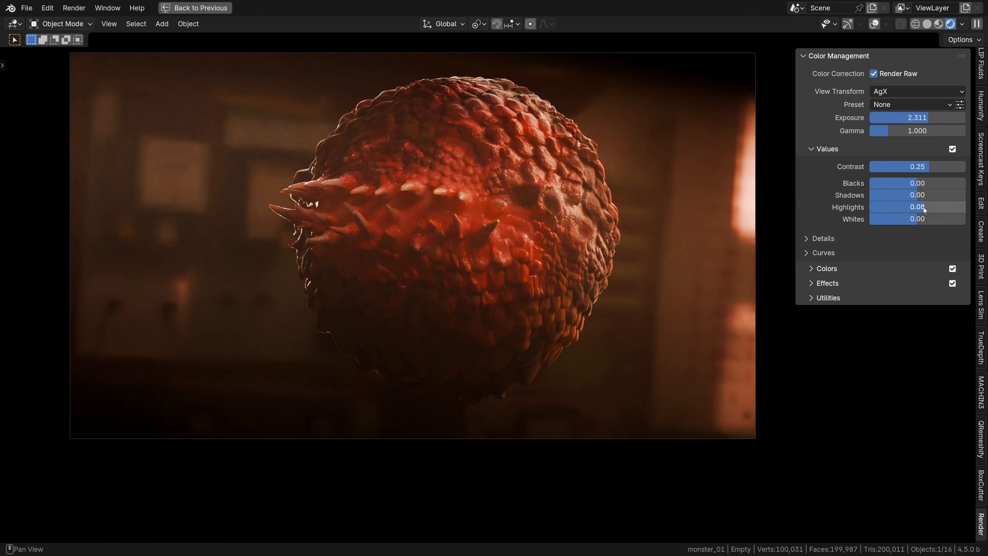
pyautogui.click(828, 238)
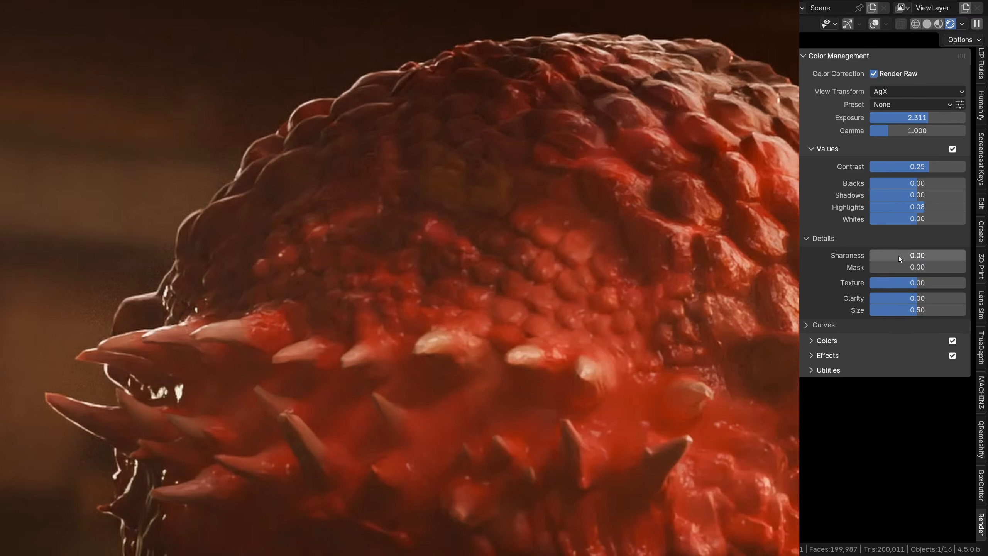
pyautogui.moveTo(899, 256); pyautogui.dragTo(965, 256)
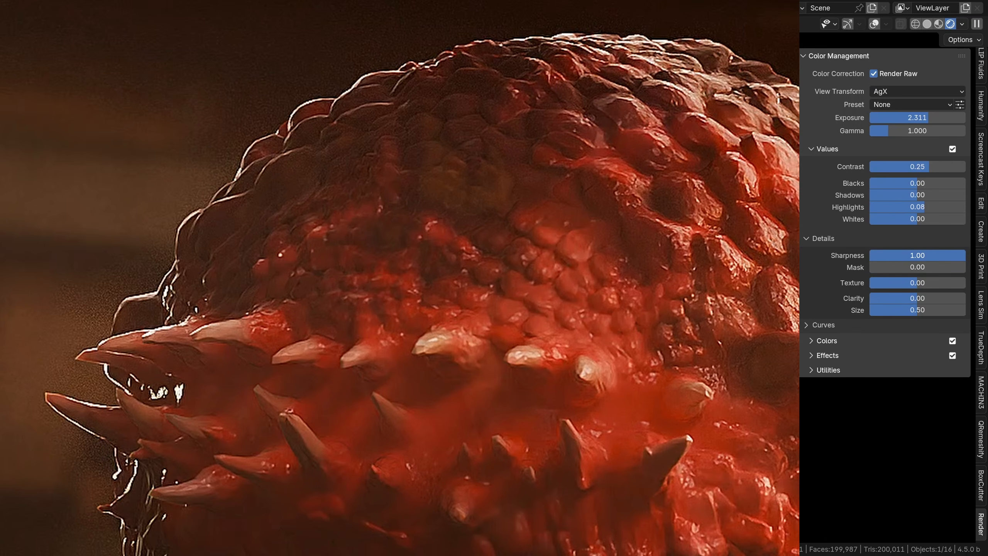
pyautogui.moveTo(957, 256); pyautogui.dragTo(888, 256)
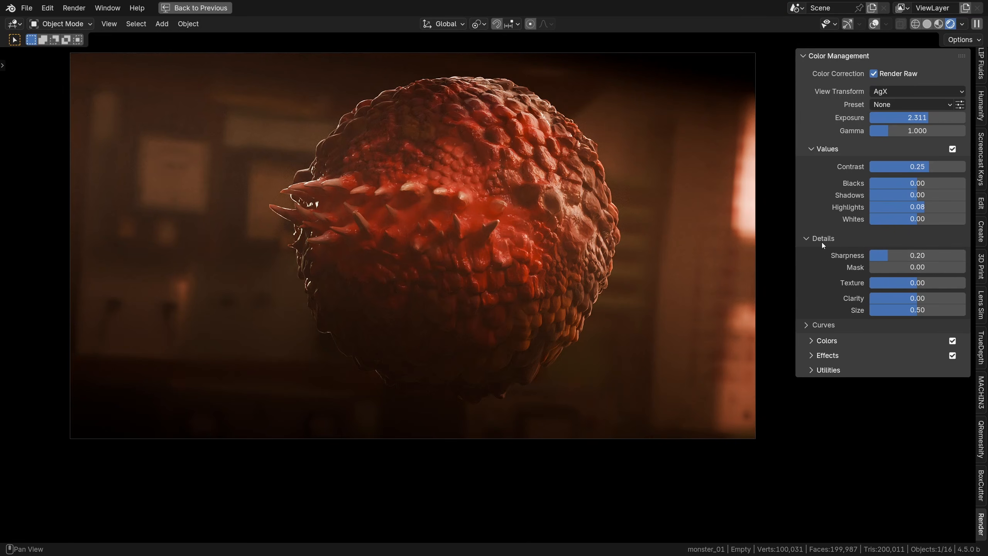
pyautogui.click(952, 149)
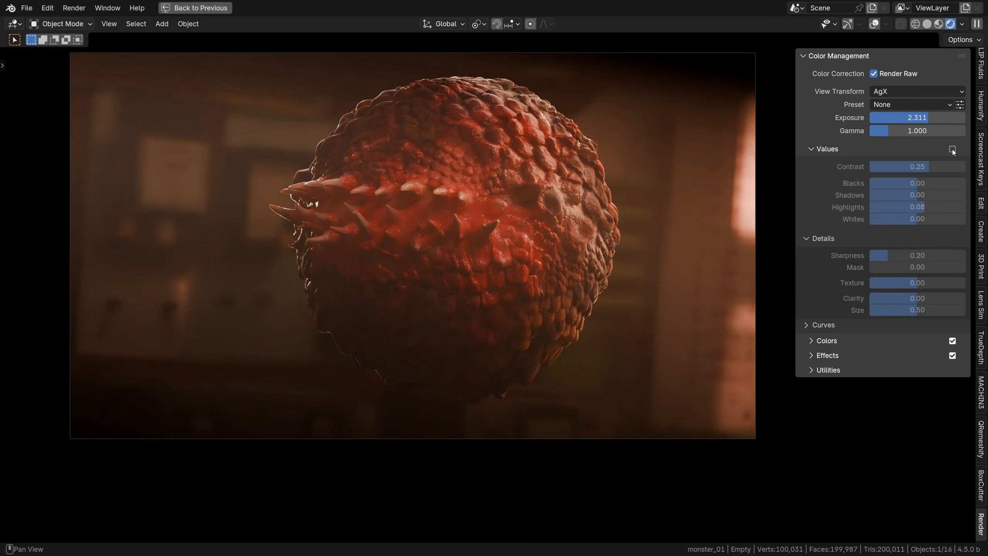
pyautogui.click(952, 150)
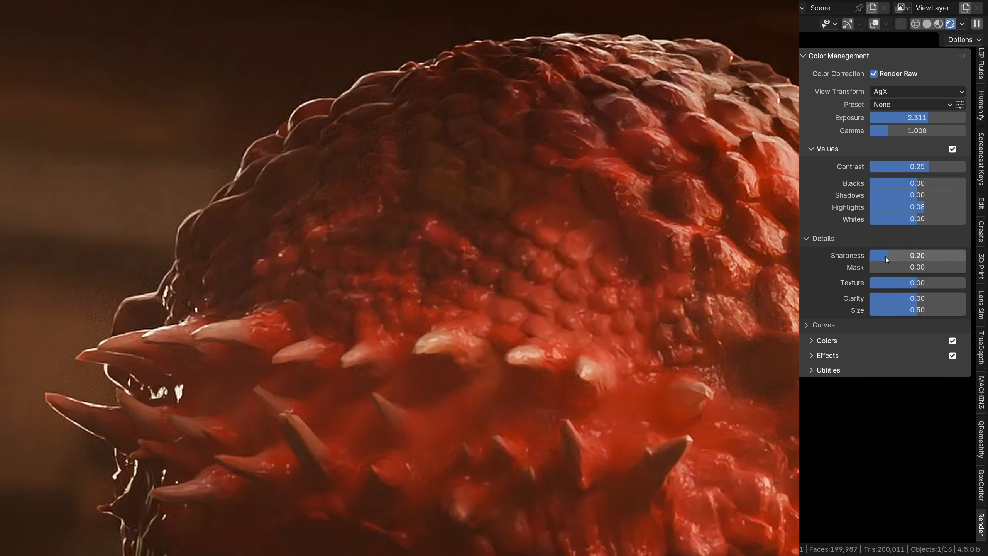
# - Set Sharpness to 0.40, Mask to 0.04, Texture to 0.30, Clarity to 0.40 and Size to 0.35, comparing with Values off and on
pyautogui.moveTo(886, 257)
pyautogui.mouseDown()
pyautogui.moveTo(966, 257)
pyautogui.moveTo(899, 270)
pyautogui.mouseUp()
pyautogui.moveTo(943, 257); pyautogui.dragTo(908, 255)
pyautogui.moveTo(872, 283)
pyautogui.mouseDown()
pyautogui.moveTo(967, 284)
pyautogui.moveTo(870, 284)
pyautogui.moveTo(951, 284)
pyautogui.moveTo(932, 284)
pyautogui.moveTo(924, 296)
pyautogui.moveTo(965, 296)
pyautogui.moveTo(870, 297)
pyautogui.moveTo(966, 296)
pyautogui.moveTo(881, 310)
pyautogui.moveTo(941, 310)
pyautogui.moveTo(870, 304)
pyautogui.moveTo(937, 298)
pyautogui.moveTo(894, 310)
pyautogui.moveTo(903, 310)
pyautogui.mouseUp()
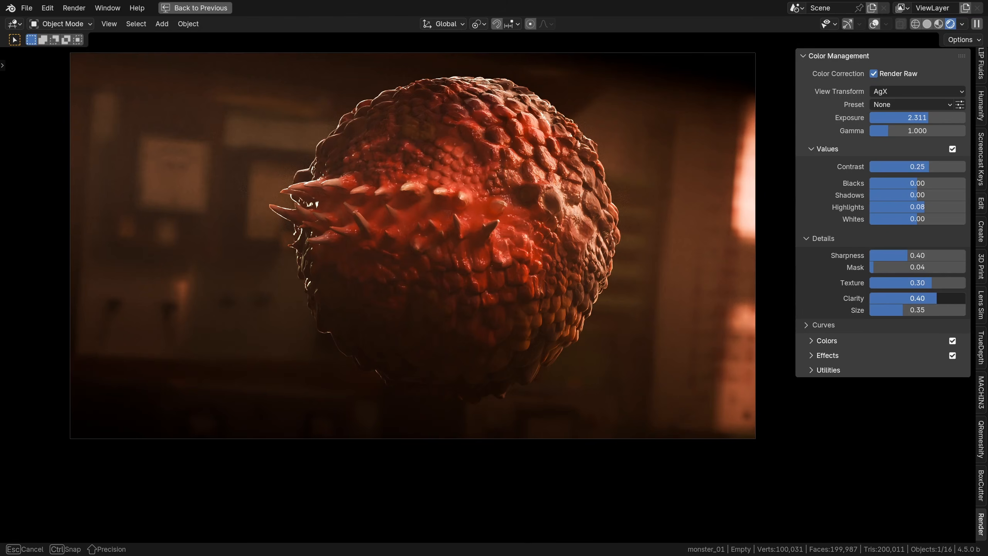
pyautogui.click(953, 149)
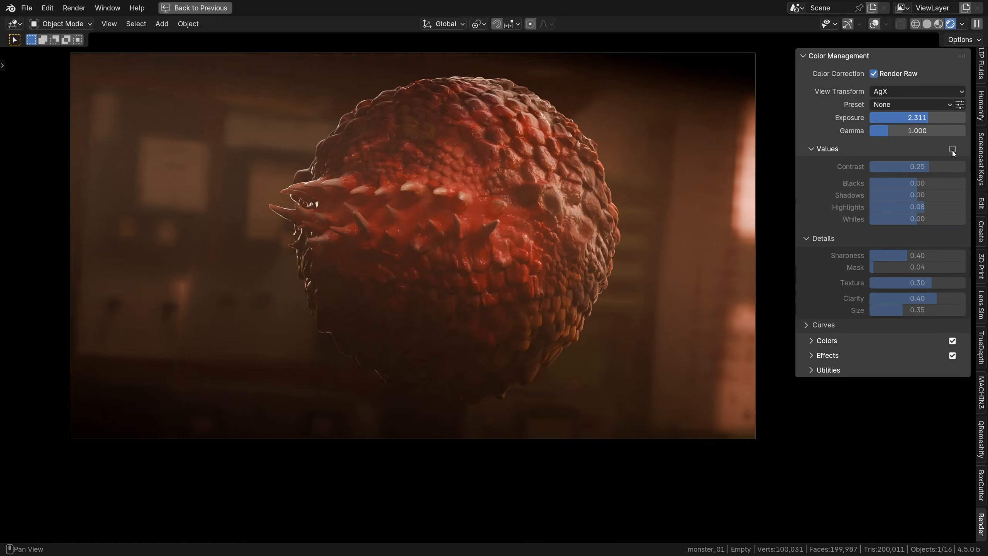
pyautogui.click(953, 150)
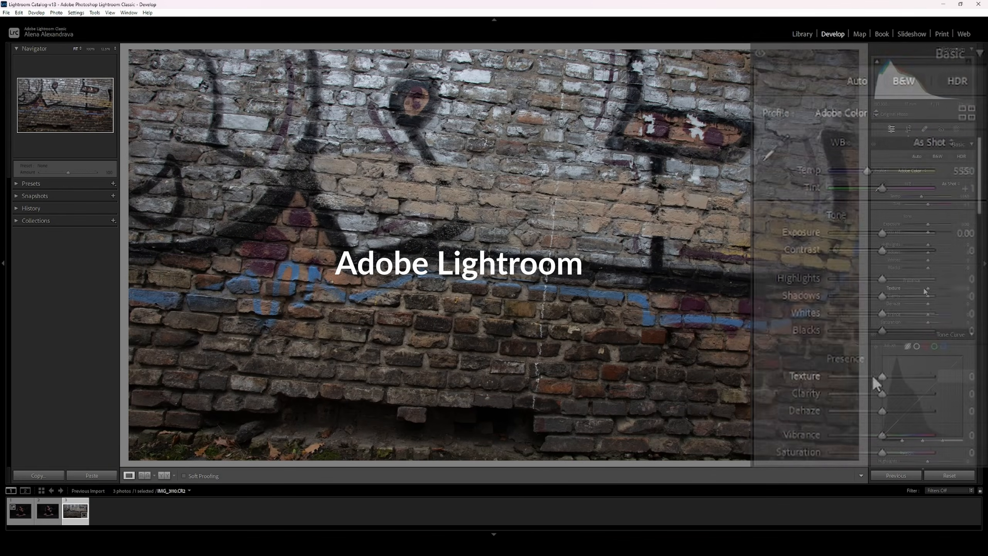
# - Switch to Adobe Lightroom and raise the Texture and Clarity of the brick wall photo
pyautogui.moveTo(873, 375); pyautogui.dragTo(901, 376)
pyautogui.moveTo(833, 393); pyautogui.dragTo(890, 393)
pyautogui.click(903, 393)
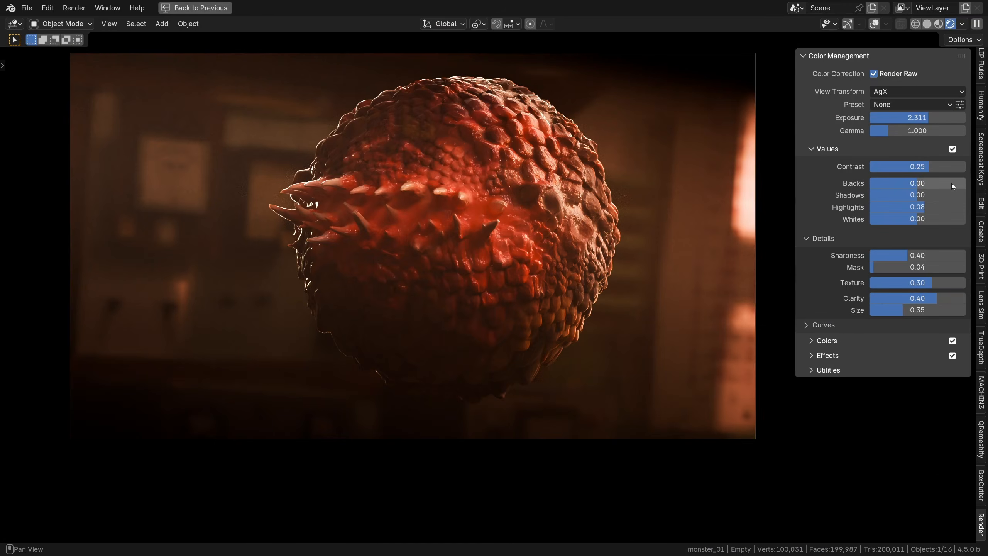
# - Toggle Render Raw's Values adjustments off and on in Blender, and compare the original and adjusted renders side by side
pyautogui.click(952, 150)
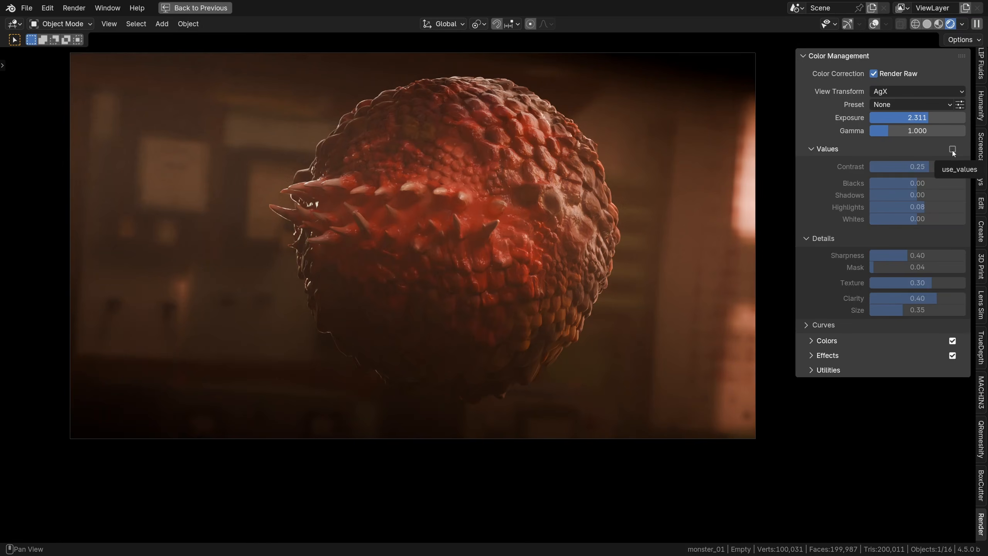
pyautogui.click(953, 150)
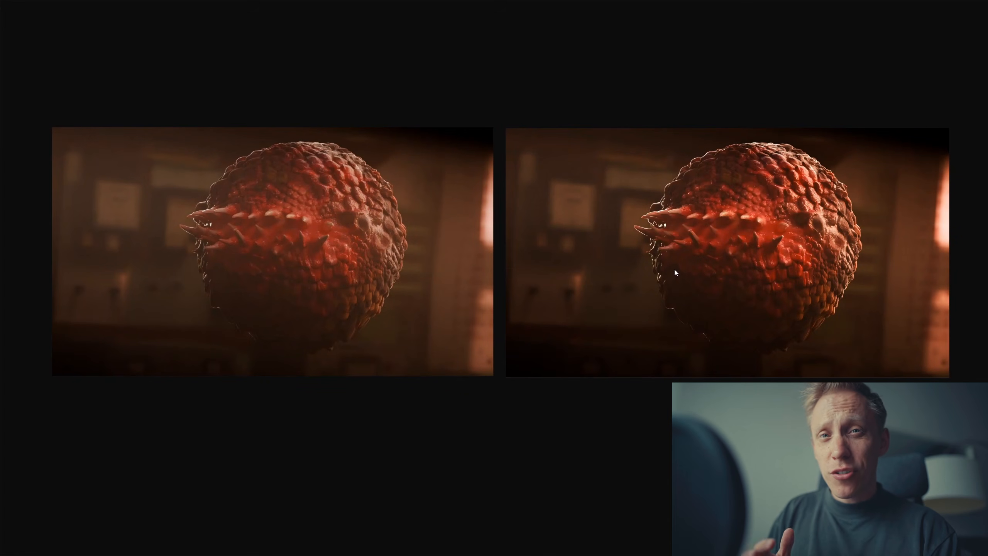
pyautogui.click(690, 269)
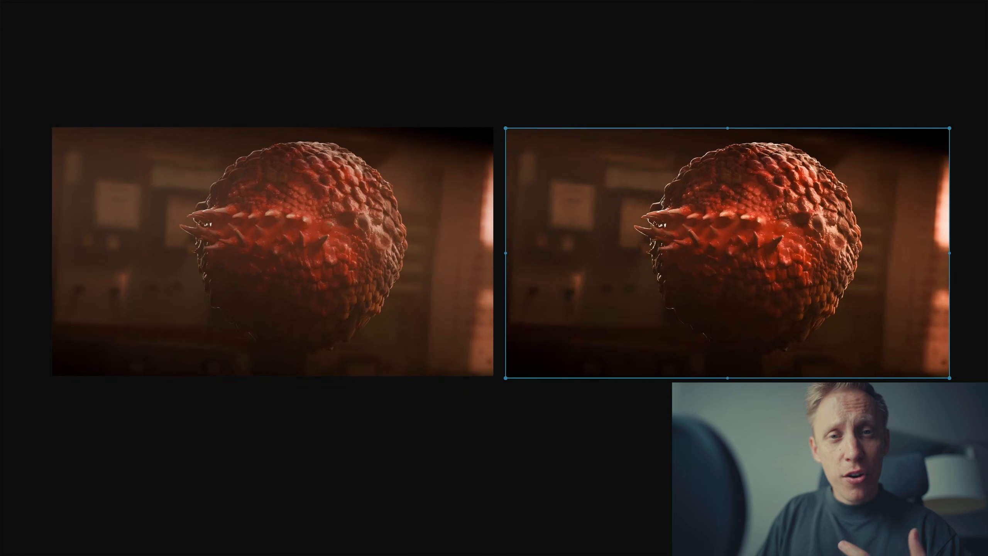
pyautogui.click(699, 386)
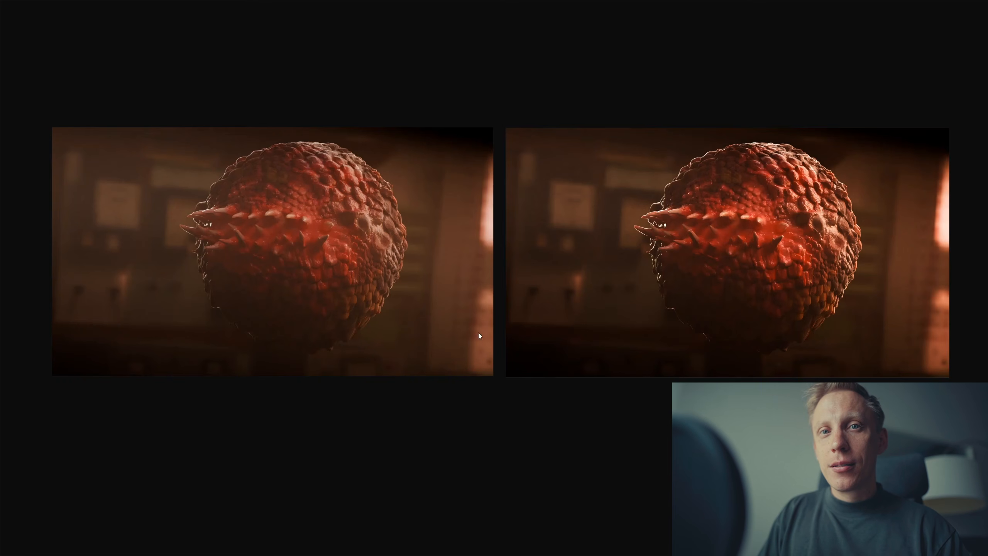
pyautogui.click(653, 283)
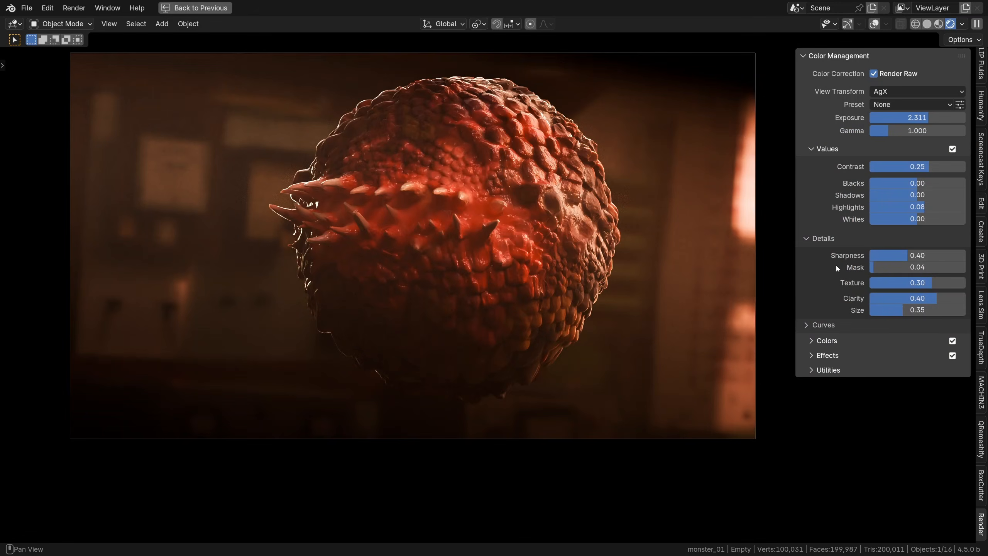
# - Expand the Curves settings, reset the Pre Filmlike curve and raise its midpoint slightly
pyautogui.click(826, 327)
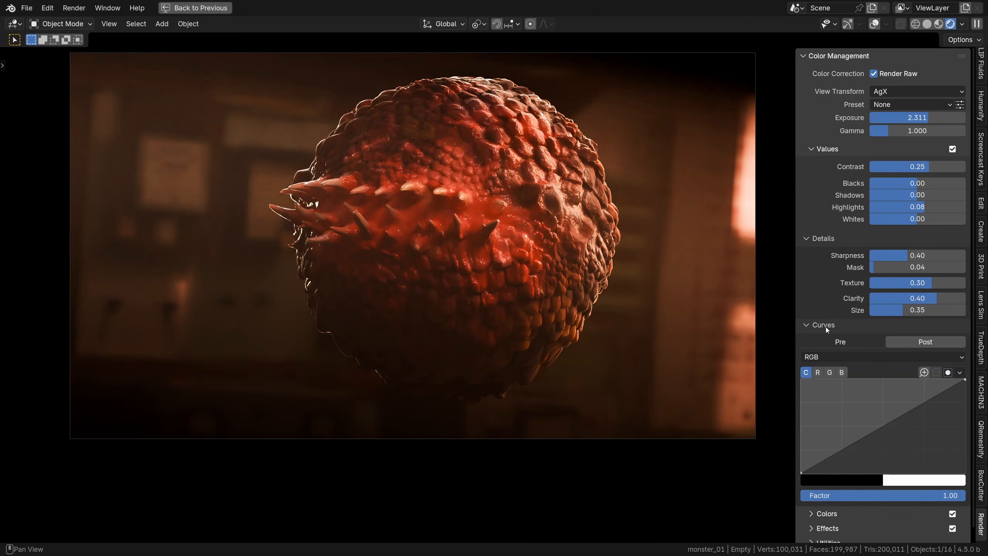
pyautogui.click(841, 345)
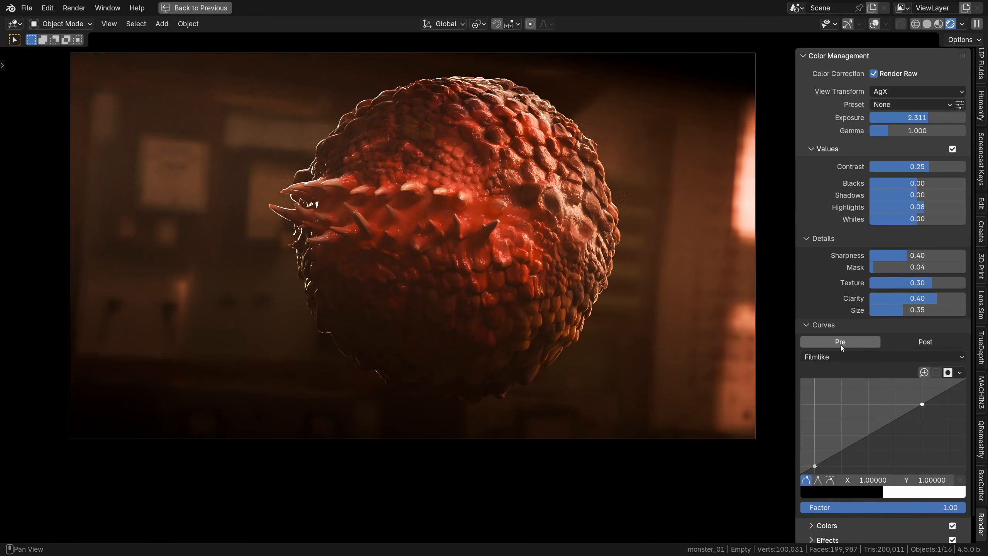
pyautogui.click(959, 372)
pyautogui.click(939, 387)
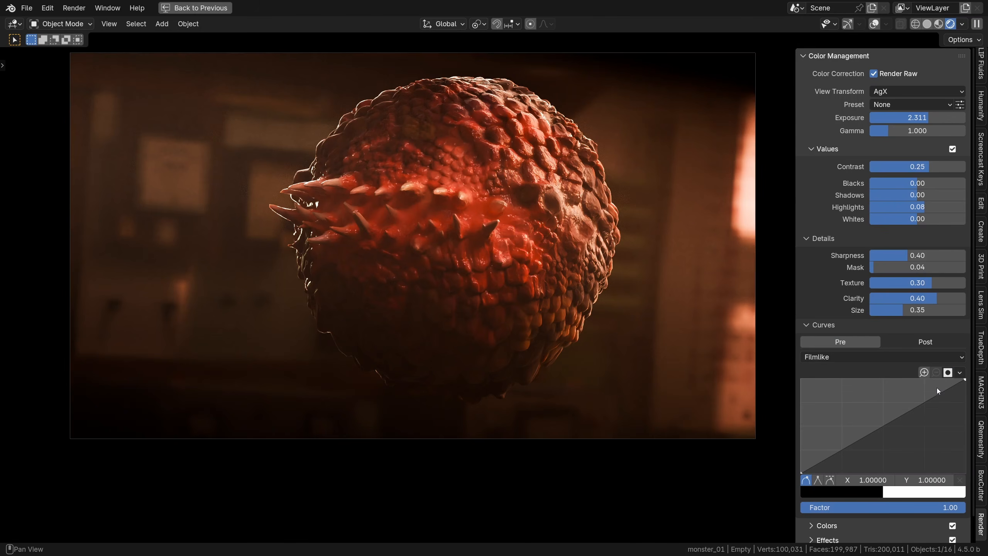
pyautogui.moveTo(883, 435)
pyautogui.mouseDown()
pyautogui.moveTo(894, 452)
pyautogui.moveTo(860, 410)
pyautogui.moveTo(881, 423)
pyautogui.mouseUp()
# - Shape the green channel of the Post RGB curve with raised midtones and a shadow point at about X 0.105, Y 0.089
pyautogui.click(912, 343)
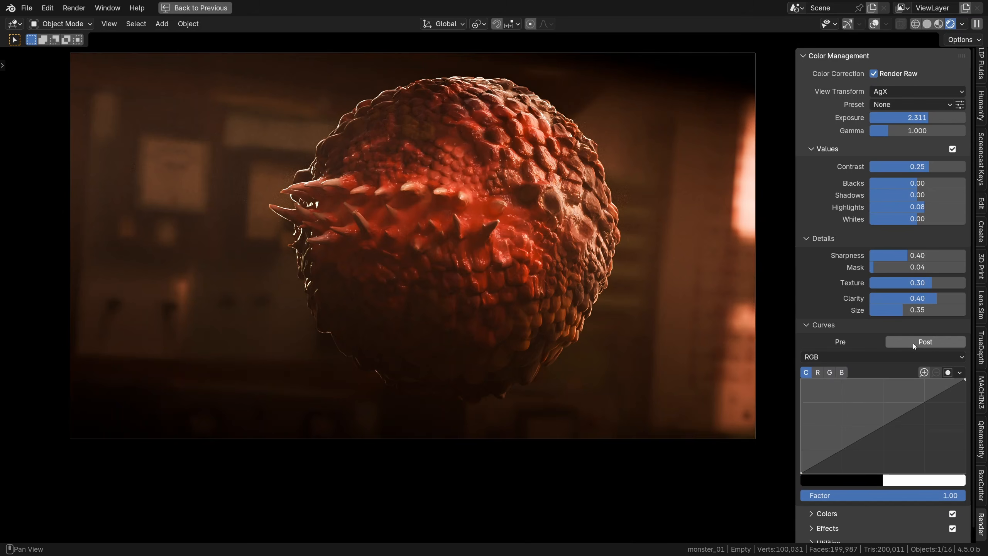
pyautogui.click(827, 374)
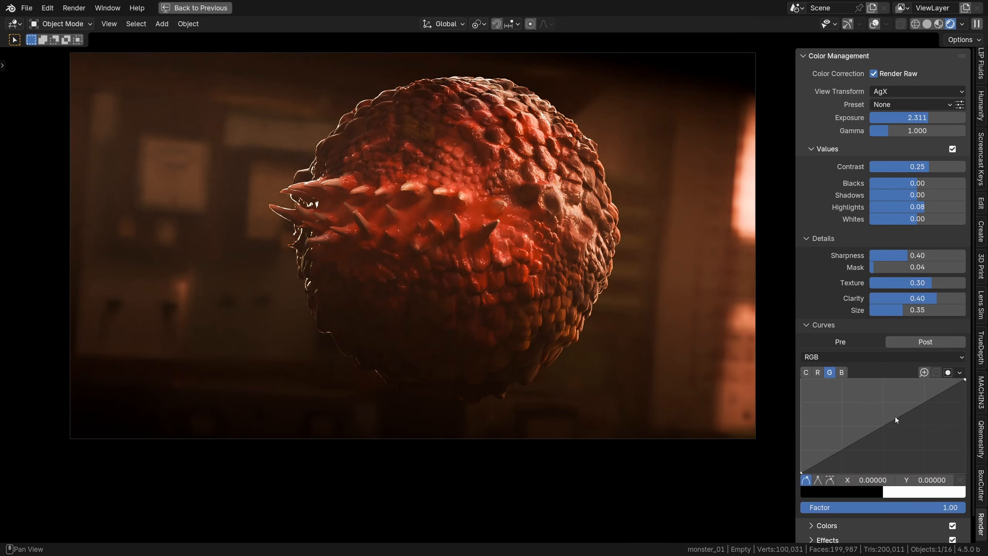
pyautogui.moveTo(896, 418); pyautogui.dragTo(895, 414)
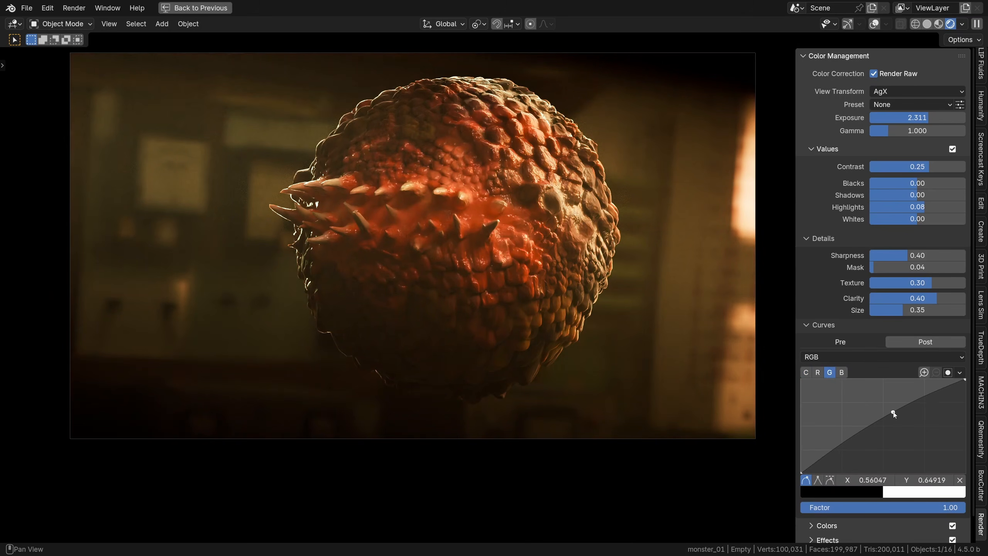
pyautogui.moveTo(840, 449); pyautogui.dragTo(821, 466)
pyautogui.moveTo(890, 417)
pyautogui.mouseDown()
pyautogui.moveTo(853, 417)
pyautogui.moveTo(879, 417)
pyautogui.mouseUp()
pyautogui.moveTo(818, 467); pyautogui.dragTo(818, 468)
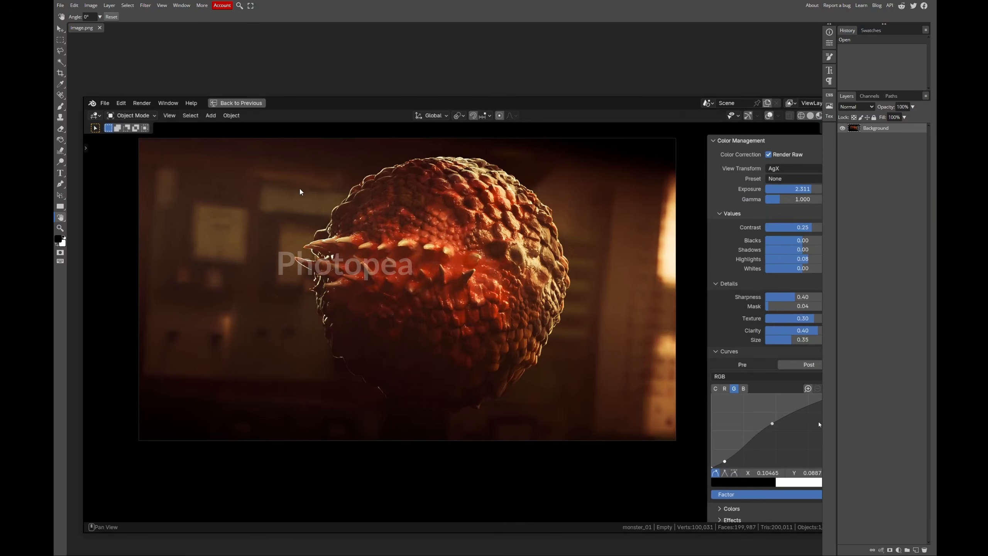
# - Switch to Photopea, copy the render area of the screenshot onto a new layer and start a Curves adjustment
pyautogui.moveTo(302, 192); pyautogui.dragTo(306, 156)
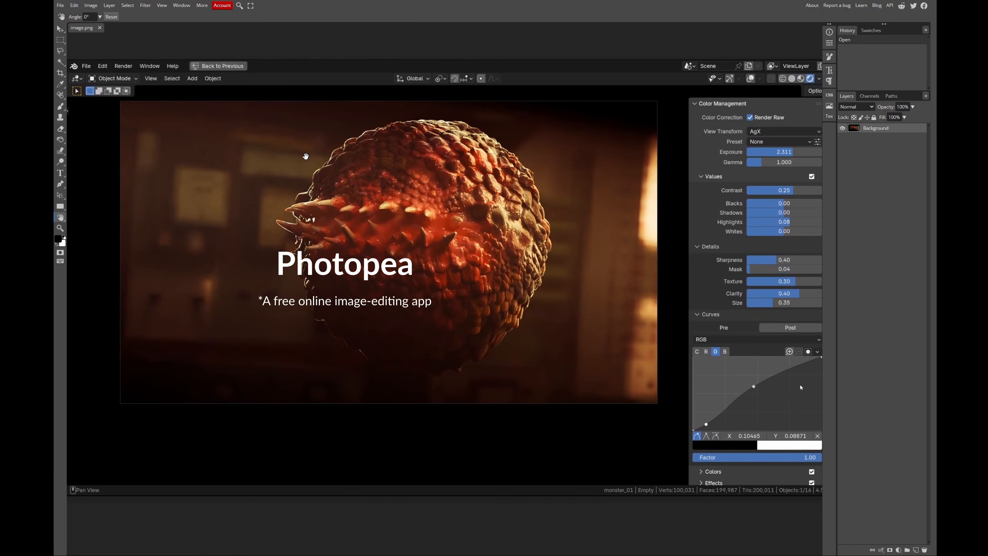
pyautogui.moveTo(67, 101); pyautogui.dragTo(595, 403)
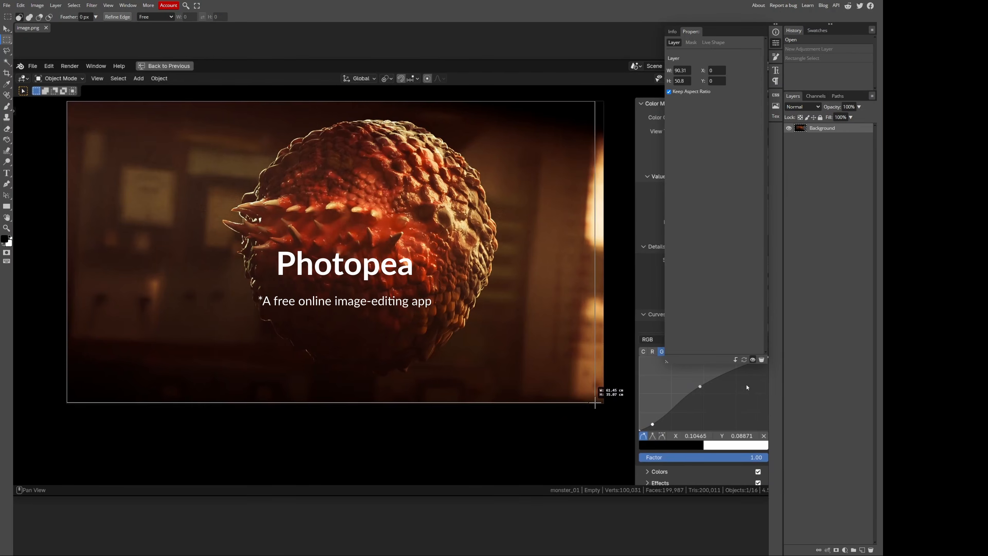
pyautogui.hotkey('ctrl', 'j')
pyautogui.hotkey('ctrl', 'm')
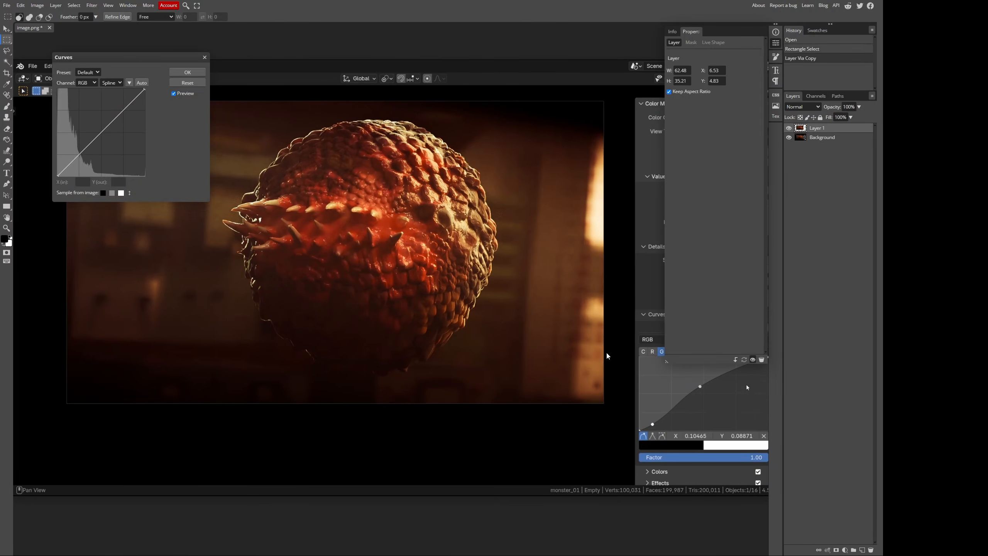
# - Add points to the RGB curve, raise the green channel from 183 to 207, and pull down the green shadows
pyautogui.moveTo(141, 68); pyautogui.dragTo(619, 153)
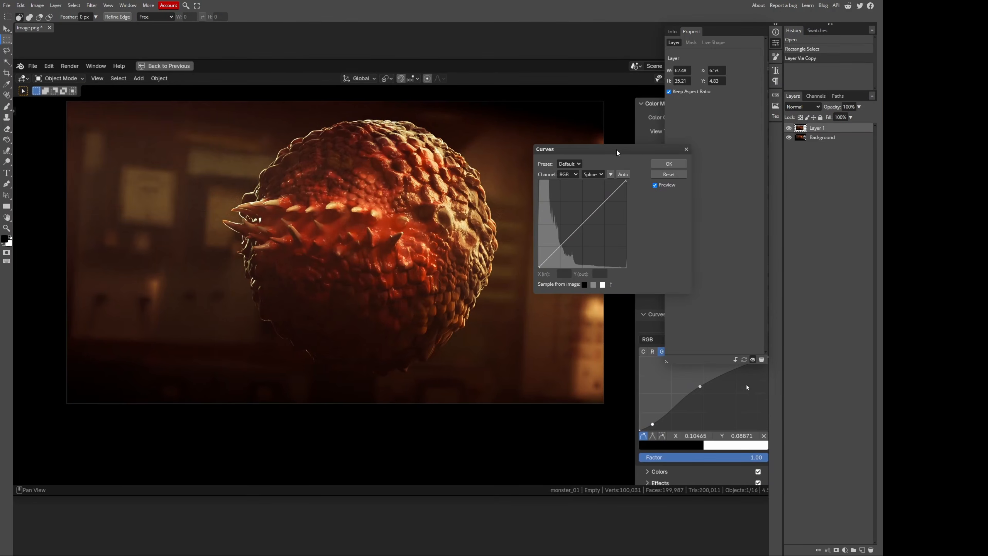
pyautogui.moveTo(586, 218); pyautogui.dragTo(566, 244)
pyautogui.click(575, 174)
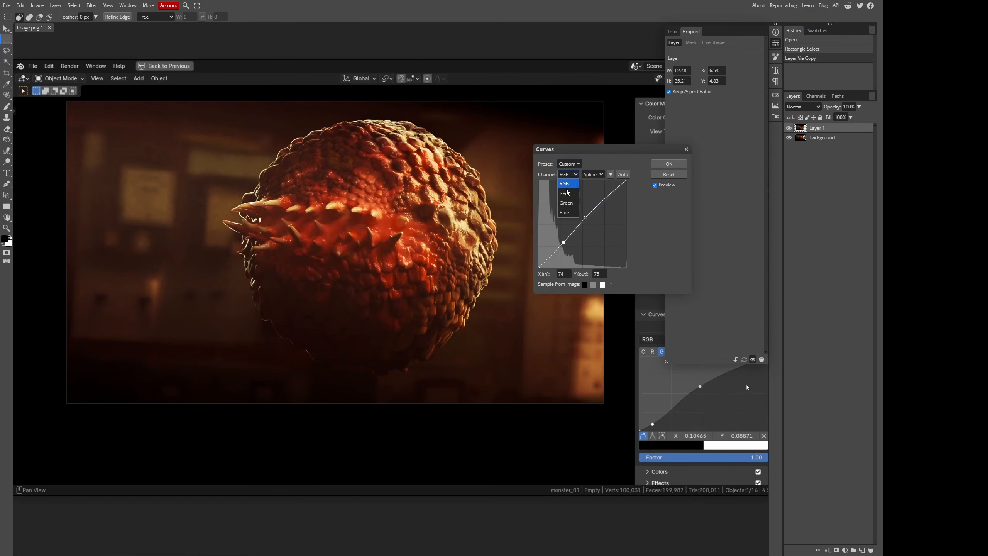
pyautogui.click(567, 200)
pyautogui.moveTo(590, 223); pyautogui.dragTo(603, 198)
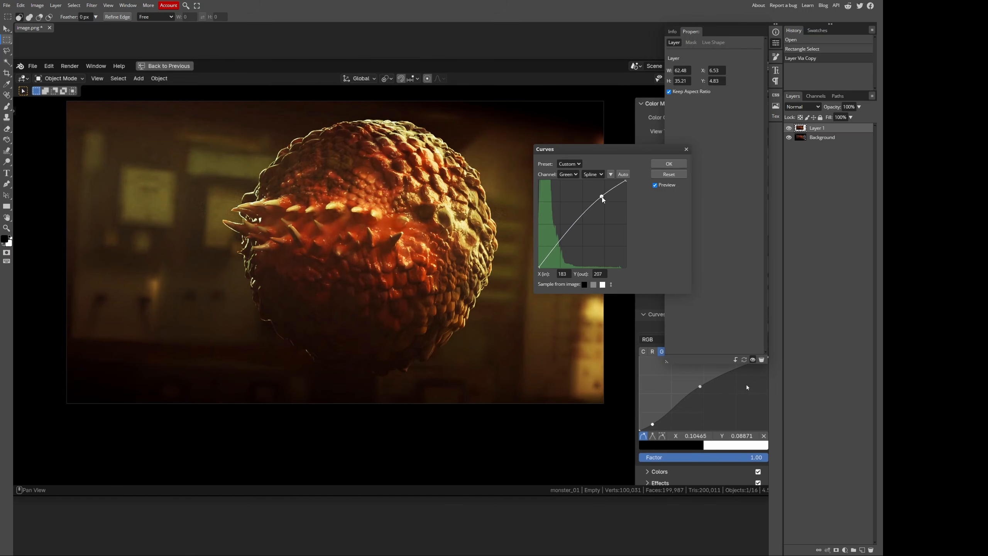
pyautogui.click(550, 256)
pyautogui.moveTo(540, 269); pyautogui.dragTo(543, 269)
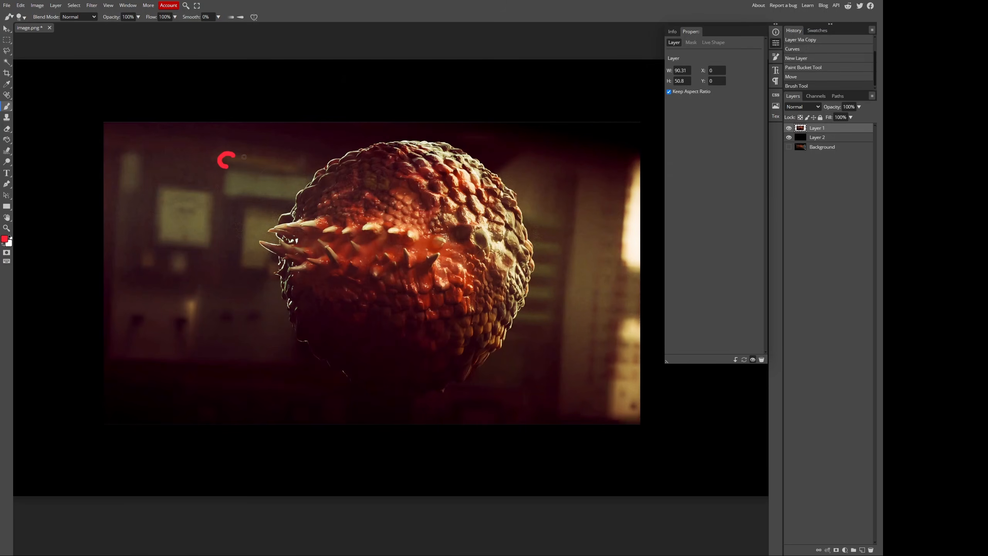
# - Paint a red brush stroke over the dark background beside the monster in the copied render
pyautogui.moveTo(249, 154); pyautogui.dragTo(303, 166)
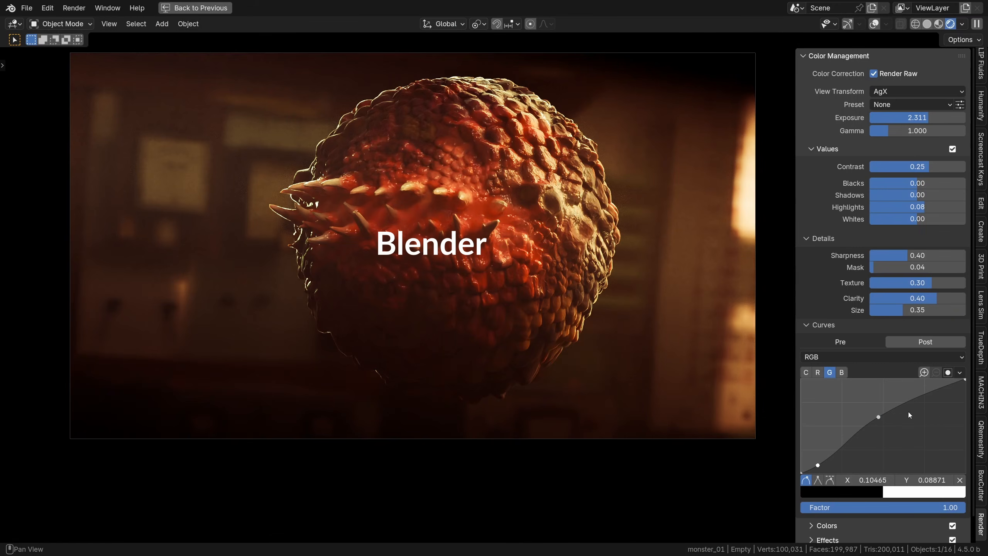
# - Raise the green midtones of the Post RGB curve and set the blue channel's midpoint to about X 0.484, Y 0.528
pyautogui.moveTo(879, 418); pyautogui.dragTo(881, 420)
pyautogui.moveTo(818, 465); pyautogui.dragTo(817, 464)
pyautogui.moveTo(881, 418); pyautogui.dragTo(881, 403)
pyautogui.scroll(-1, 876, 405)
pyautogui.click(842, 352)
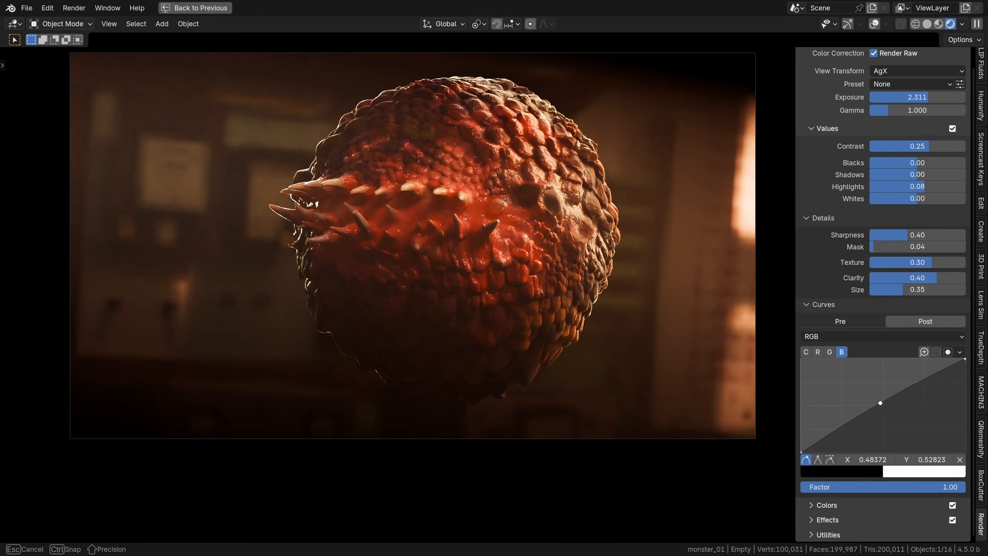
pyautogui.click(827, 304)
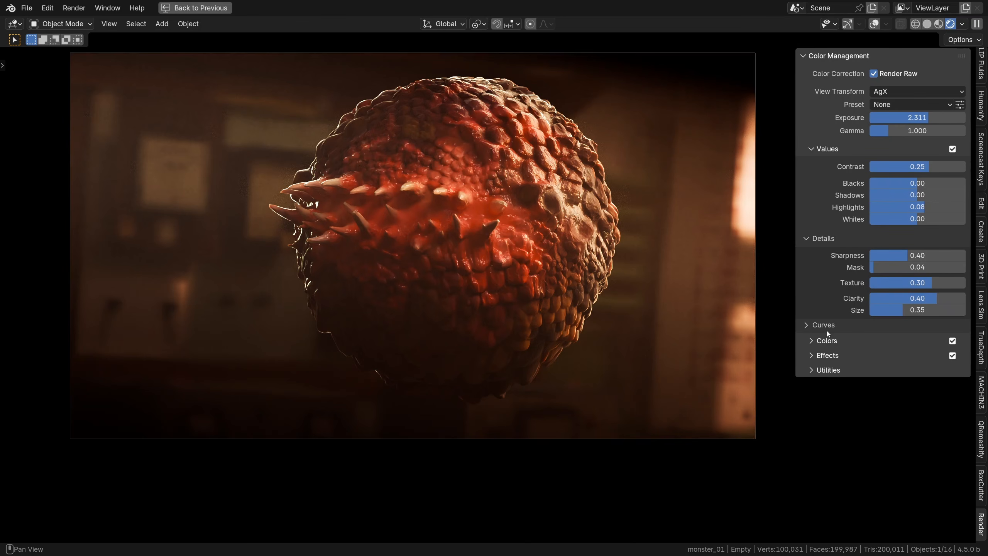
# - In the Colors section, try Saturation at 0.45 and lower Color Boost to -1.00
pyautogui.click(827, 341)
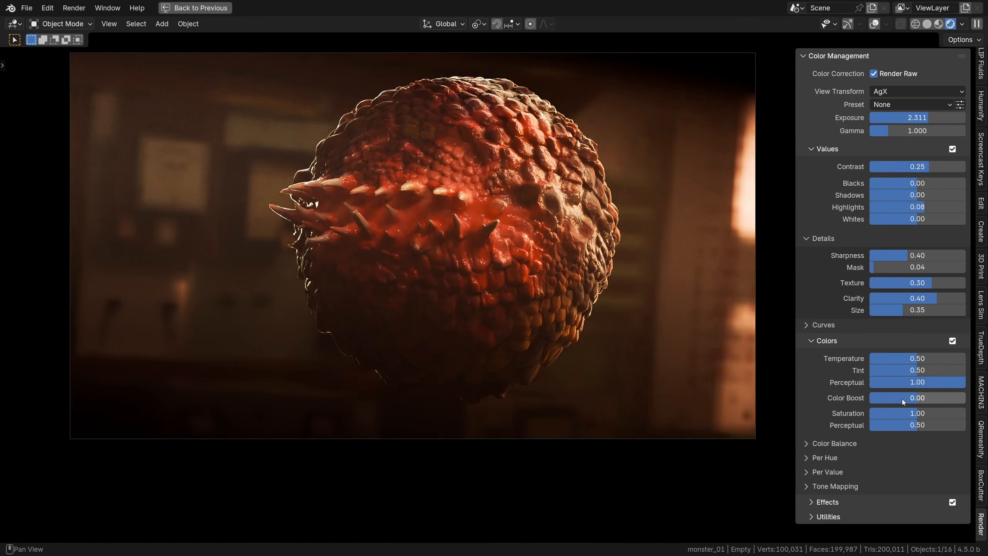
pyautogui.moveTo(898, 414); pyautogui.dragTo(873, 414)
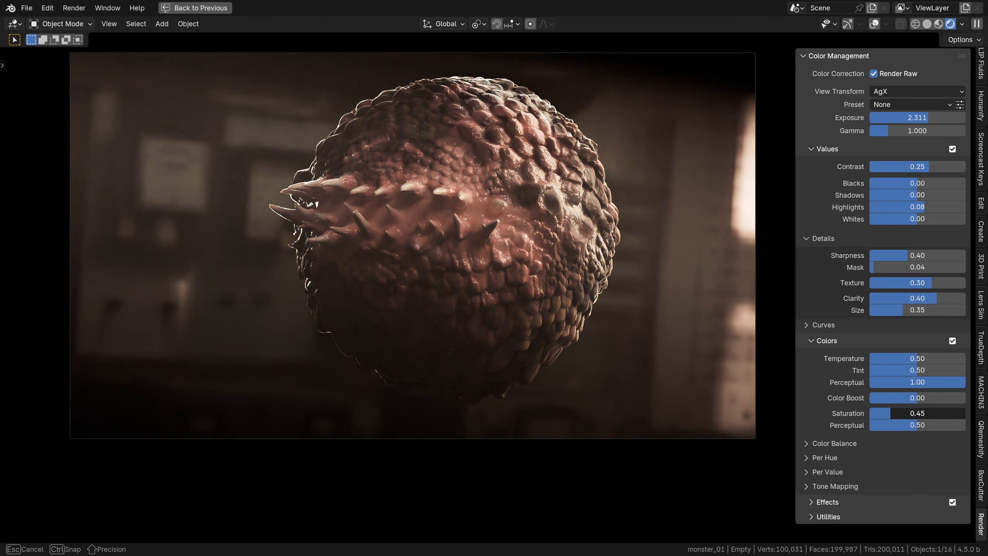
pyautogui.moveTo(917, 413); pyautogui.dragTo(938, 413)
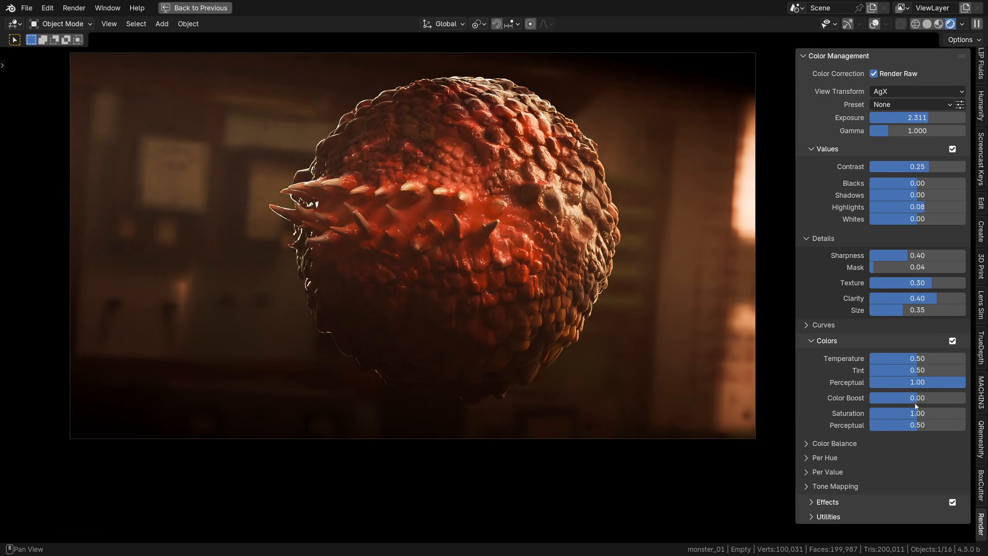
pyautogui.moveTo(918, 399); pyautogui.dragTo(869, 397)
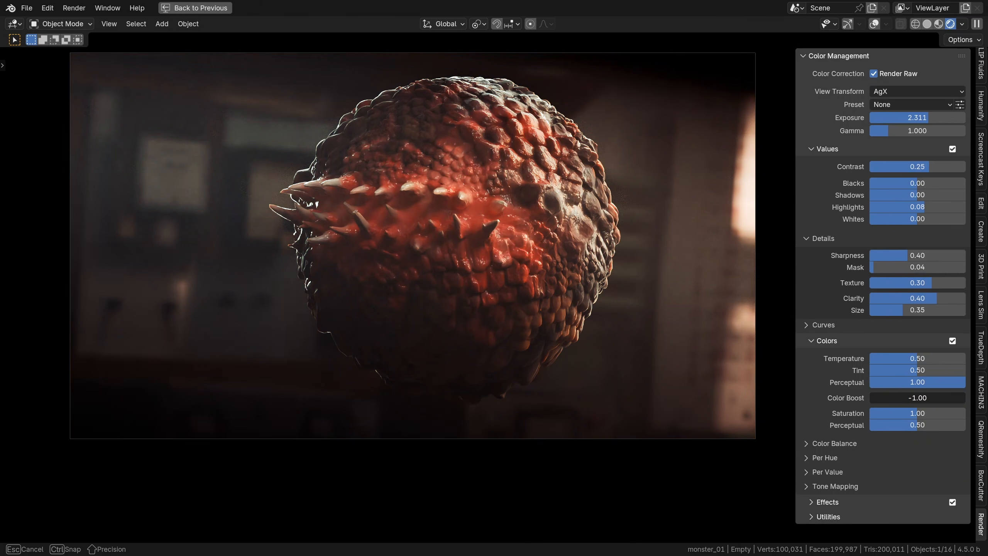
pyautogui.moveTo(869, 397); pyautogui.dragTo(884, 428)
# - Flatten the green channel of the Post RGB curve with a midpoint at about X 0.514, Y 0.540, and set Color Boost to -0.90
pyautogui.click(830, 325)
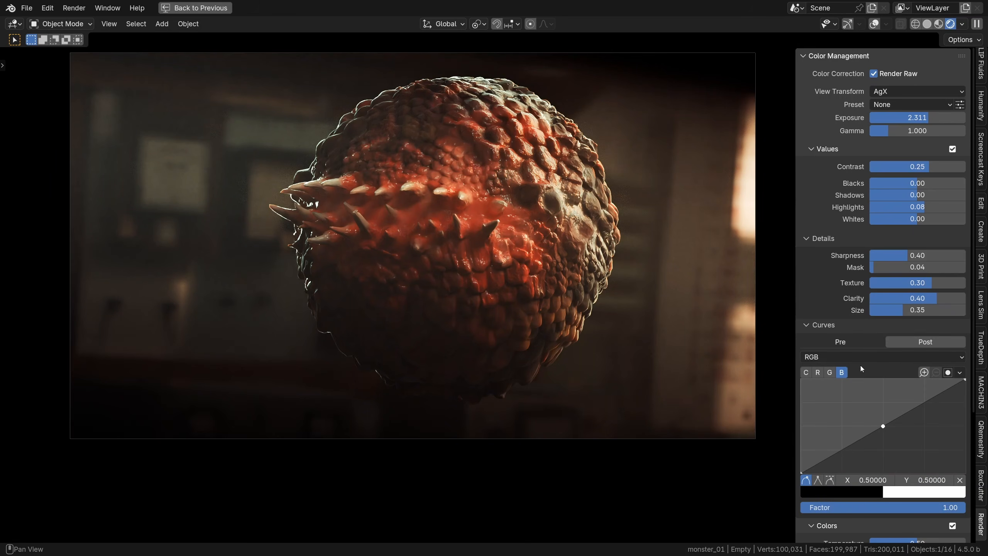
pyautogui.click(830, 372)
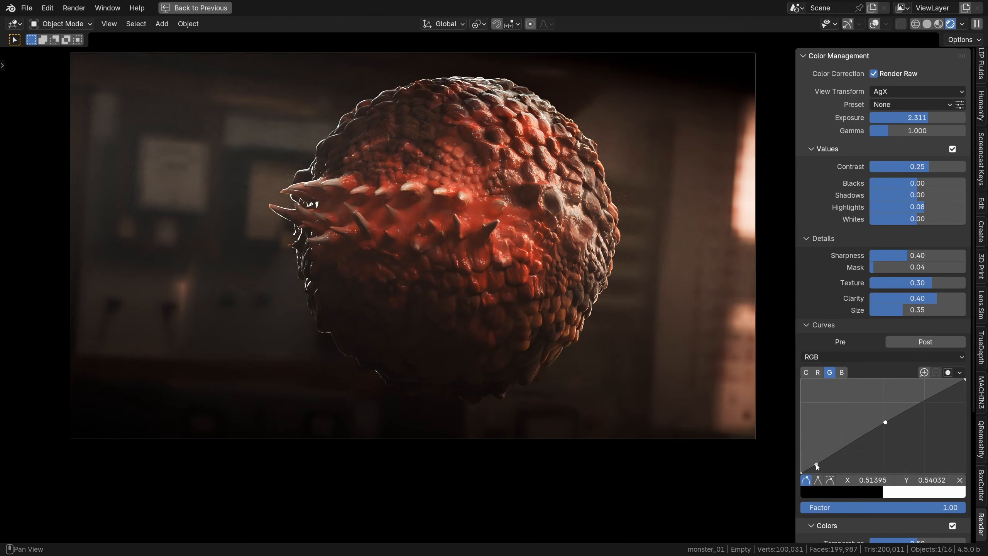
pyautogui.click(824, 325)
pyautogui.moveTo(894, 397); pyautogui.dragTo(895, 398)
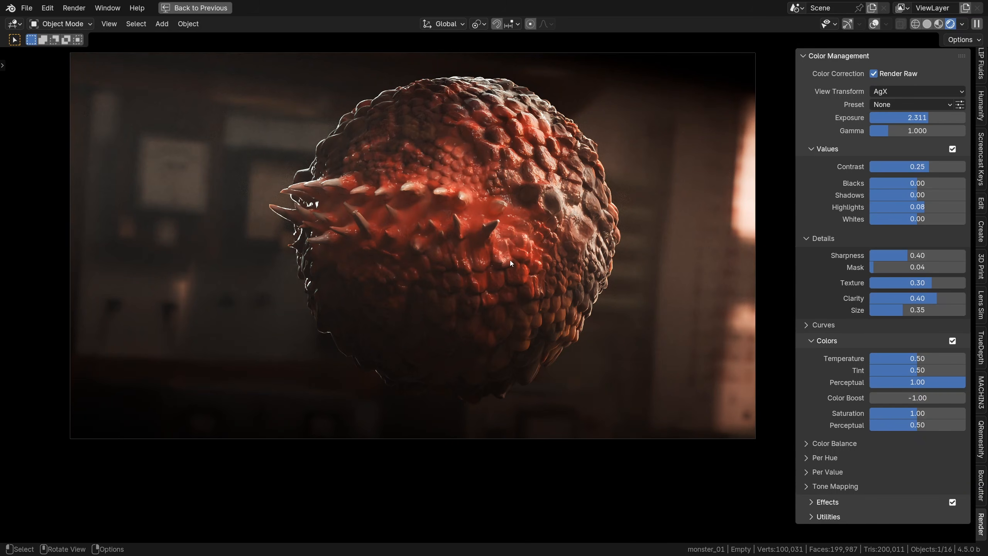
pyautogui.moveTo(901, 398); pyautogui.dragTo(907, 398)
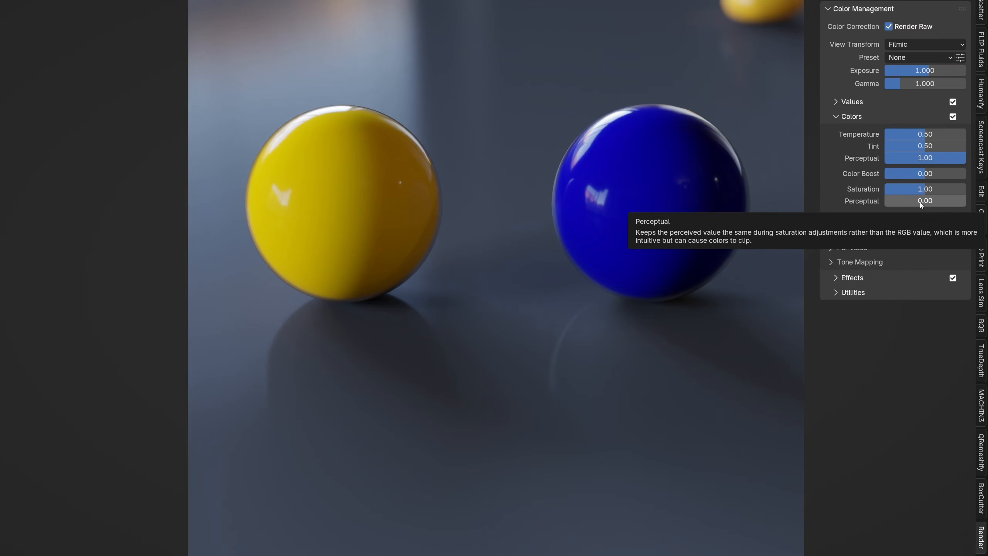
# - Reduce Saturation to 0.00 on the yellow and blue sphere render and vary its saturation Perceptual setting
pyautogui.moveTo(926, 189); pyautogui.dragTo(885, 188)
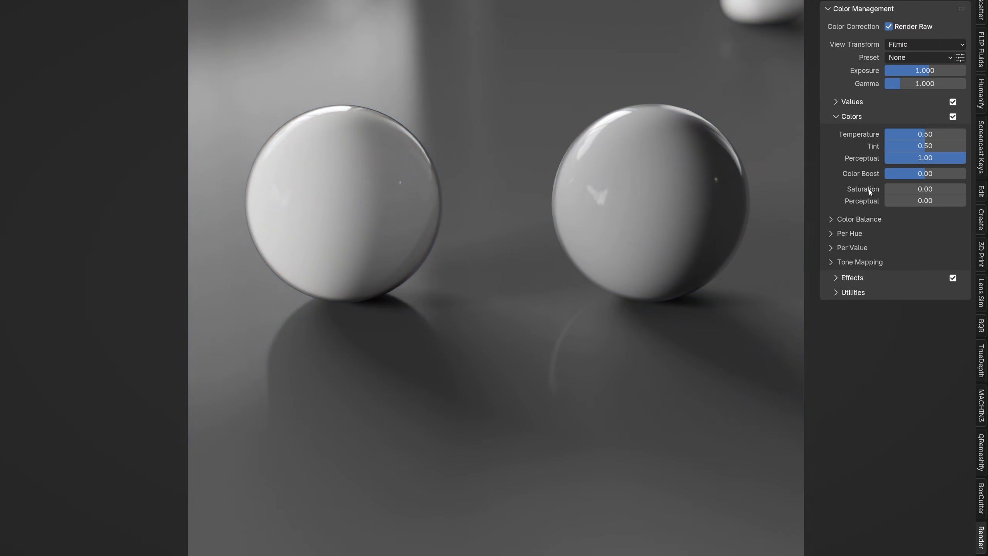
pyautogui.click(895, 190)
pyautogui.moveTo(891, 189); pyautogui.dragTo(852, 199)
pyautogui.moveTo(887, 201)
pyautogui.mouseDown()
pyautogui.moveTo(966, 201)
pyautogui.moveTo(929, 189)
pyautogui.moveTo(964, 189)
pyautogui.moveTo(885, 189)
pyautogui.moveTo(897, 201)
pyautogui.moveTo(882, 201)
pyautogui.moveTo(928, 189)
pyautogui.moveTo(886, 189)
pyautogui.mouseUp()
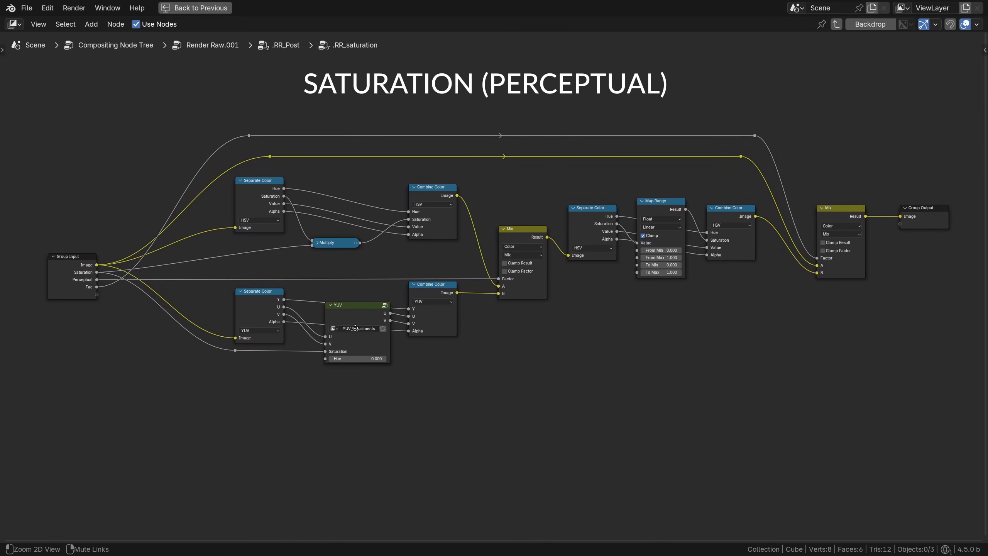
# - Examine the contents of the .YUV_adjustments node group inside the .RR_saturation compositor group
pyautogui.keyDown('ctrl'); pyautogui.moveTo(355, 328); pyautogui.dragTo(614, 191, button='middle'); pyautogui.keyUp('ctrl')
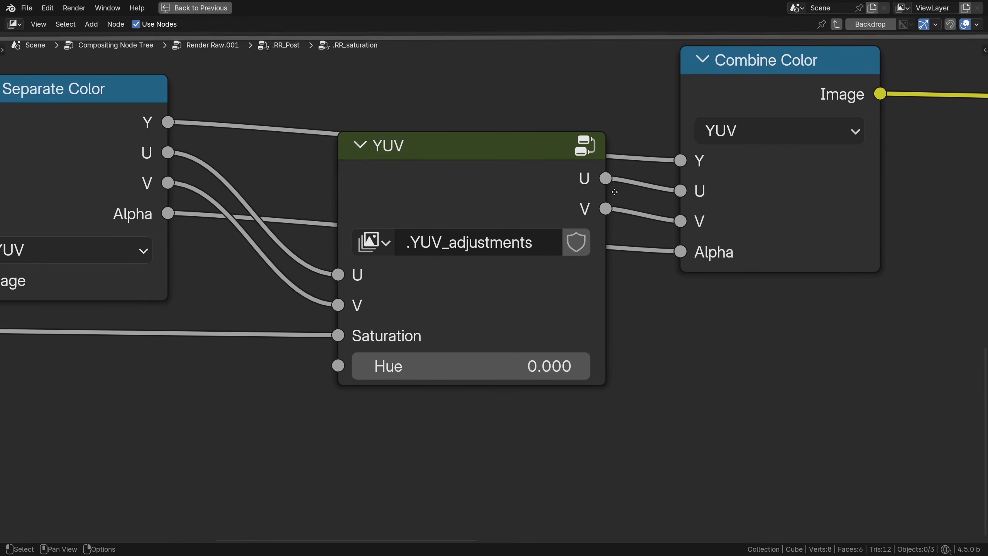
pyautogui.press('Tab')
pyautogui.keyDown('ctrl'); pyautogui.moveTo(530, 187); pyautogui.dragTo(494, 206, button='middle'); pyautogui.keyUp('ctrl')
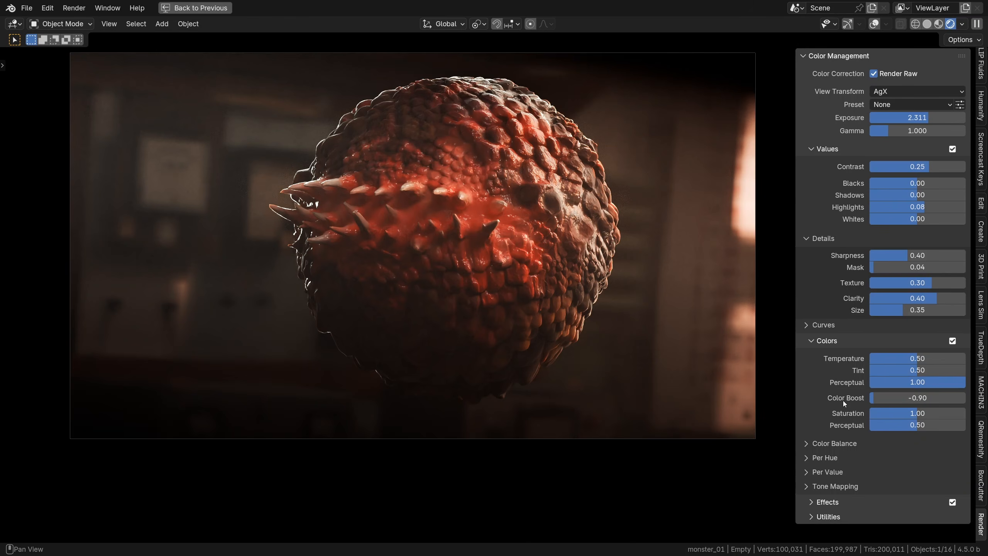
# - Set the monster render's Saturation to 1.10 and try a warm Temperature of 0.90
pyautogui.moveTo(906, 413)
pyautogui.mouseDown()
pyautogui.moveTo(919, 413)
pyautogui.moveTo(900, 413)
pyautogui.moveTo(911, 413)
pyautogui.mouseUp()
pyautogui.moveTo(914, 359); pyautogui.dragTo(949, 358)
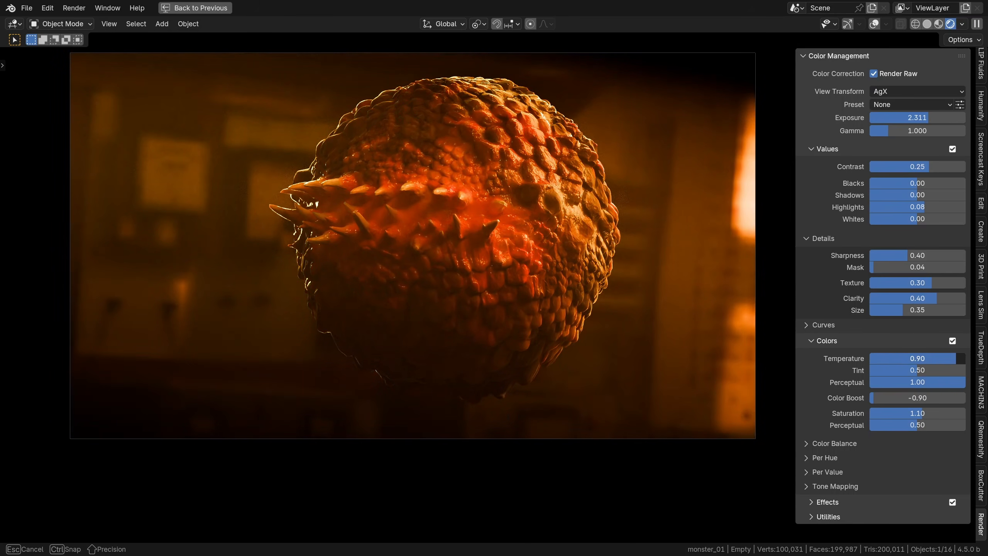
pyautogui.moveTo(955, 358); pyautogui.dragTo(901, 358)
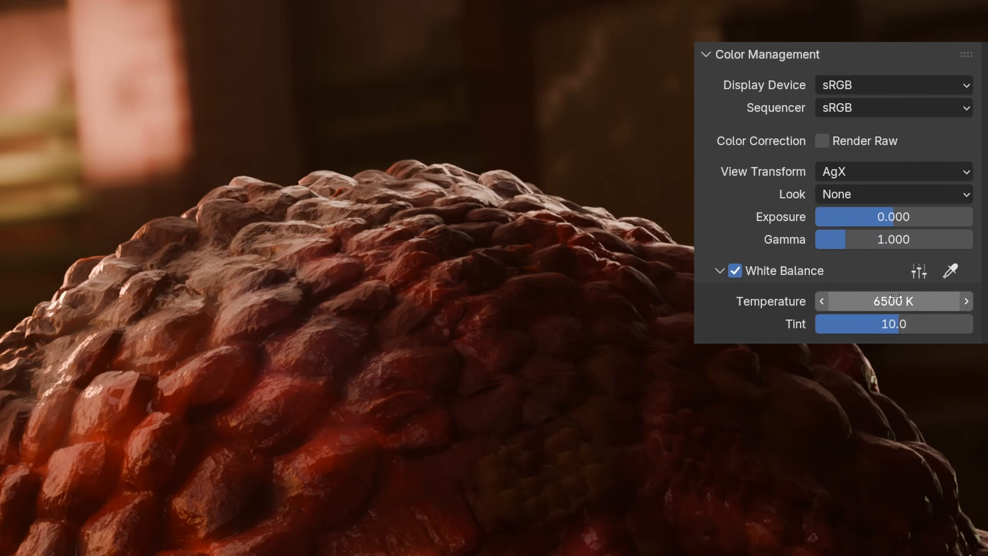
# - Try Blender's built-in White Balance at 11000 K, reset its Temperature, and raise its Tint
pyautogui.moveTo(895, 298); pyautogui.dragTo(965, 297)
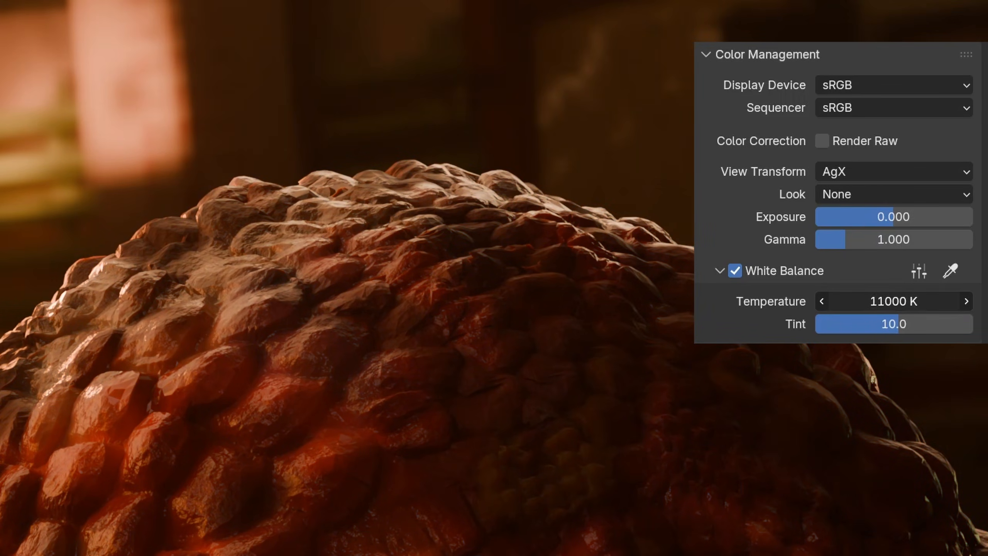
pyautogui.press('BackSpace')
pyautogui.moveTo(899, 325); pyautogui.dragTo(972, 325)
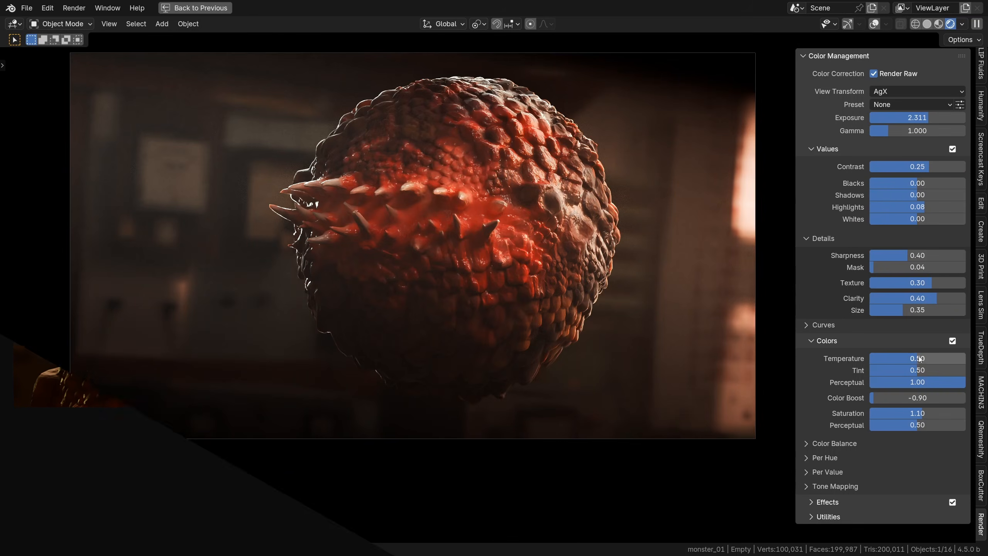
# - Set the Render Raw Temperature to 0.33 and Tint to 0.36
pyautogui.moveTo(920, 358)
pyautogui.mouseDown()
pyautogui.moveTo(892, 358)
pyautogui.moveTo(964, 359)
pyautogui.moveTo(914, 359)
pyautogui.moveTo(915, 371)
pyautogui.mouseUp()
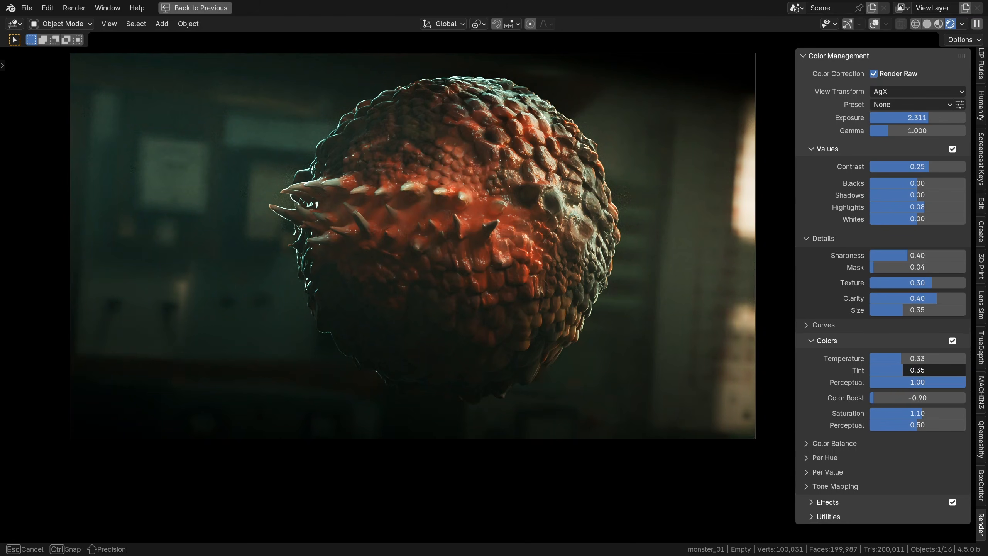
pyautogui.moveTo(903, 370)
pyautogui.mouseDown()
pyautogui.moveTo(931, 370)
pyautogui.moveTo(894, 370)
pyautogui.moveTo(917, 370)
pyautogui.moveTo(904, 370)
pyautogui.mouseUp()
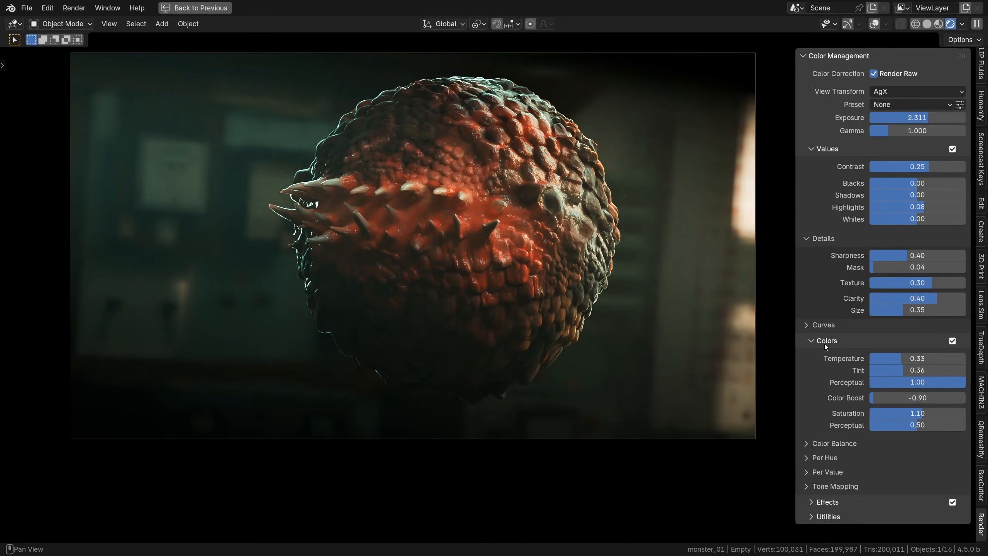
# - Toggle the Colors adjustments off and on to compare the render with and without them
pyautogui.click(952, 341)
pyautogui.click(952, 341)
pyautogui.click(953, 341)
pyautogui.click(953, 341)
pyautogui.click(953, 341)
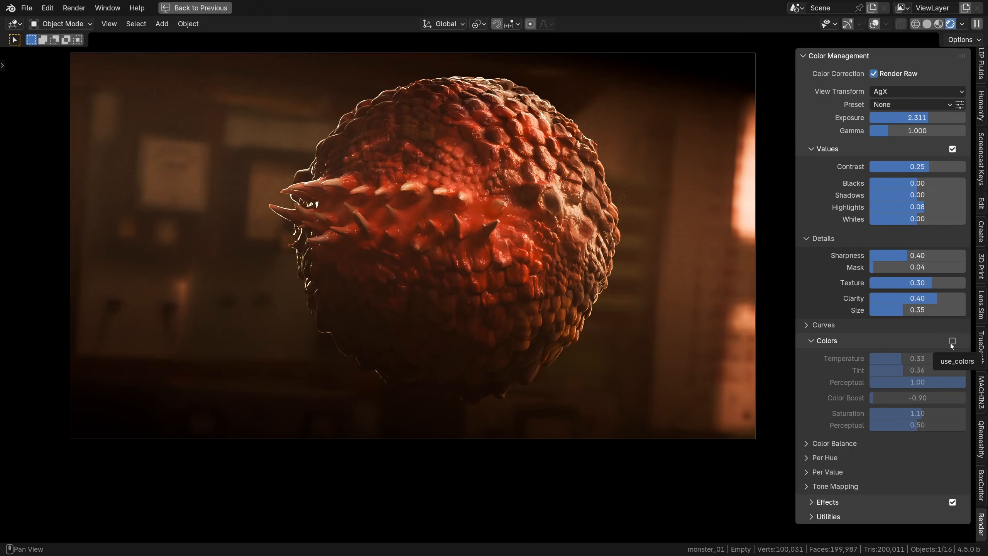
pyautogui.click(952, 341)
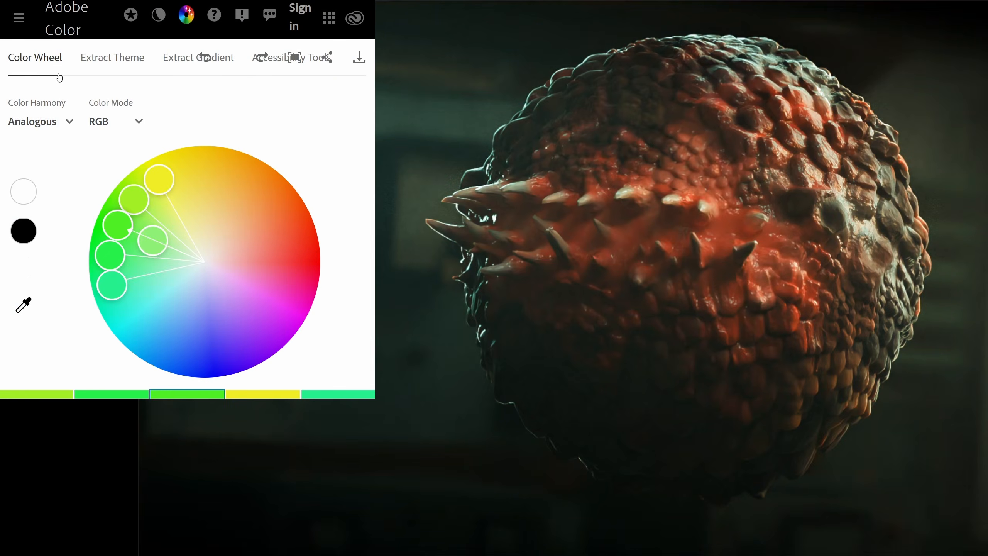
# - Switch to Adobe Color, choose the Complementary harmony, and reposition the base color on the wheel
pyautogui.click(37, 121)
pyautogui.click(69, 233)
pyautogui.moveTo(117, 225)
pyautogui.mouseDown()
pyautogui.moveTo(110, 263)
pyautogui.moveTo(158, 263)
pyautogui.moveTo(117, 270)
pyautogui.moveTo(163, 315)
pyautogui.moveTo(133, 264)
pyautogui.mouseUp()
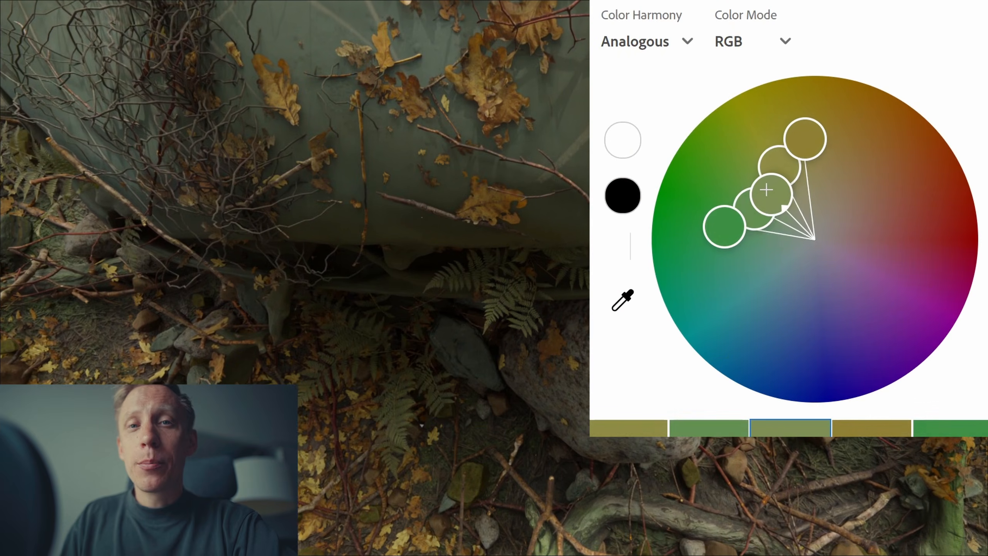
# - Move the Analogous palette's base color toward the wheel's center and view the available Color Harmony rules
pyautogui.moveTo(766, 190); pyautogui.dragTo(795, 201)
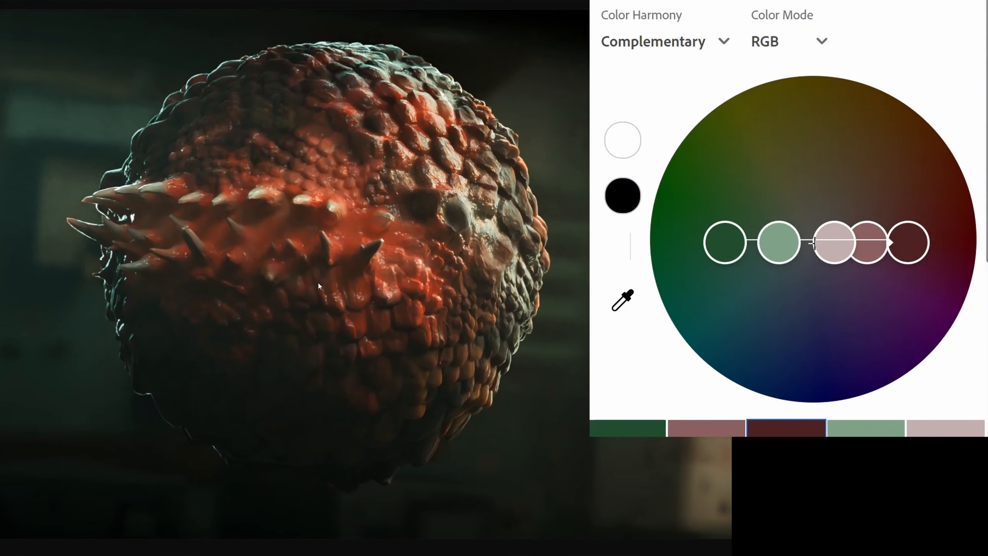
pyautogui.click(666, 42)
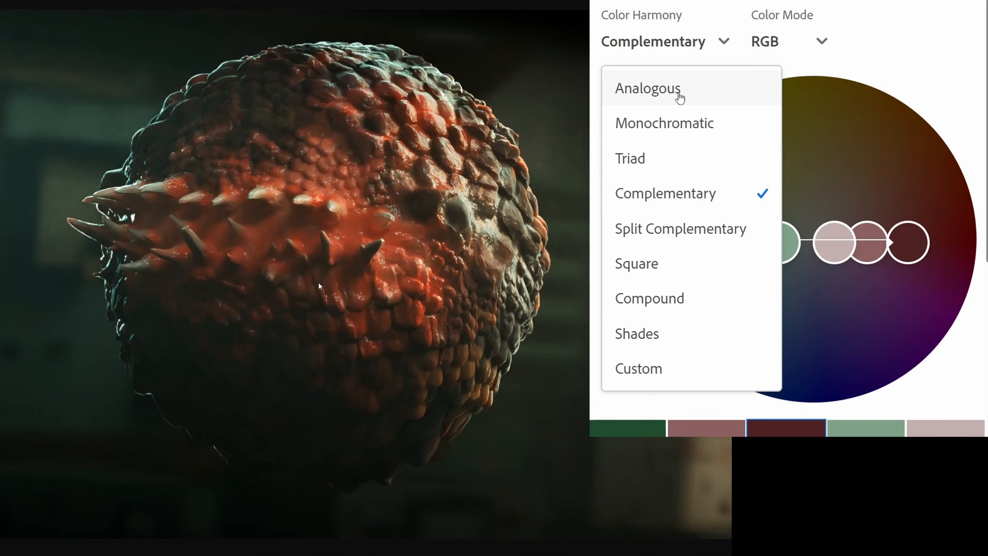
pyautogui.click(947, 88)
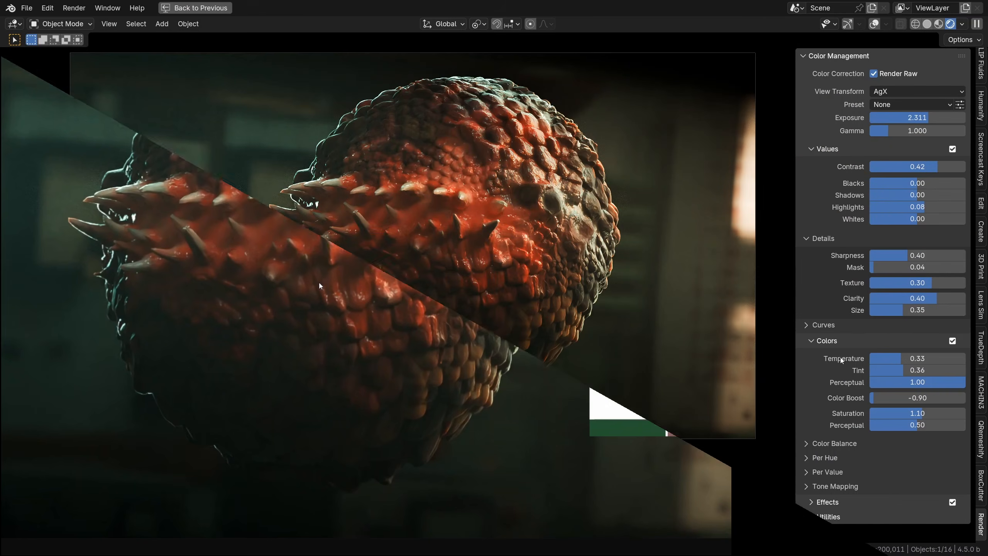
# - Open the Color Balance section, try a reddish Lift tint, and view the Gamma and Gain colors
pyautogui.click(838, 445)
pyautogui.scroll(-3, 840, 427)
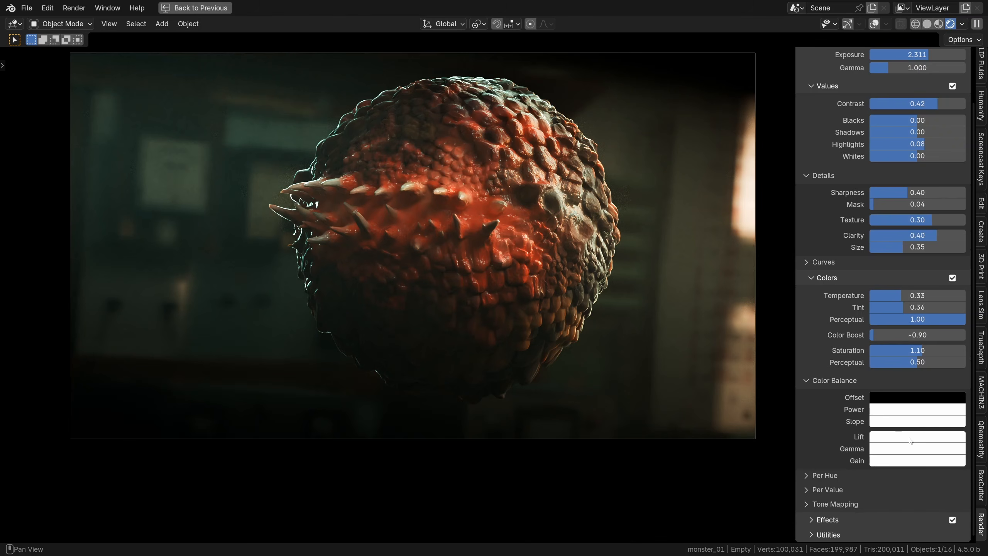
pyautogui.click(915, 443)
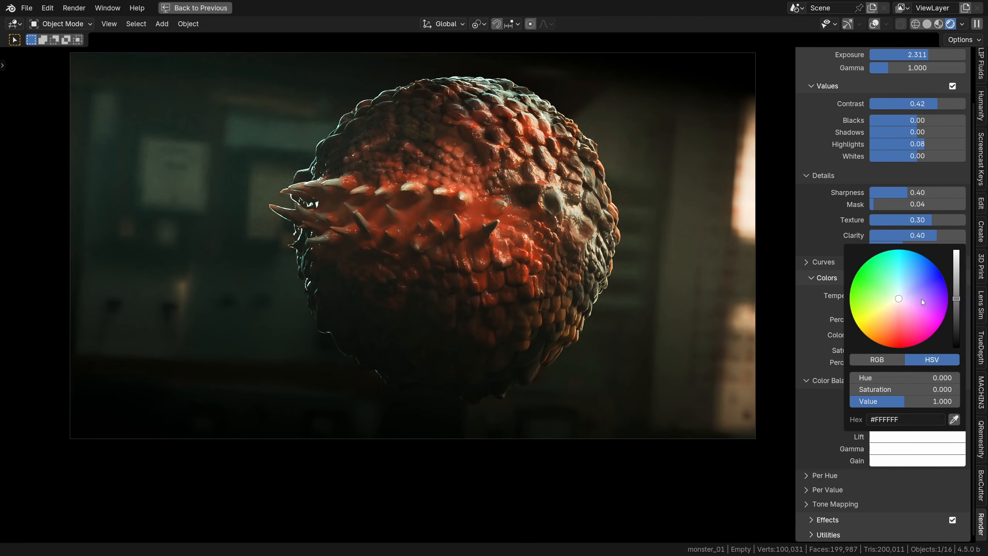
pyautogui.moveTo(898, 299)
pyautogui.mouseDown()
pyautogui.moveTo(910, 285)
pyautogui.moveTo(884, 309)
pyautogui.moveTo(889, 337)
pyautogui.moveTo(880, 327)
pyautogui.moveTo(899, 322)
pyautogui.mouseUp()
pyautogui.press('Escape')
pyautogui.click(902, 452)
pyautogui.click(893, 461)
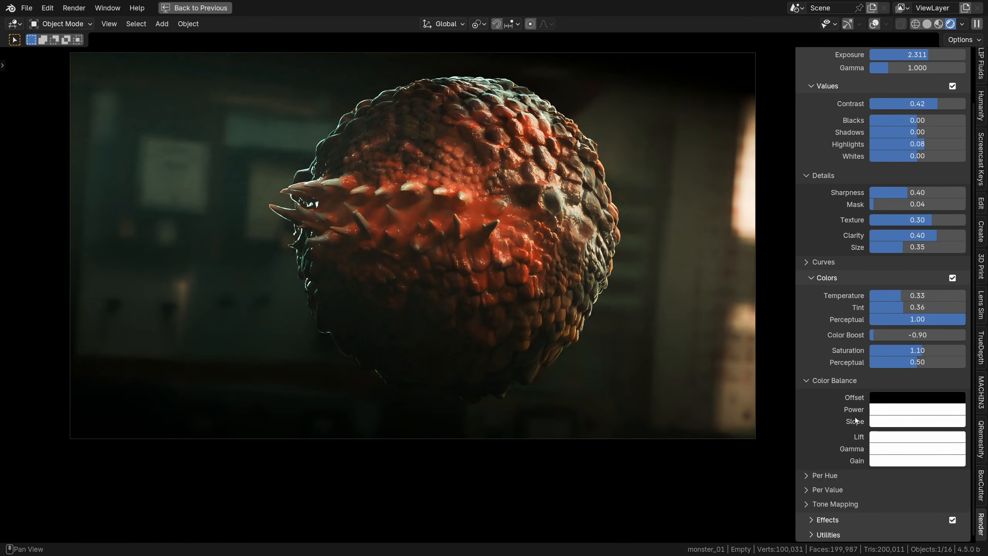
# - Tint the Color Balance Offset blue and adjust its brightness to cool the render's shadows
pyautogui.click(908, 398)
pyautogui.moveTo(956, 308); pyautogui.dragTo(956, 308)
pyautogui.moveTo(903, 267); pyautogui.dragTo(932, 235)
pyautogui.moveTo(958, 292); pyautogui.dragTo(955, 308)
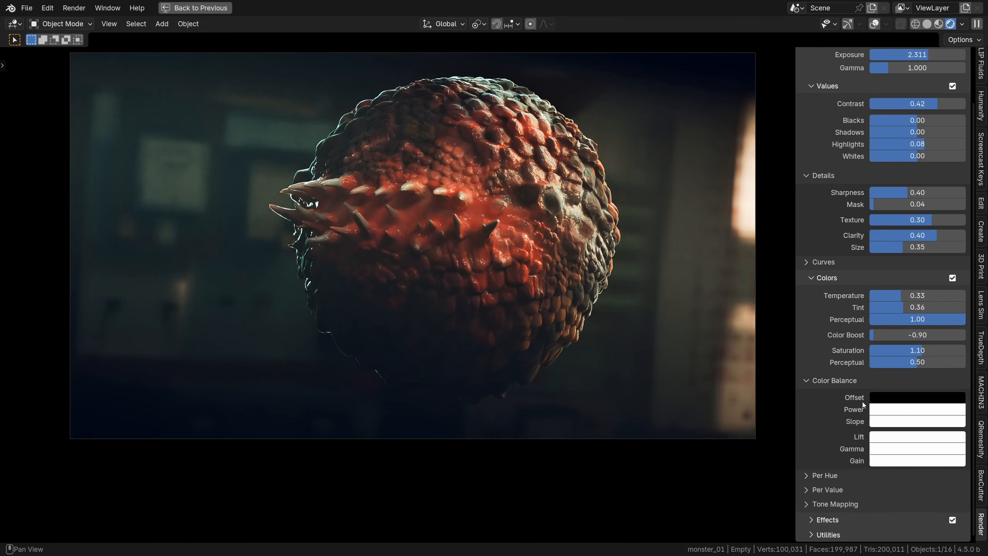
# - Shift the render toward green with the Color Balance Power color and adjust the Slope tint
pyautogui.click(889, 410)
pyautogui.moveTo(898, 263)
pyautogui.mouseDown()
pyautogui.moveTo(891, 279)
pyautogui.moveTo(956, 263)
pyautogui.mouseUp()
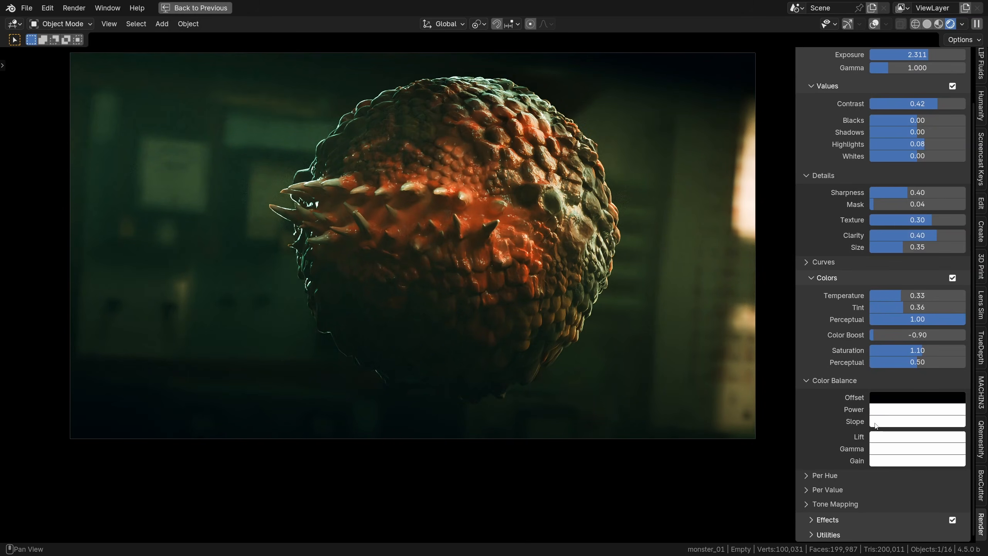
pyautogui.click(891, 422)
pyautogui.moveTo(891, 295); pyautogui.dragTo(924, 293)
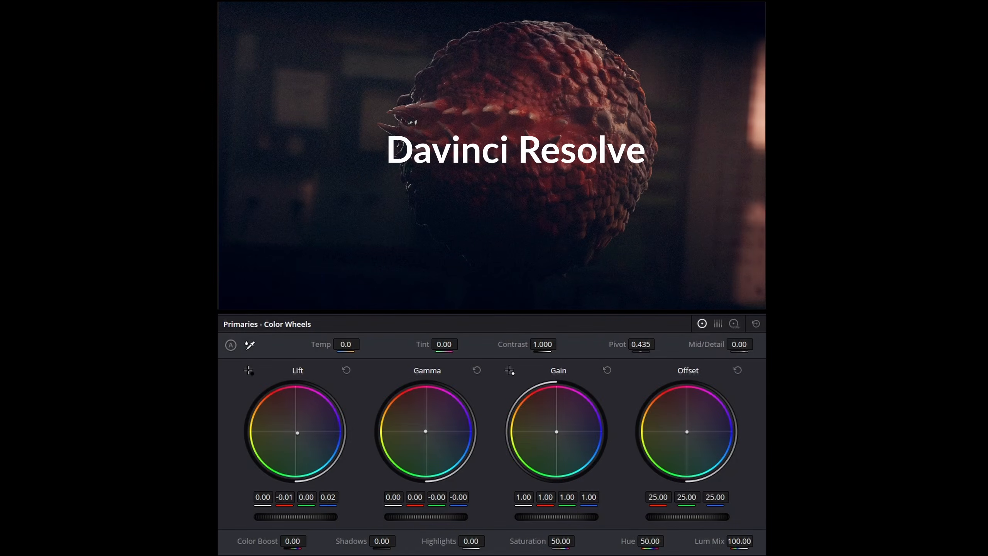
# - Switch to DaVinci Resolve, shift Gamma slightly toward blue, and set Gain to 1.11 with RGB 1.11, 1.13, 0.94
pyautogui.moveTo(423, 431); pyautogui.dragTo(426, 433)
pyautogui.moveTo(556, 431); pyautogui.dragTo(553, 431)
pyautogui.moveTo(553, 519)
pyautogui.mouseDown()
pyautogui.moveTo(571, 519)
pyautogui.moveTo(561, 520)
pyautogui.mouseUp()
pyautogui.moveTo(427, 432); pyautogui.dragTo(427, 431)
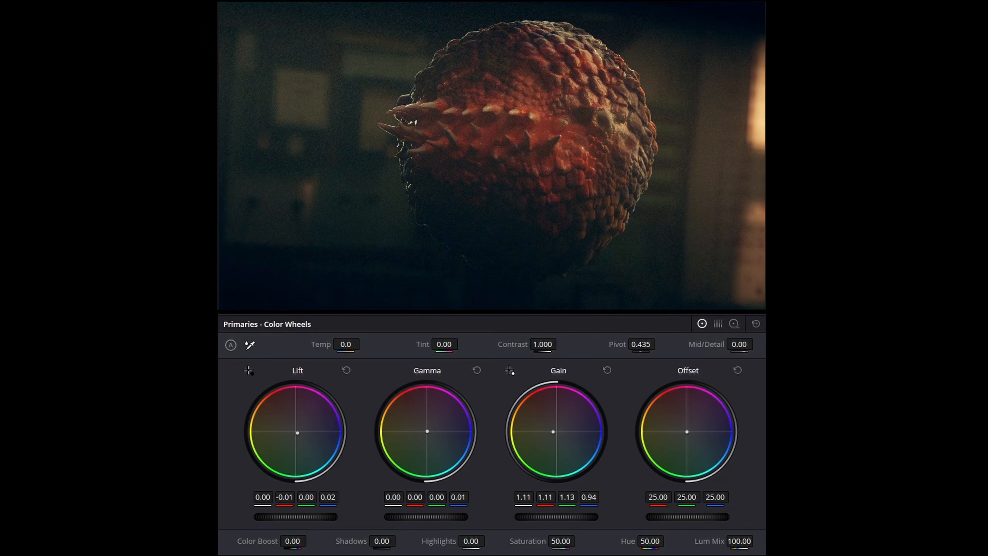
# - Fine-tune the master wheels with Gain at 1.22, Gamma at -0.03, and a raised Lift
pyautogui.moveTo(574, 517); pyautogui.dragTo(584, 517)
pyautogui.moveTo(400, 516); pyautogui.dragTo(390, 516)
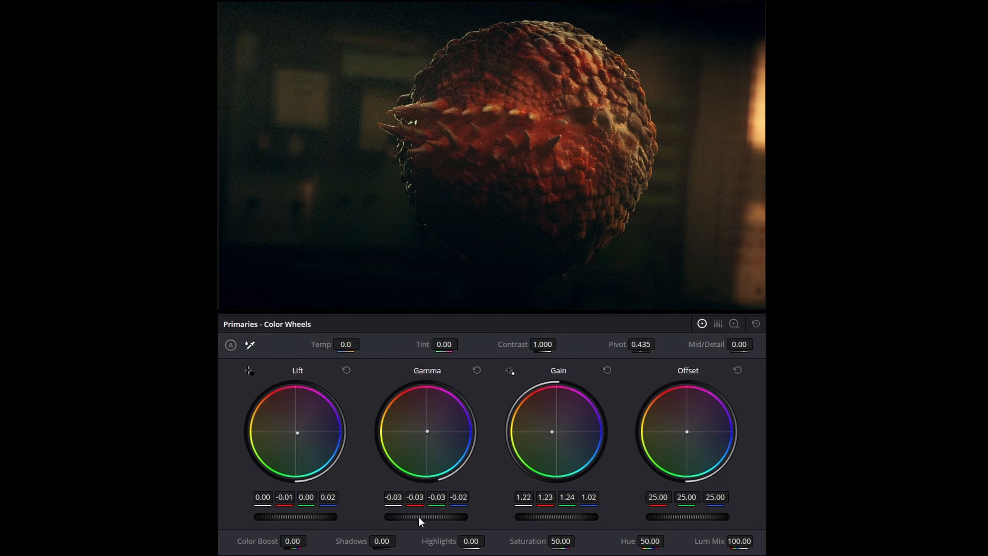
pyautogui.moveTo(284, 516); pyautogui.dragTo(295, 517)
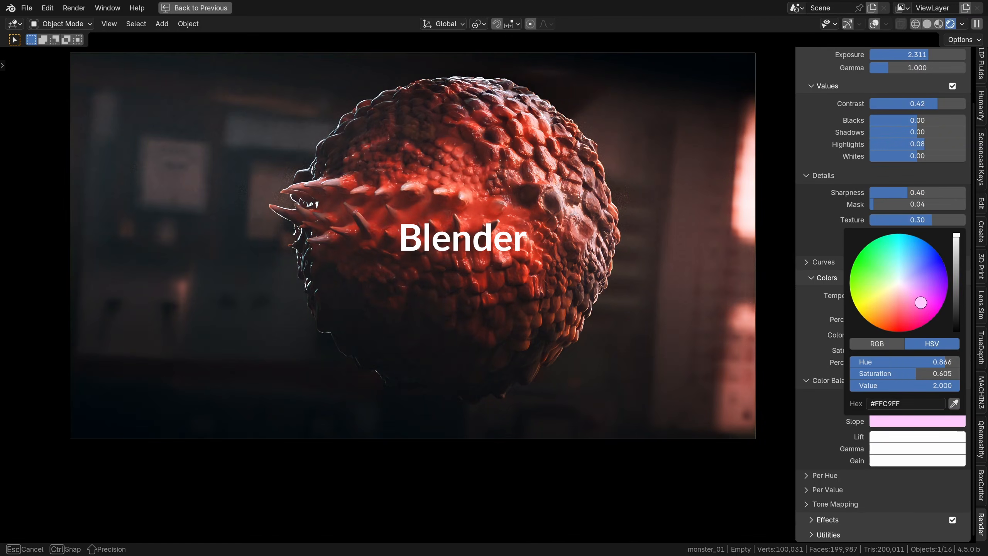
# - Lighten the pink Slope tint and reset the Color Balance Offset, Power and Slope colors to their defaults
pyautogui.moveTo(921, 302); pyautogui.dragTo(925, 292)
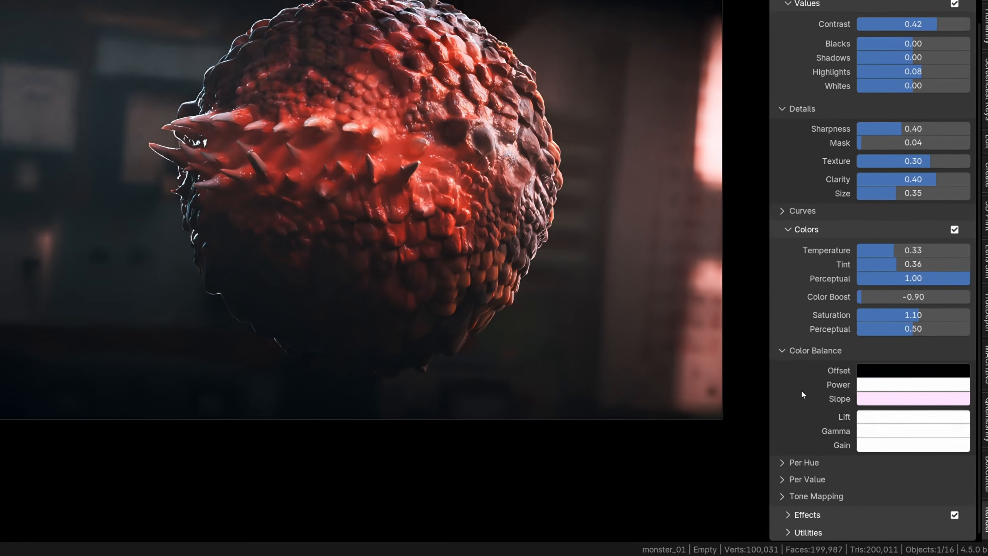
pyautogui.rightClick(894, 396)
pyautogui.click(799, 424)
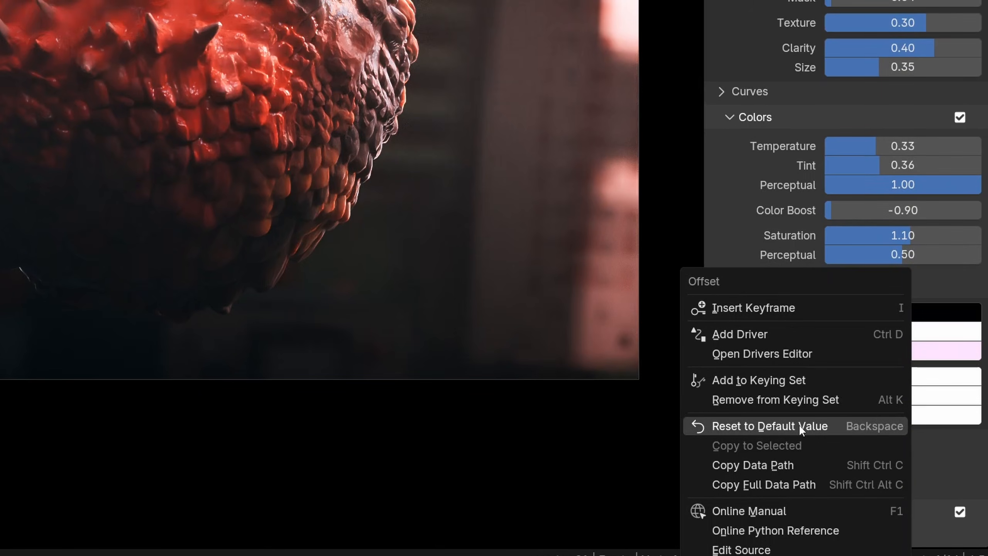
pyautogui.rightClick(870, 354)
pyautogui.click(810, 425)
pyautogui.rightClick(864, 360)
pyautogui.click(822, 422)
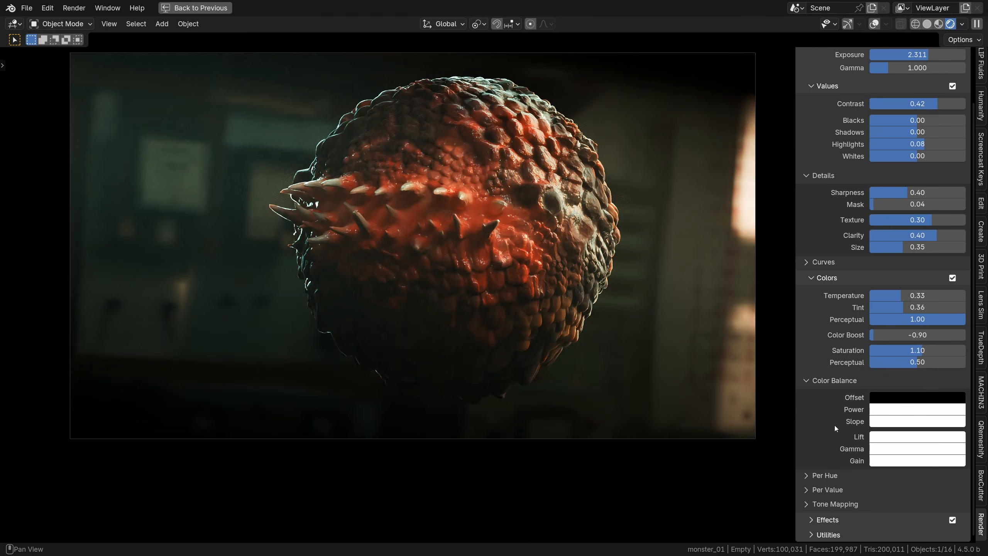
# - Collapse the Color Balance, Details and Values sections and expand the Per Hue controls
pyautogui.click(769, 285)
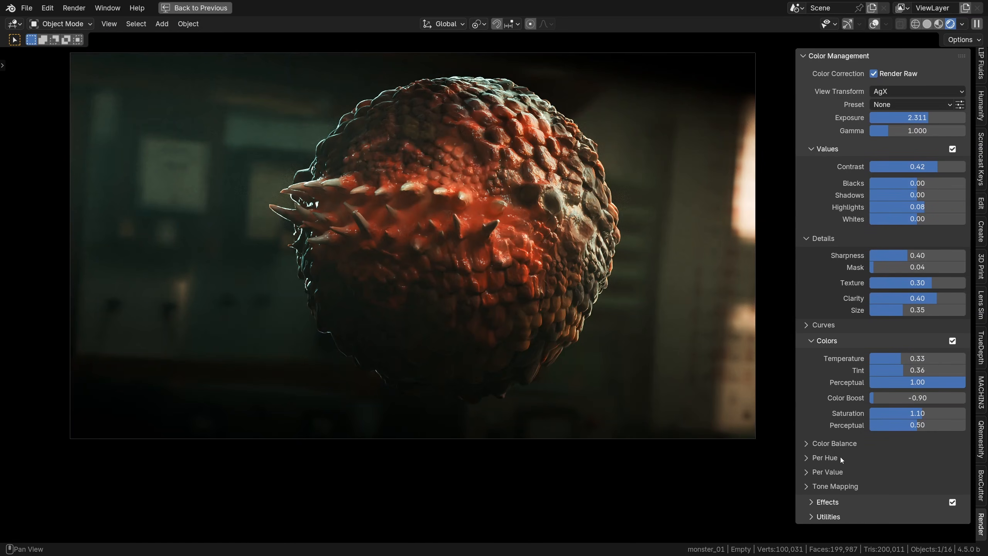
pyautogui.click(826, 458)
pyautogui.scroll(-4, 824, 458)
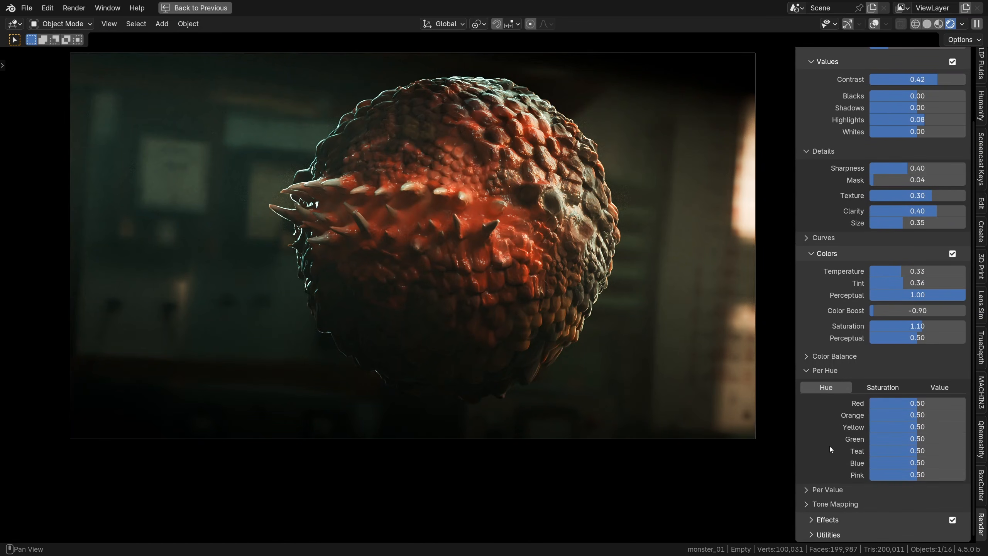
pyautogui.scroll(3, 827, 157)
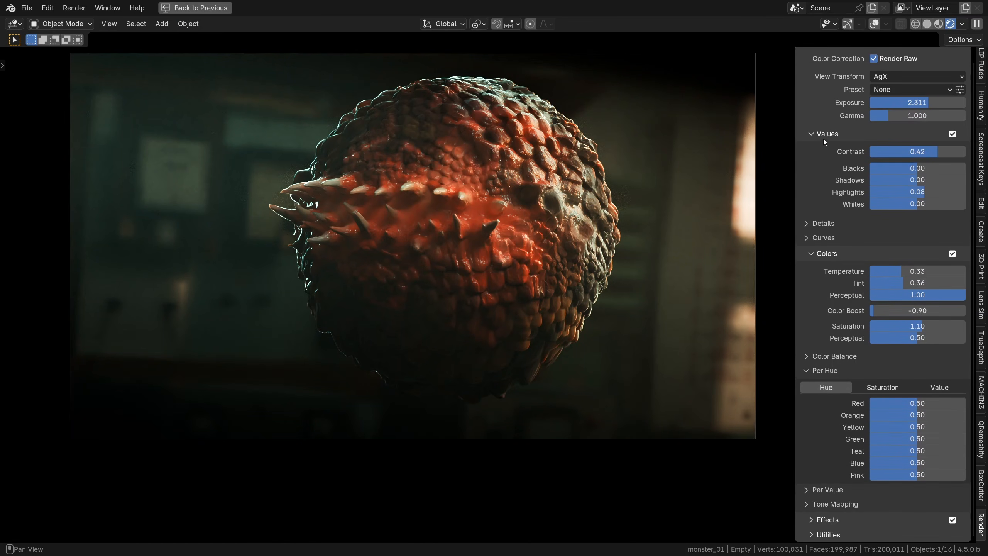
pyautogui.click(826, 144)
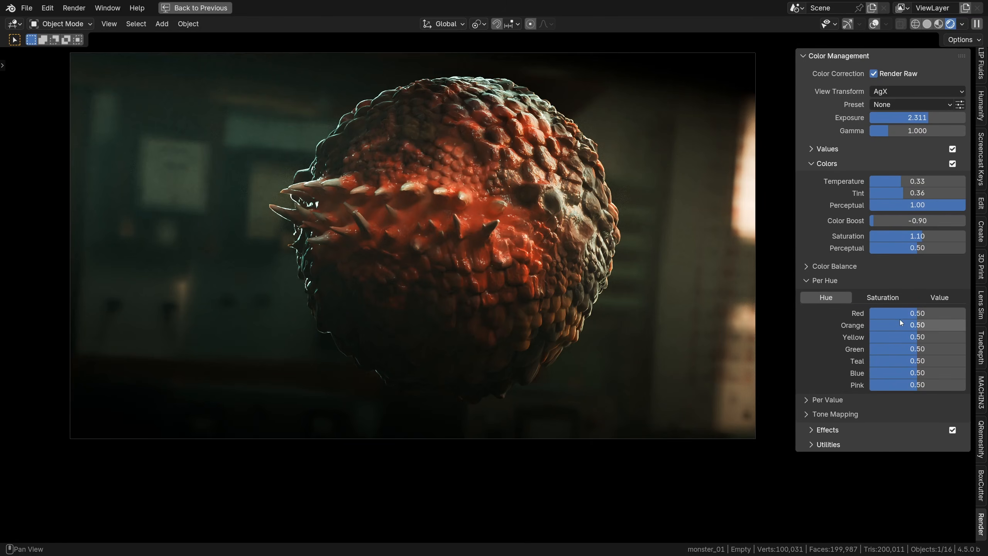
# - Try the Per Hue red adjustments for Hue and Value, ending on the Saturation set
pyautogui.moveTo(873, 313)
pyautogui.mouseDown()
pyautogui.moveTo(830, 313)
pyautogui.moveTo(932, 313)
pyautogui.moveTo(848, 313)
pyautogui.moveTo(906, 313)
pyautogui.moveTo(877, 313)
pyautogui.mouseUp()
pyautogui.click(883, 297)
pyautogui.click(940, 297)
pyautogui.moveTo(957, 313); pyautogui.dragTo(937, 325)
pyautogui.click(885, 297)
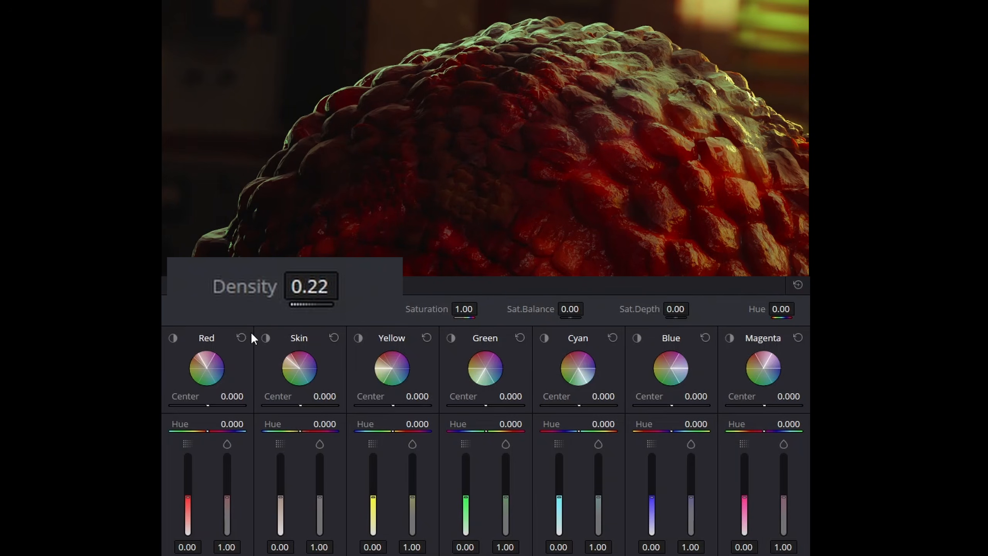
# - Adjust the Red density in DaVinci Resolve, and raise Render Raw's Density on the rose image in Blender
pyautogui.moveTo(187, 480)
pyautogui.mouseDown()
pyautogui.moveTo(188, 514)
pyautogui.moveTo(188, 486)
pyautogui.mouseUp()
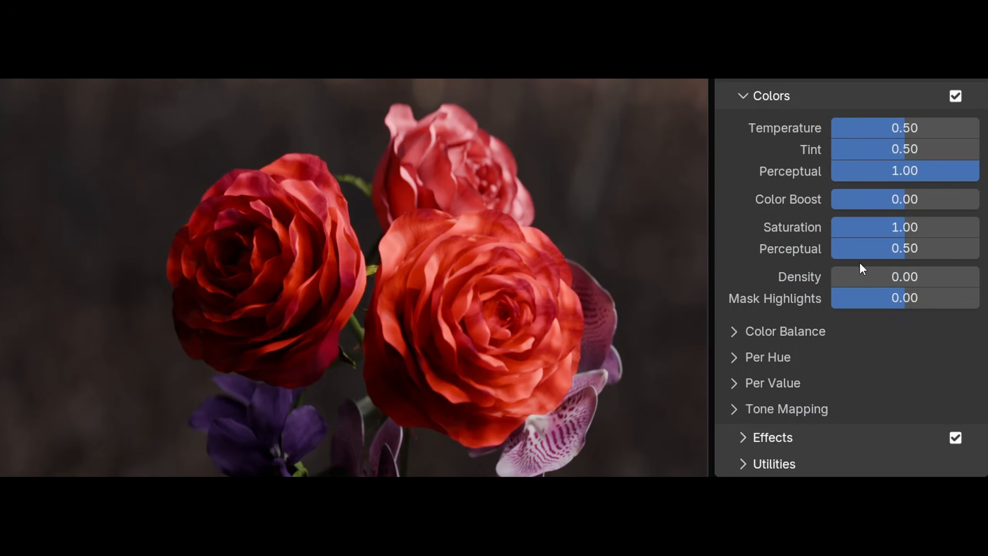
pyautogui.moveTo(897, 266); pyautogui.dragTo(834, 232)
pyautogui.moveTo(834, 276); pyautogui.dragTo(916, 277)
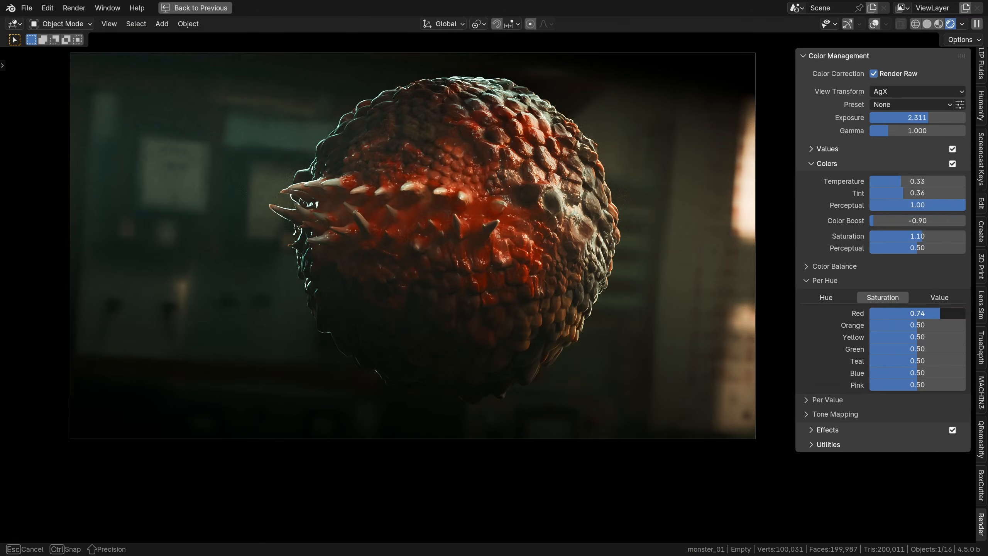
# - Try different Per Hue red Saturation levels and a red Hue of 0.17 on the monster render
pyautogui.moveTo(940, 314); pyautogui.dragTo(899, 313)
pyautogui.click(840, 297)
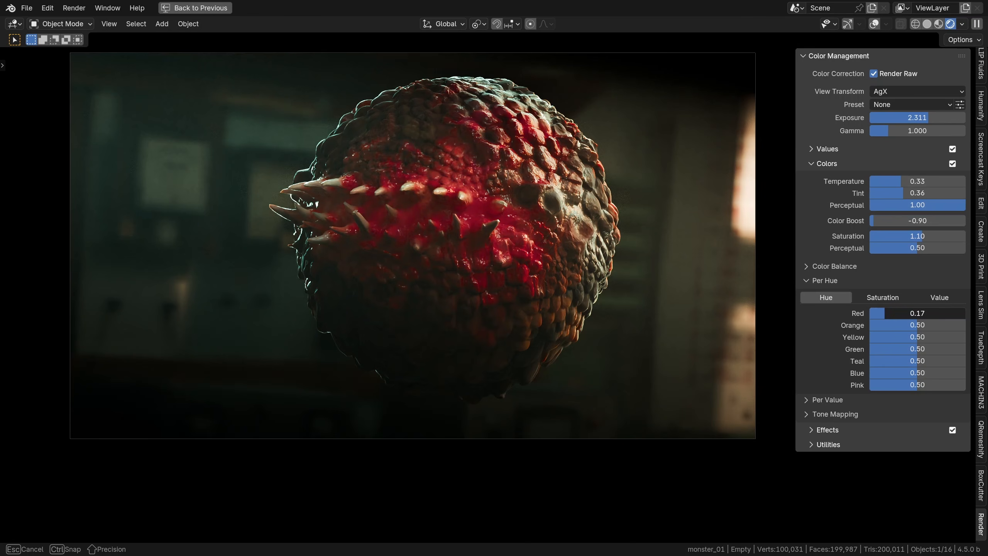
pyautogui.moveTo(886, 313); pyautogui.dragTo(916, 313)
# - Vary the Per Hue red Saturation and Value, settling Saturation at 0.74 and keeping the red Hue around 0.50
pyautogui.click(882, 297)
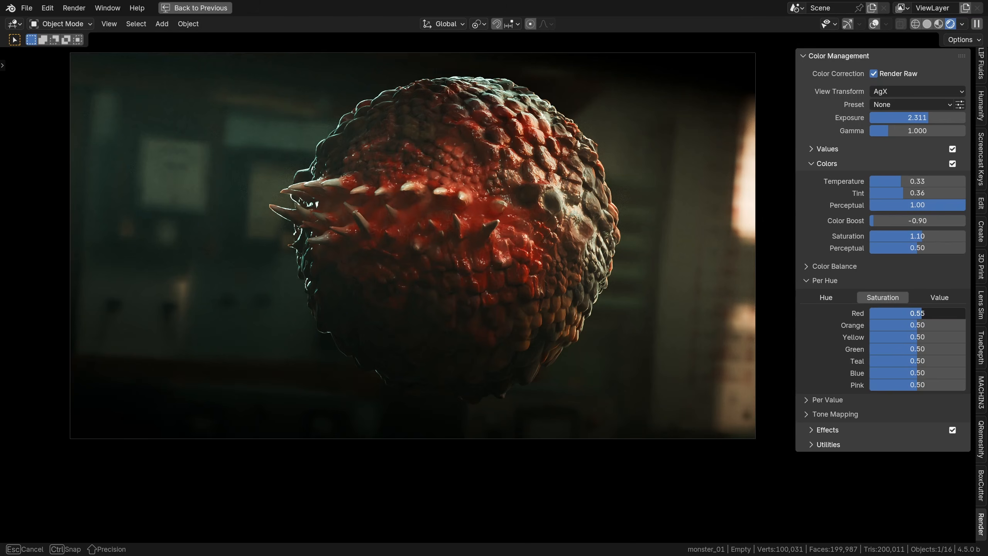
pyautogui.moveTo(928, 313)
pyautogui.mouseDown()
pyautogui.moveTo(903, 313)
pyautogui.moveTo(931, 313)
pyautogui.moveTo(919, 314)
pyautogui.mouseUp()
pyautogui.click(940, 297)
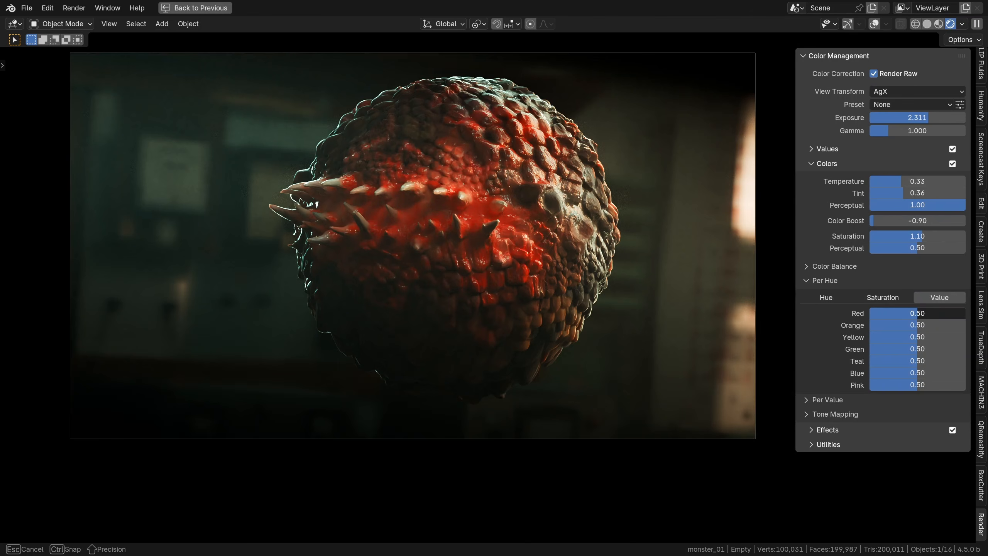
pyautogui.moveTo(936, 314); pyautogui.dragTo(923, 314)
pyautogui.click(891, 297)
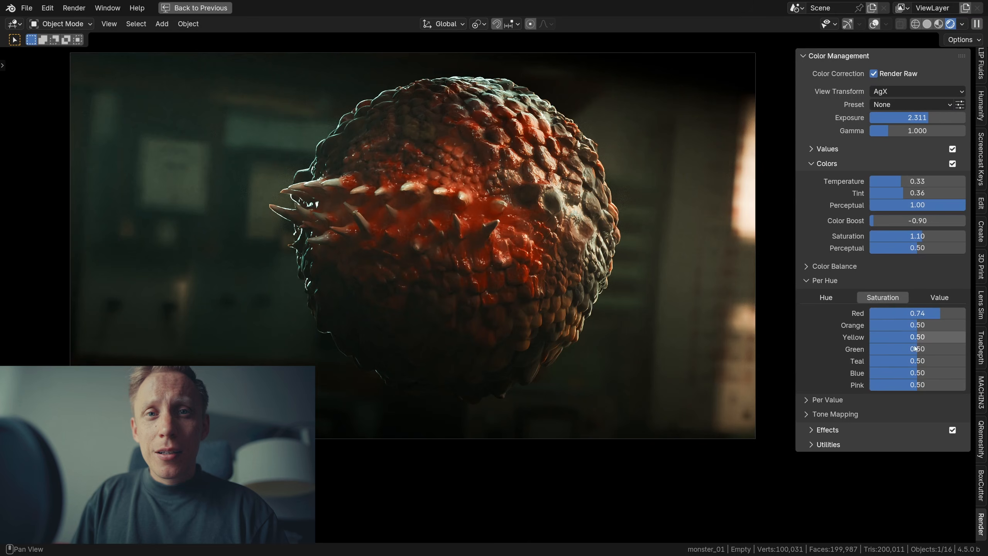
pyautogui.click(827, 297)
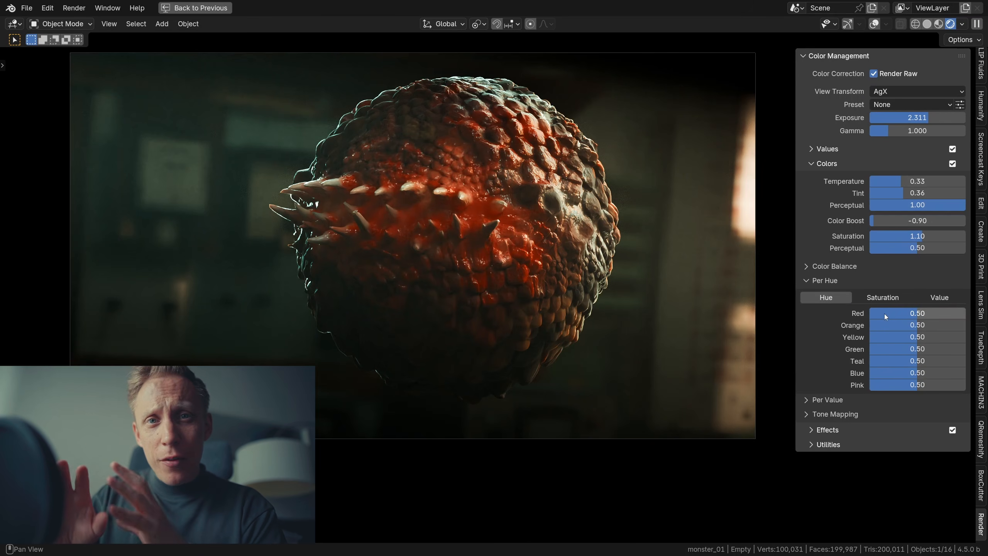
pyautogui.moveTo(917, 313)
pyautogui.mouseDown()
pyautogui.moveTo(881, 313)
pyautogui.moveTo(966, 313)
pyautogui.moveTo(918, 313)
pyautogui.mouseUp()
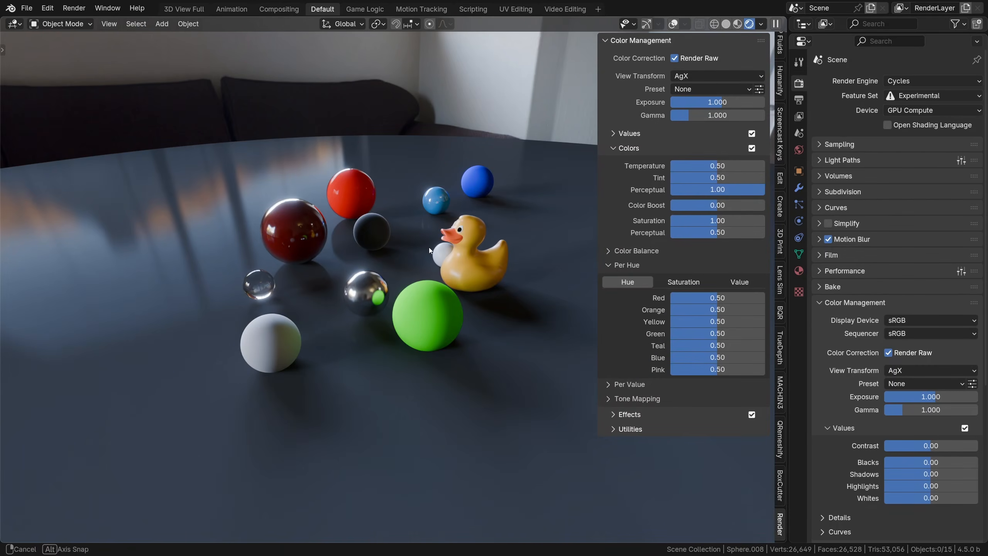
# - In the rubber duck scene, set Per Hue Hue values to Orange 0.78, Yellow 0.04 and Green 0.07, and try shifting Red
pyautogui.moveTo(429, 247); pyautogui.dragTo(420, 247, button='middle')
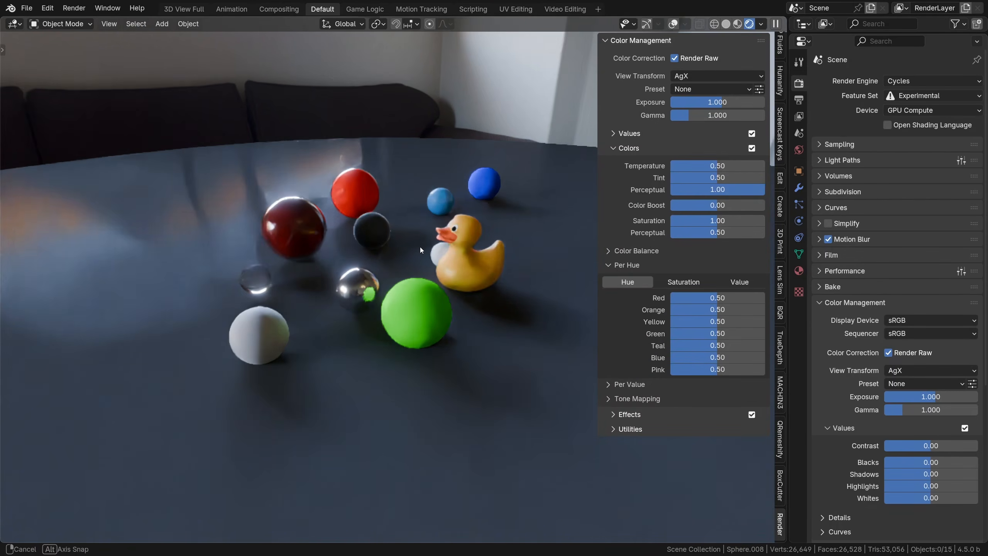
pyautogui.moveTo(718, 321); pyautogui.dragTo(677, 321)
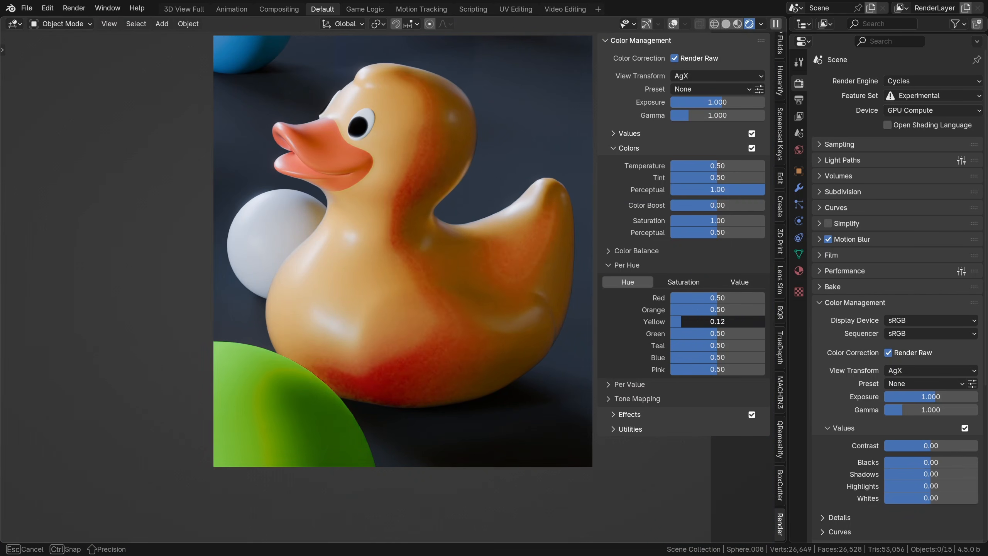
pyautogui.click(684, 282)
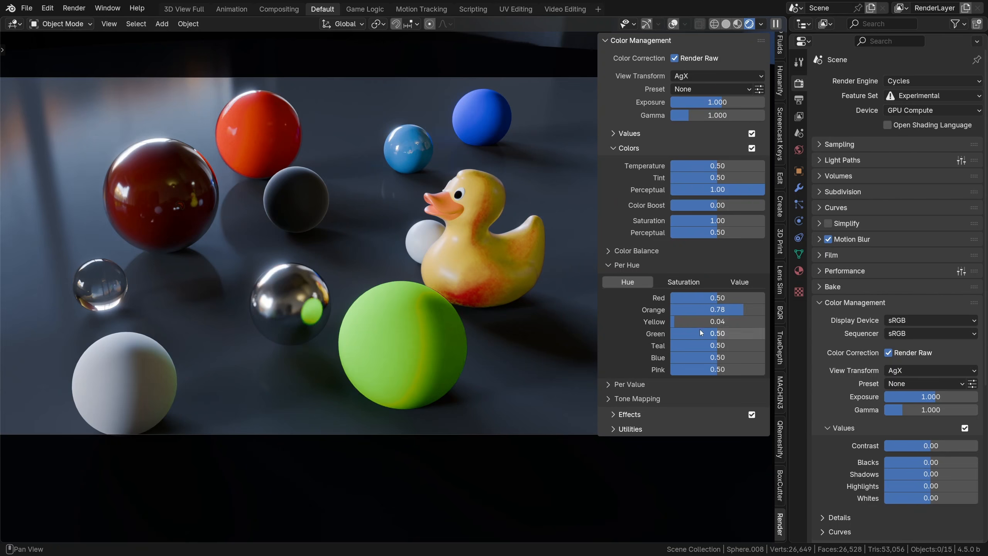
pyautogui.moveTo(718, 333); pyautogui.dragTo(676, 334)
pyautogui.moveTo(717, 297); pyautogui.dragTo(742, 297)
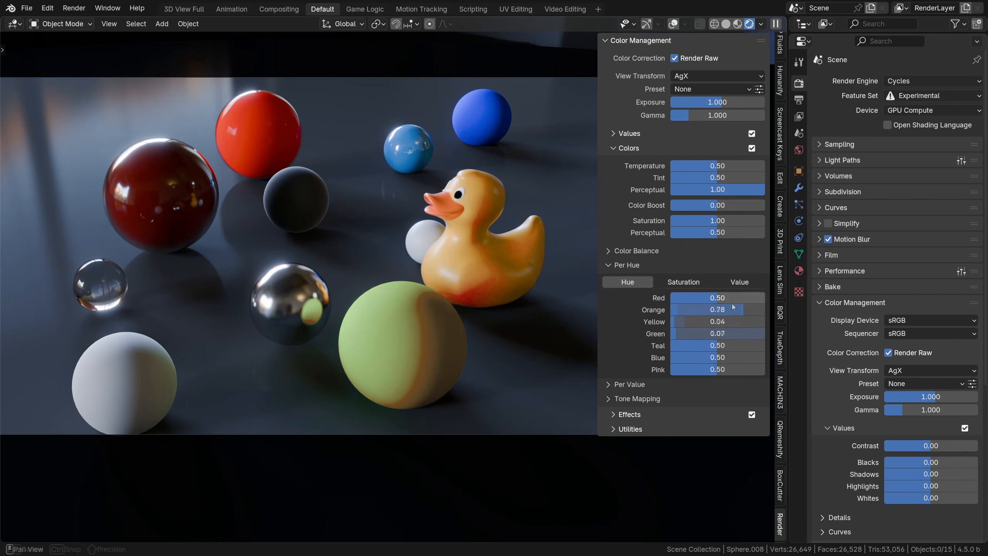
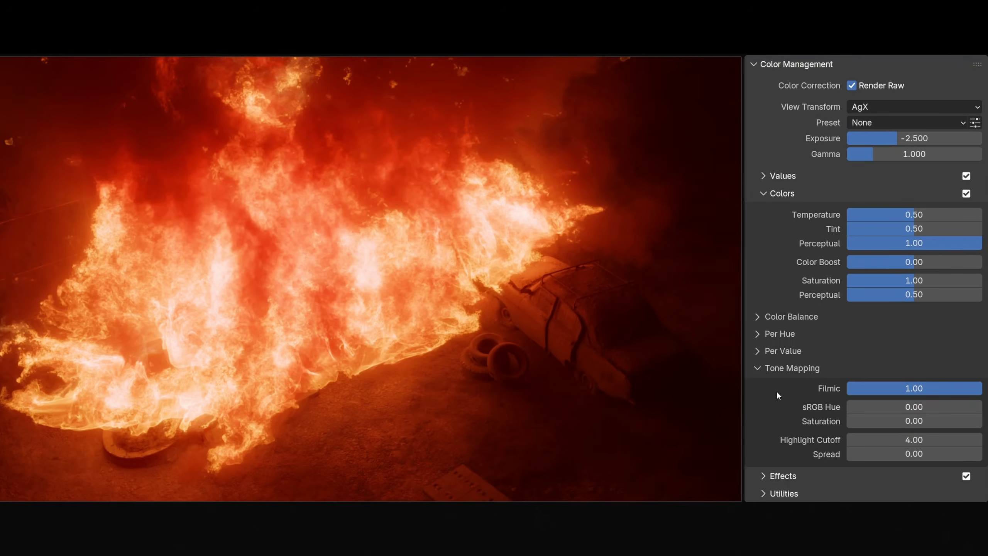
# - Try a Tone Mapping Filmic value of 0.50 on the fire render and restore it to 1.00
pyautogui.moveTo(859, 391); pyautogui.dragTo(792, 391)
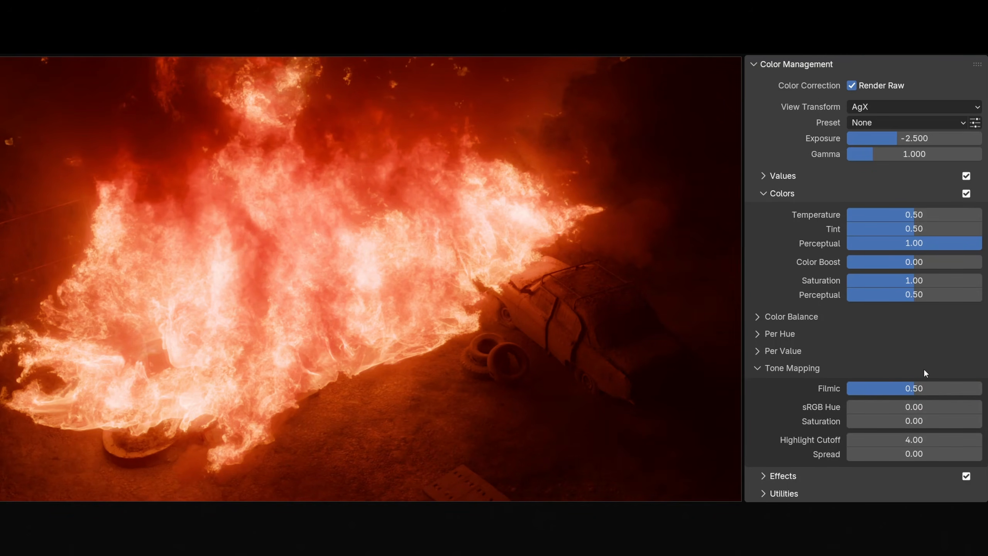
pyautogui.moveTo(914, 388); pyautogui.dragTo(981, 388)
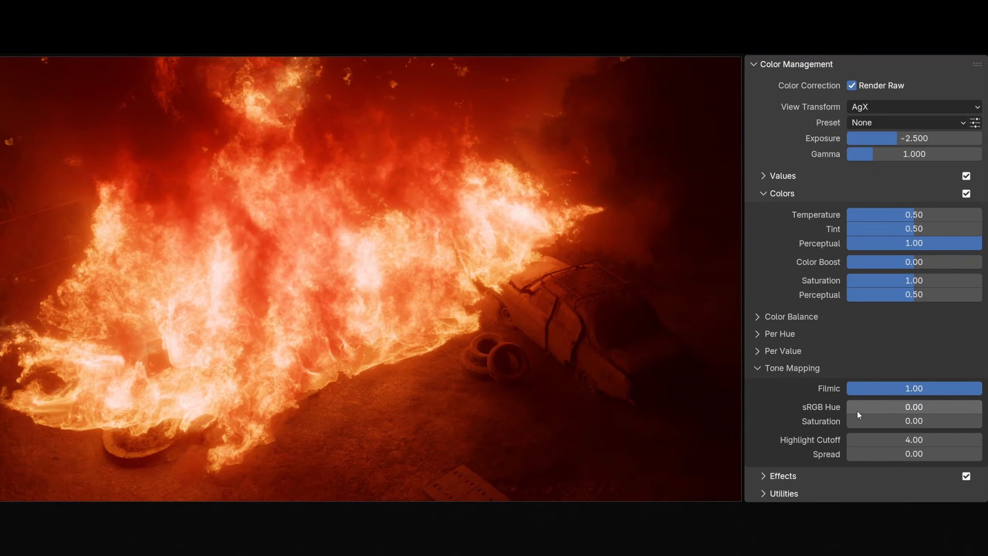
# - Try the Tone Mapping sRGB Hue and Saturation at 1.00 one at a time, returning each to 0.00
pyautogui.moveTo(882, 408); pyautogui.dragTo(982, 408)
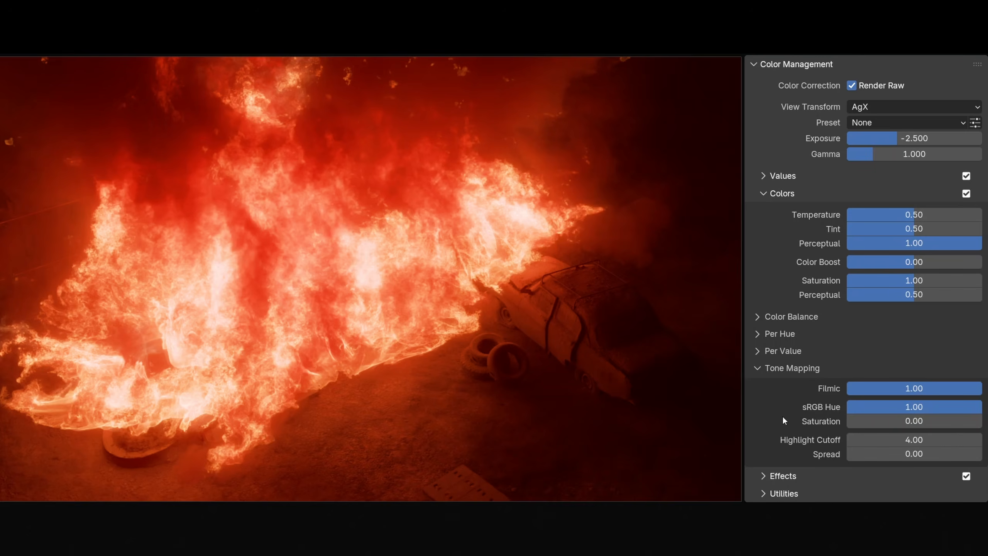
pyautogui.moveTo(982, 408); pyautogui.dragTo(821, 411)
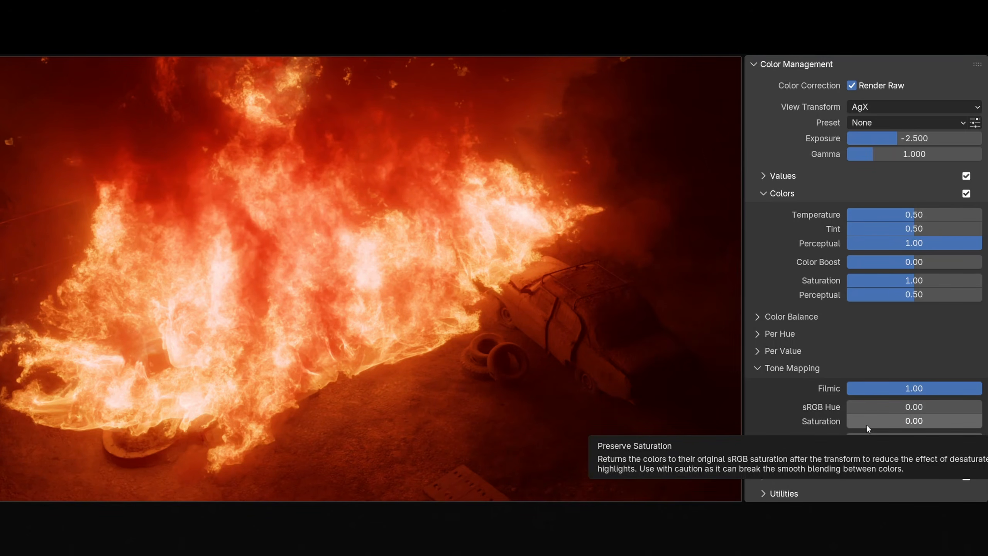
pyautogui.moveTo(866, 424); pyautogui.dragTo(982, 422)
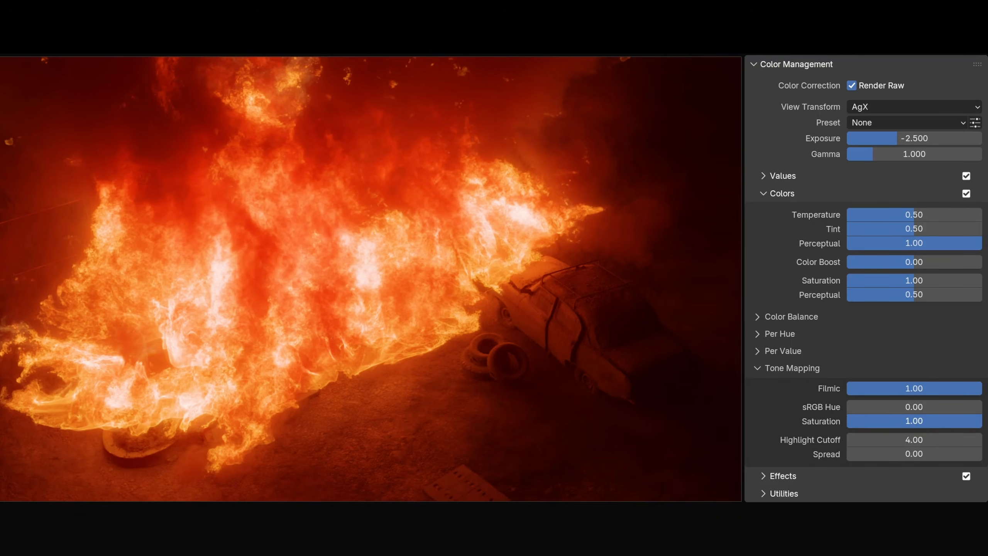
pyautogui.moveTo(982, 421); pyautogui.dragTo(848, 421)
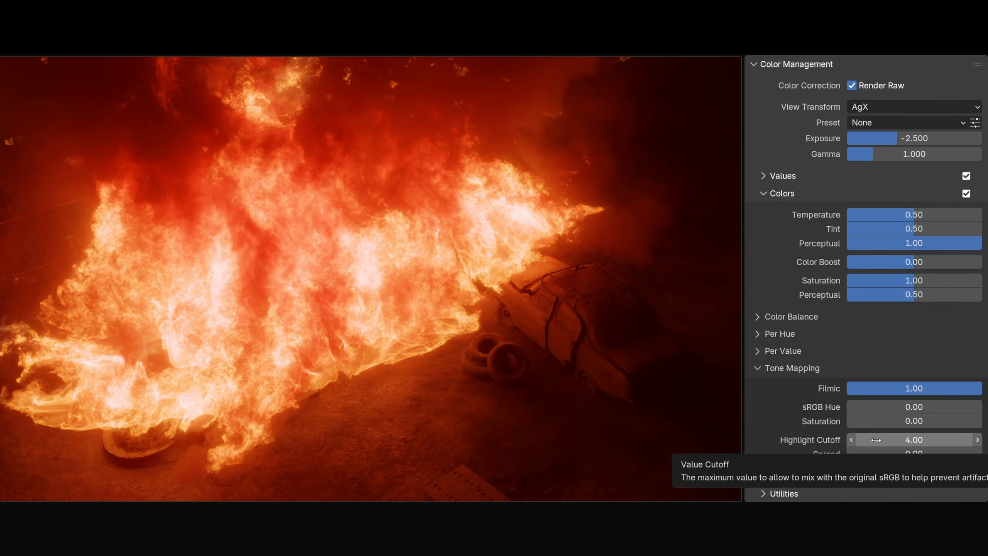
# - Test Tone Mapping Highlight Cutoff at 0.16, 20.89 and 6.70, reset it to default, and try the Spread setting
pyautogui.moveTo(878, 440); pyautogui.dragTo(841, 440)
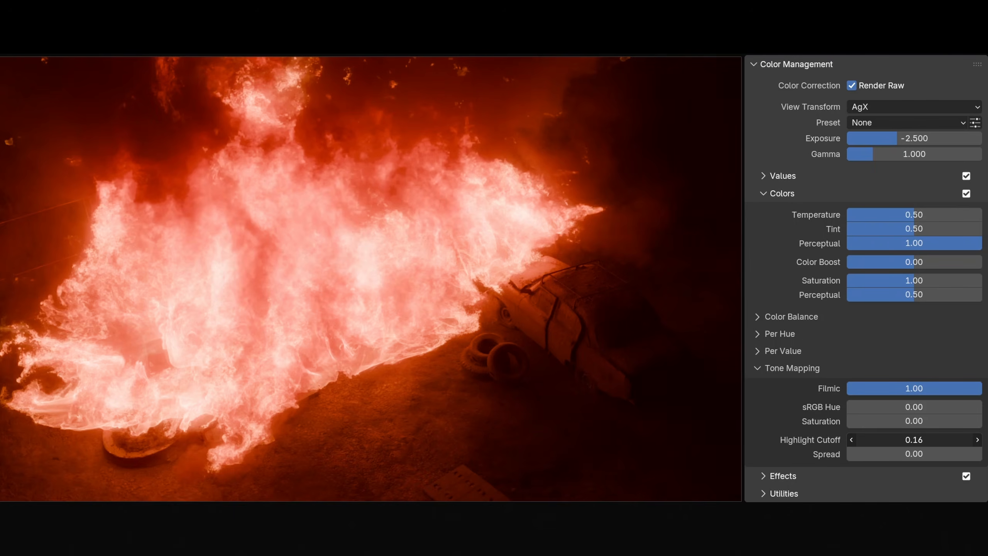
pyautogui.moveTo(841, 440); pyautogui.dragTo(979, 440)
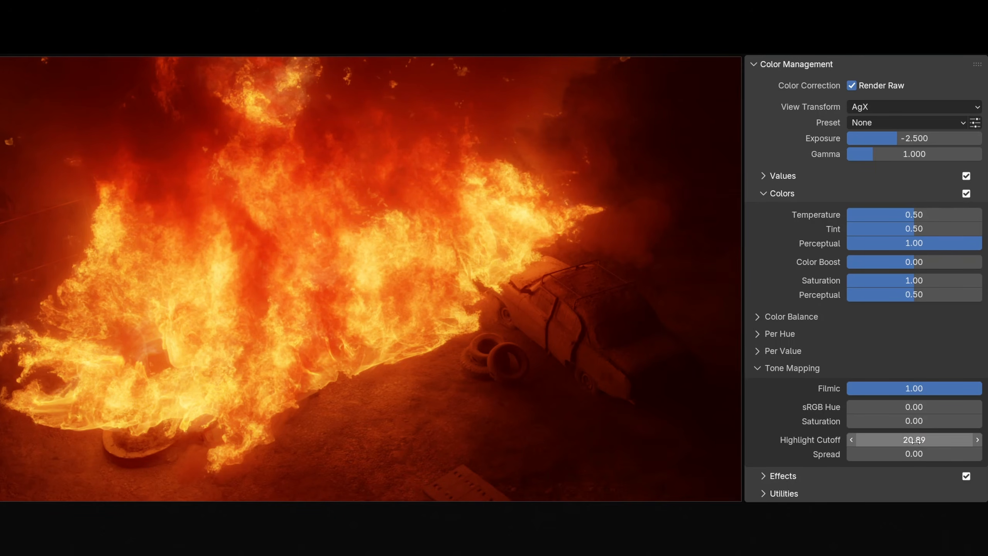
pyautogui.moveTo(879, 439); pyautogui.dragTo(856, 440)
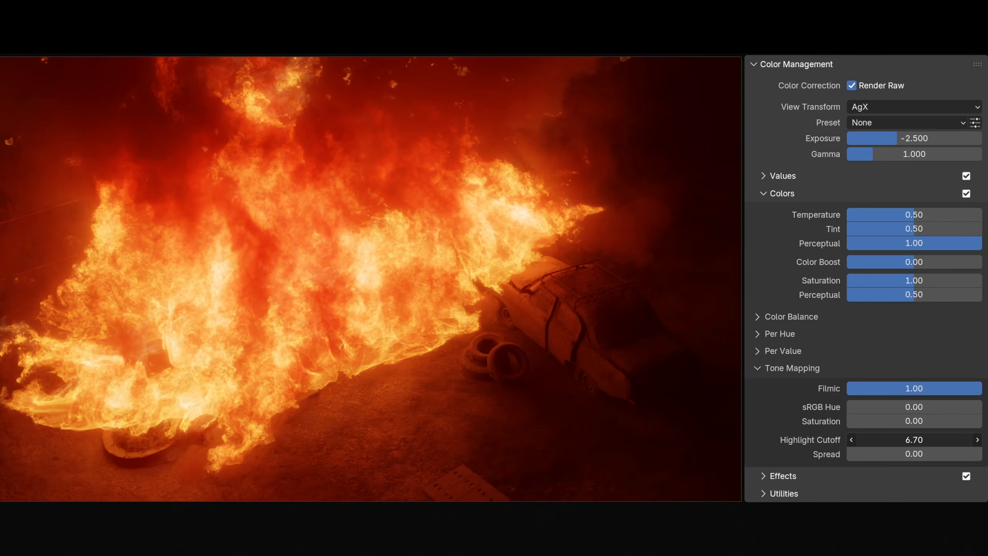
pyautogui.rightClick(909, 441)
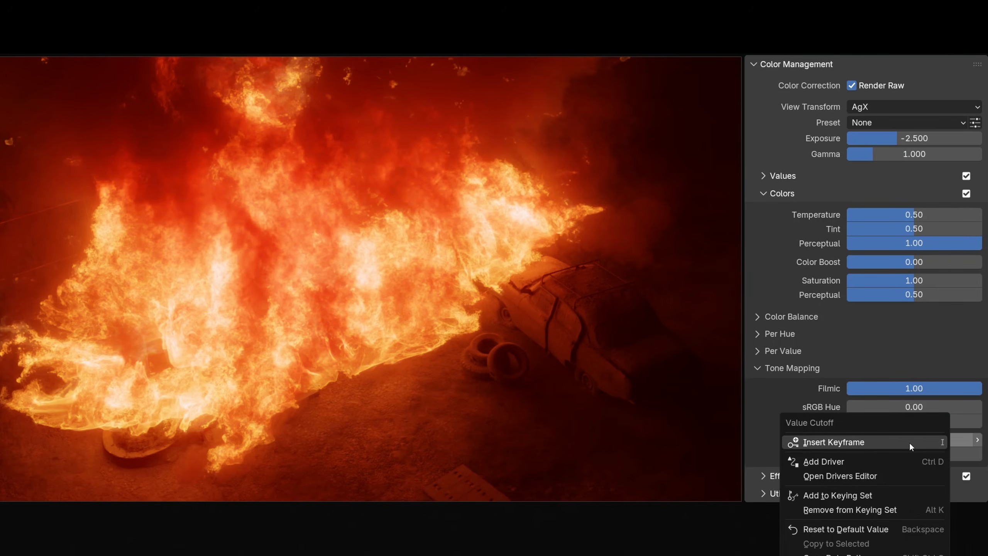
pyautogui.click(866, 531)
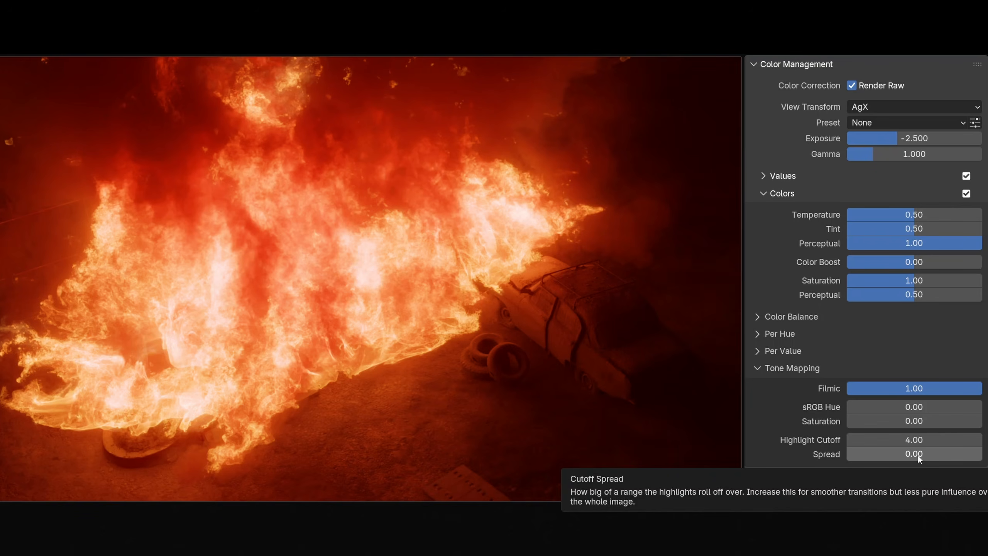
pyautogui.moveTo(919, 456); pyautogui.dragTo(847, 454)
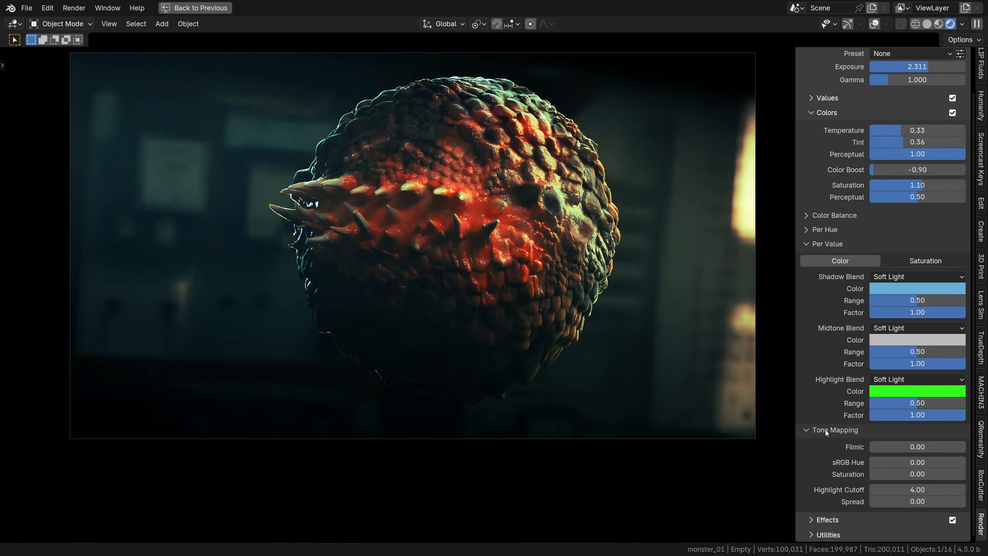
# - Collapse Tone Mapping on the monster render, expand Effects, and raise Dispersion to 0.97
pyautogui.click(825, 430)
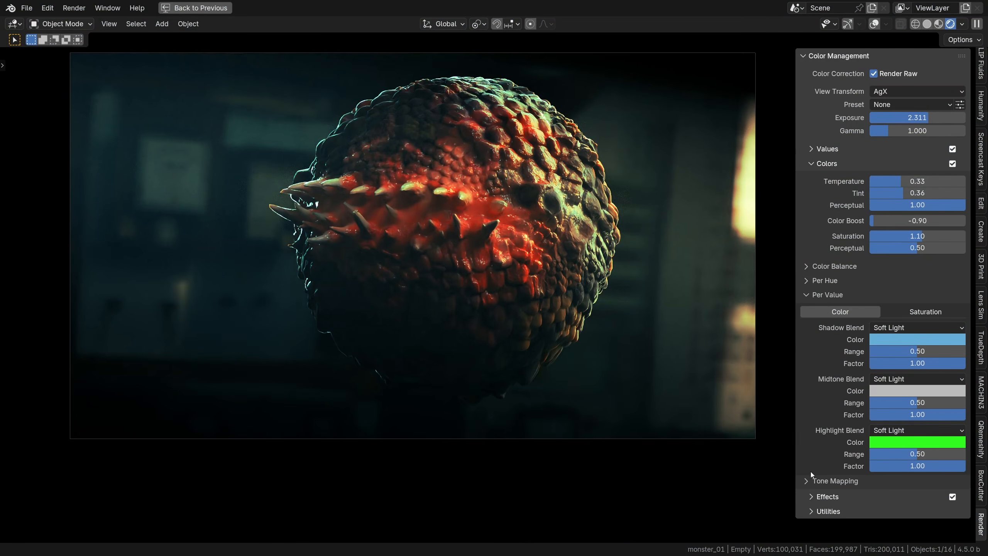
pyautogui.click(821, 497)
pyautogui.scroll(-3, 840, 474)
pyautogui.moveTo(895, 460); pyautogui.dragTo(928, 472)
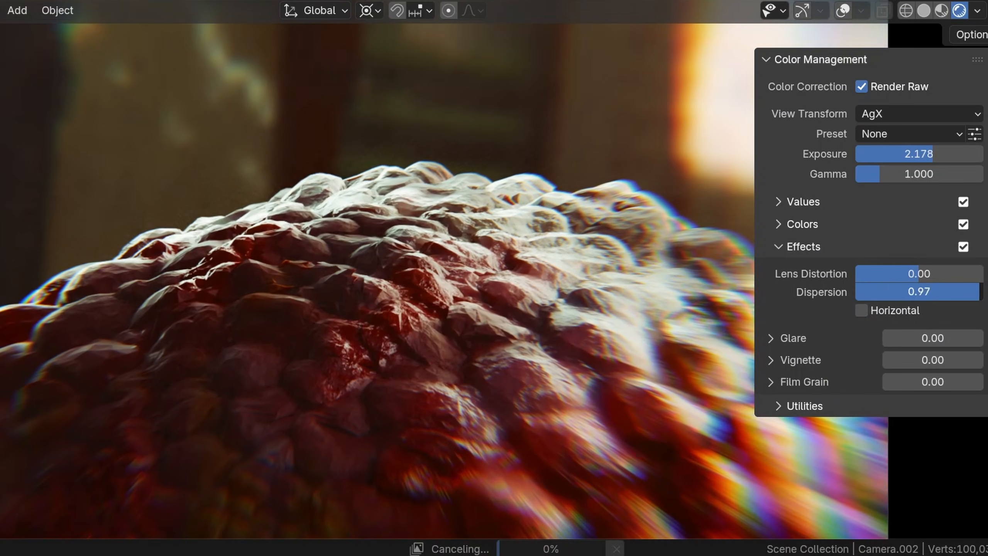
# - Return Dispersion to 0.00, enable its Horizontal option, and raise Dispersion again
pyautogui.moveTo(979, 291); pyautogui.dragTo(861, 309)
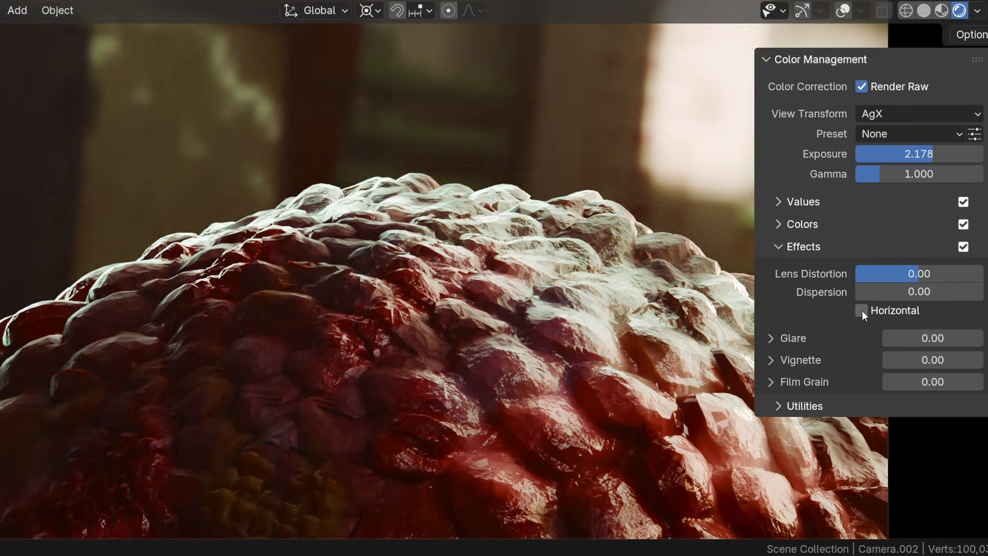
pyautogui.click(861, 311)
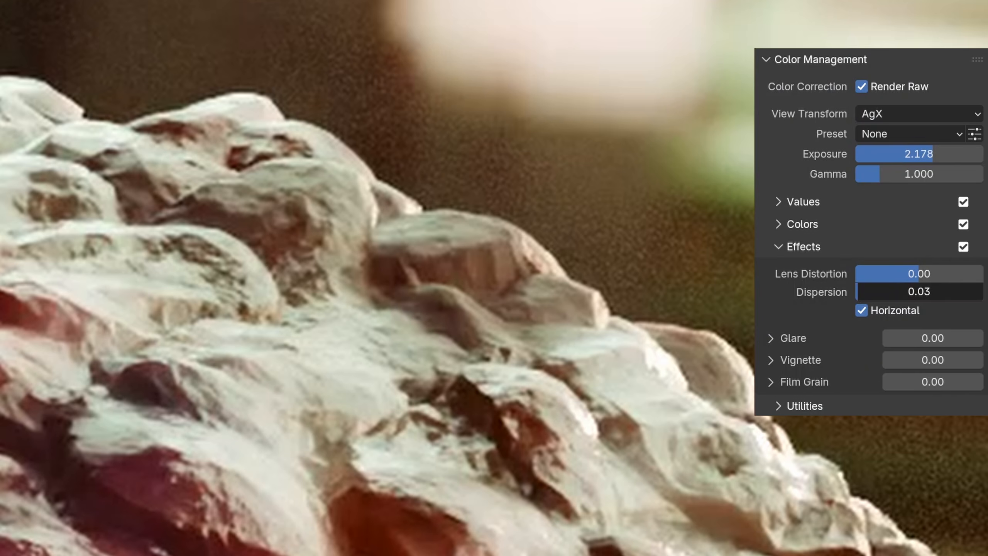
pyautogui.moveTo(860, 292); pyautogui.dragTo(983, 291)
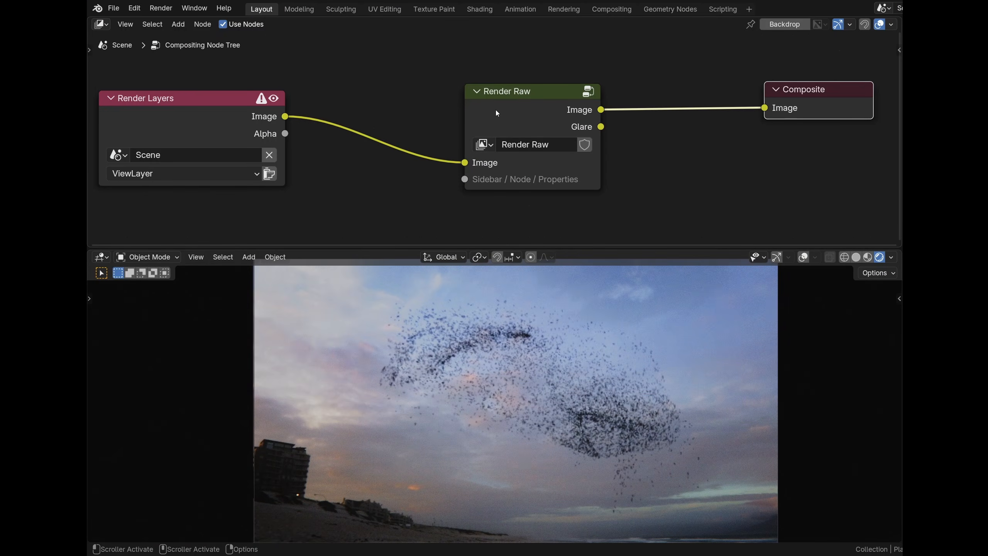
# - In the Compositor, insert a Horizontal Lens Distortion node between Render Raw and Composite and set its Dispersion to 0.229
pyautogui.click(102, 25)
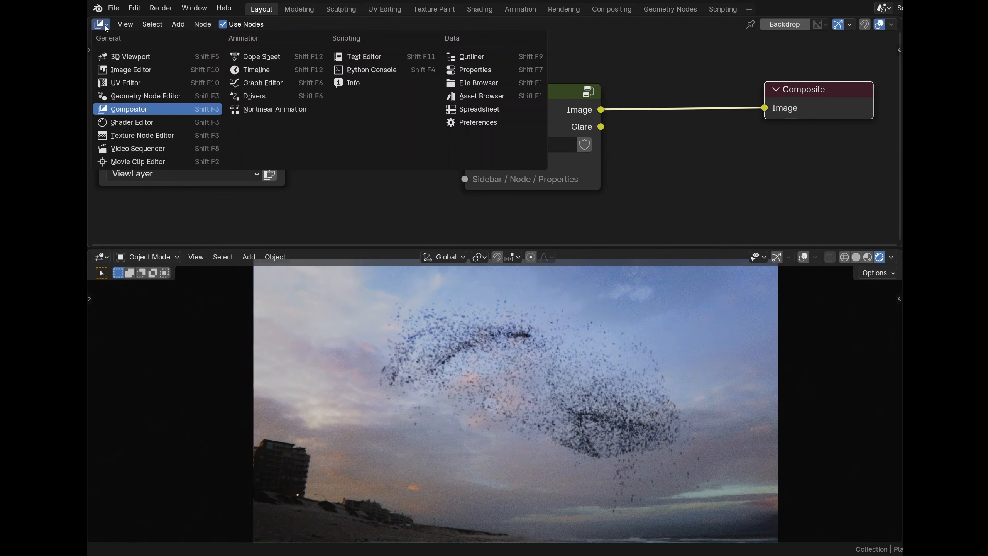
pyautogui.click(133, 111)
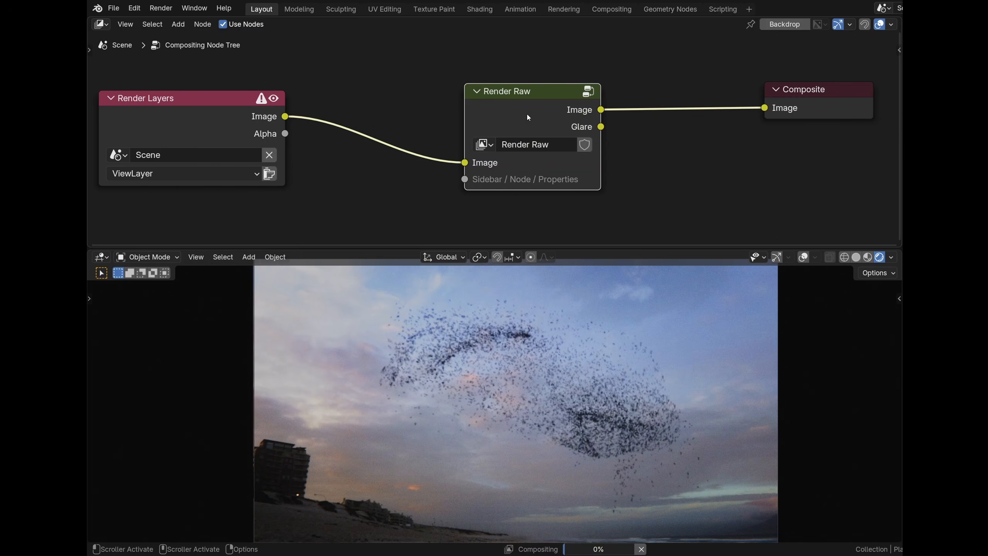
pyautogui.hotkey('shift', 'a')
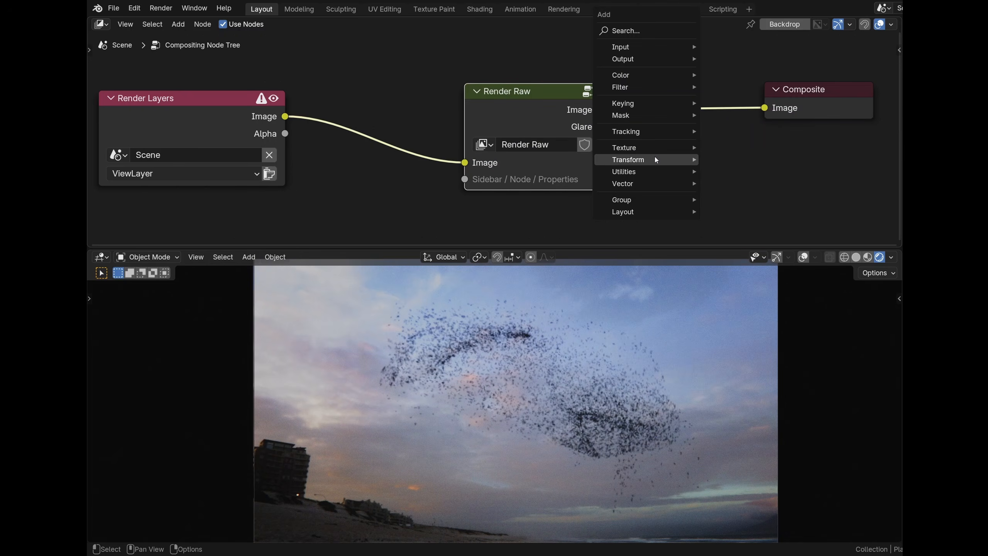
pyautogui.moveTo(655, 159)
pyautogui.click(754, 280)
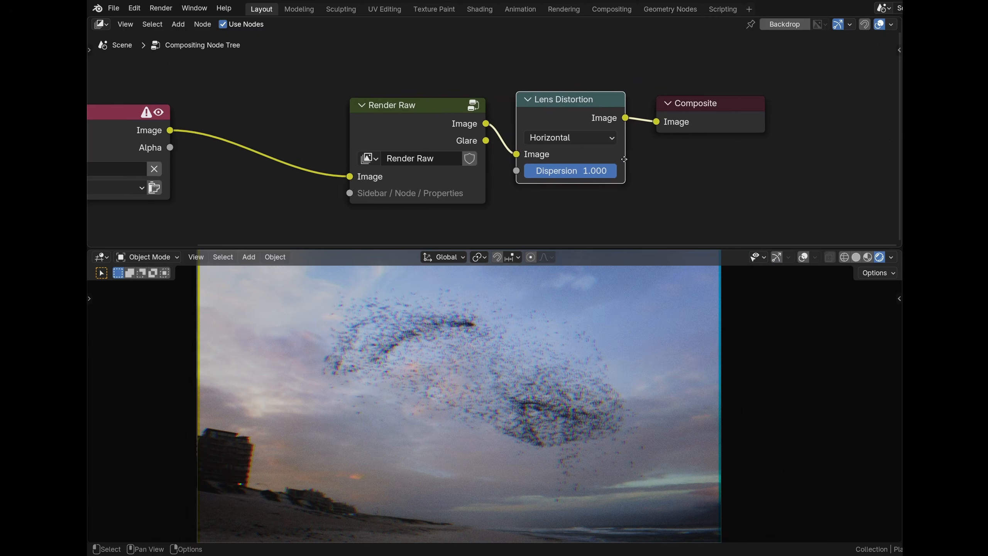
pyautogui.moveTo(714, 137); pyautogui.dragTo(582, 138, button='middle')
pyautogui.moveTo(582, 137); pyautogui.dragTo(695, 138)
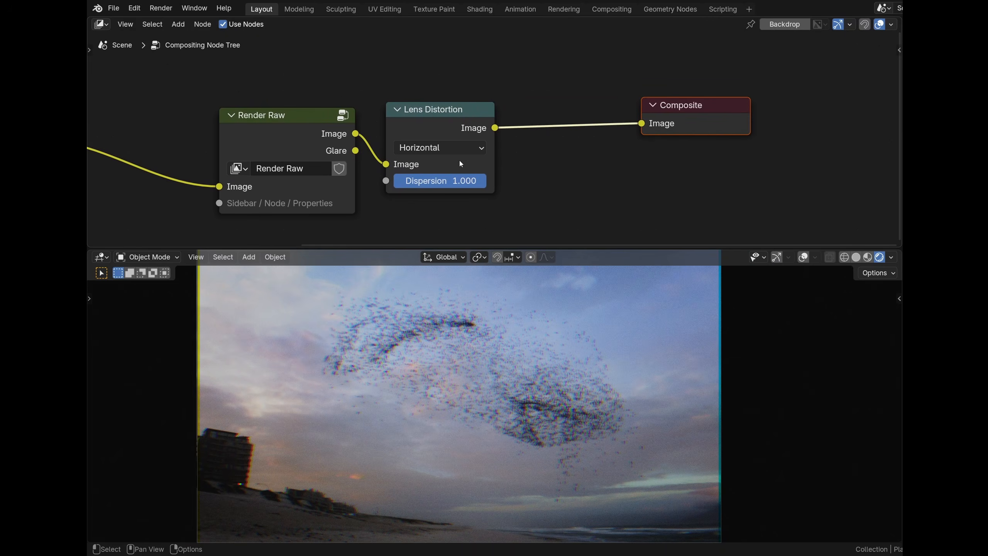
pyautogui.moveTo(463, 181); pyautogui.dragTo(393, 180)
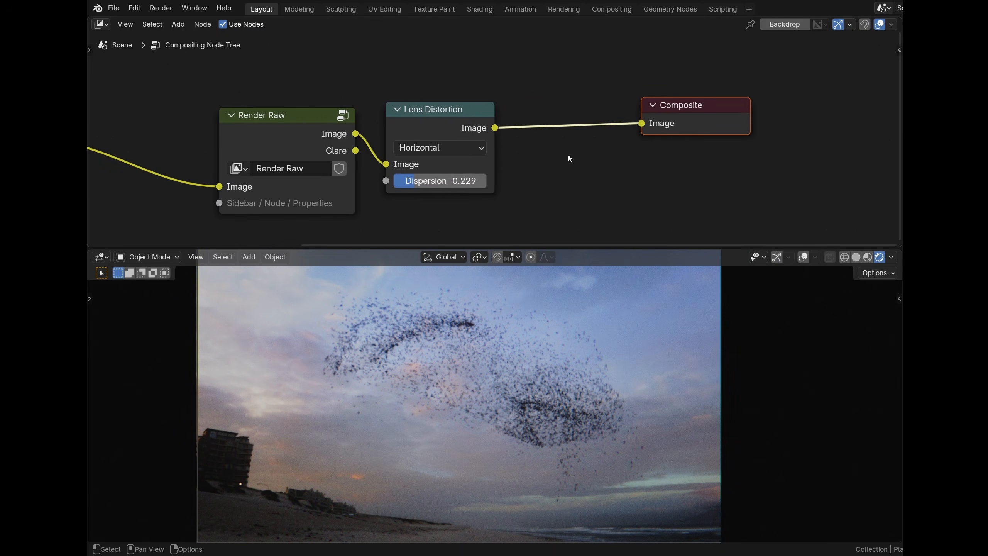
# - Insert a Hue/Saturation/Value node between Lens Distortion and Composite and lower its Saturation
pyautogui.hotkey('shift', 'a')
pyautogui.moveTo(536, 76)
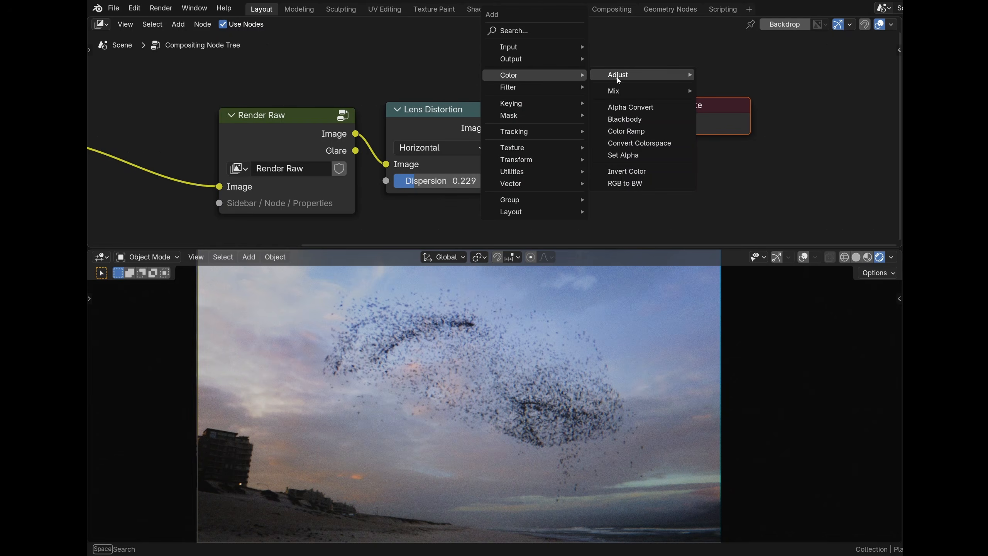
pyautogui.moveTo(623, 79)
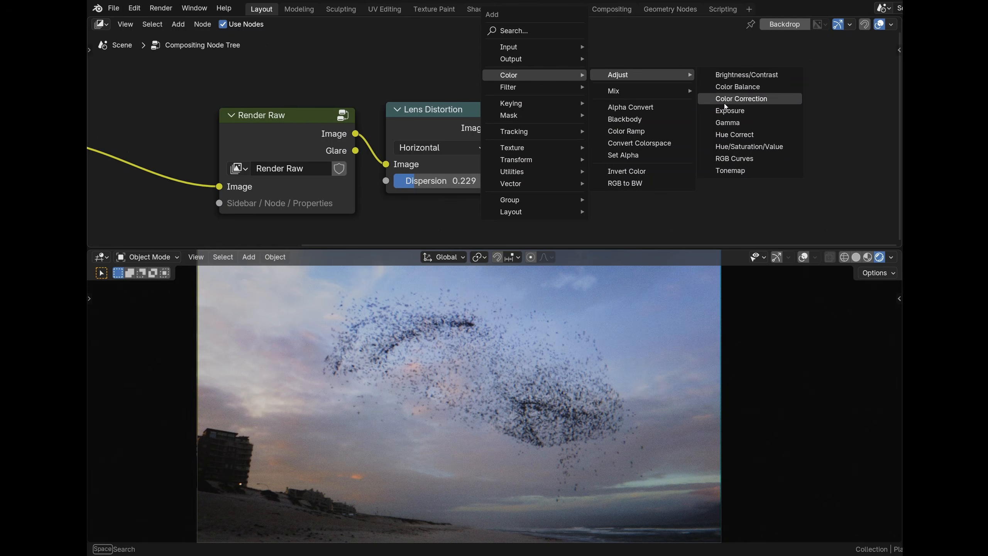
pyautogui.click(749, 147)
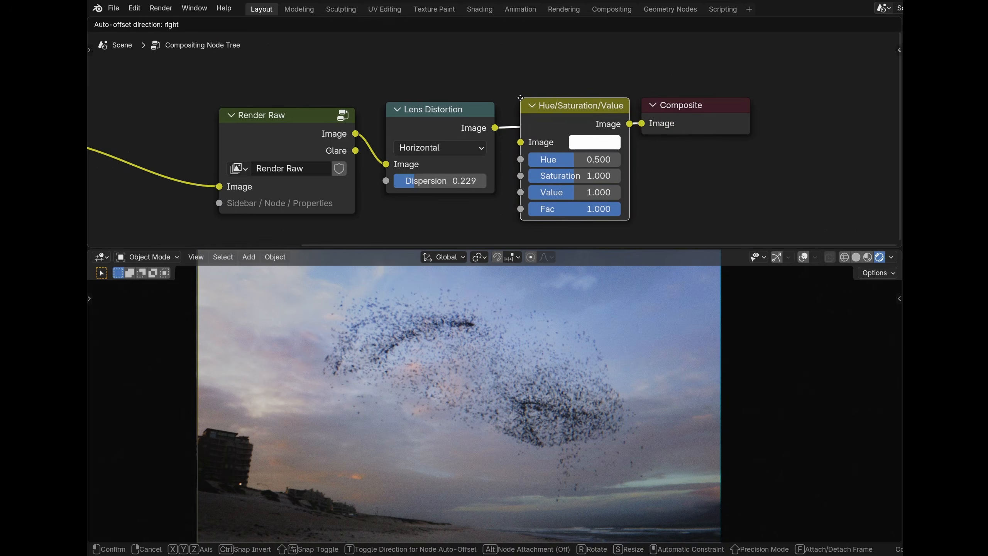
pyautogui.click(510, 96)
pyautogui.moveTo(584, 176); pyautogui.dragTo(531, 176)
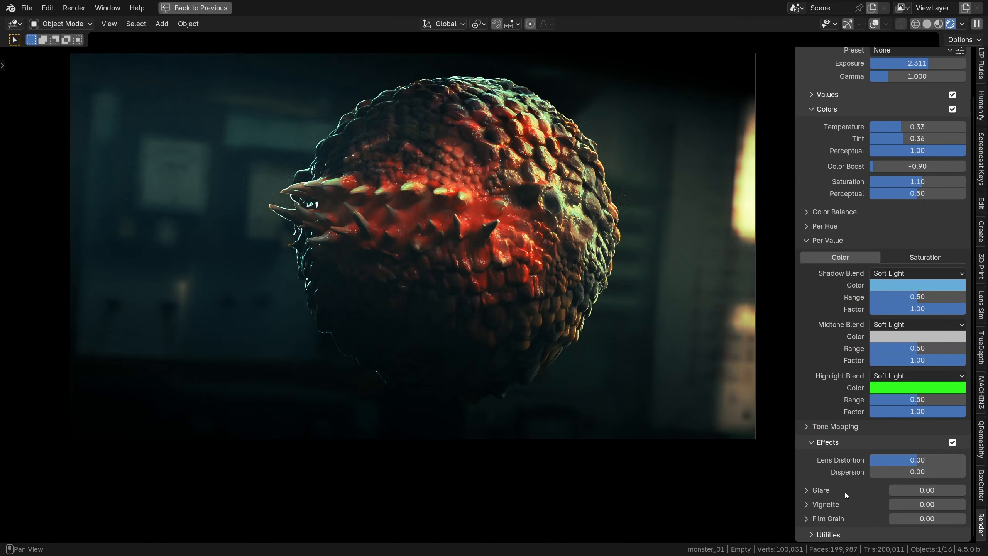
# - Enable Glare on the monster render, expand its settings, and set Strength to 0.50 and Threshold to 0.43
pyautogui.moveTo(895, 490); pyautogui.dragTo(963, 490)
pyautogui.click(807, 490)
pyautogui.scroll(-5, 837, 448)
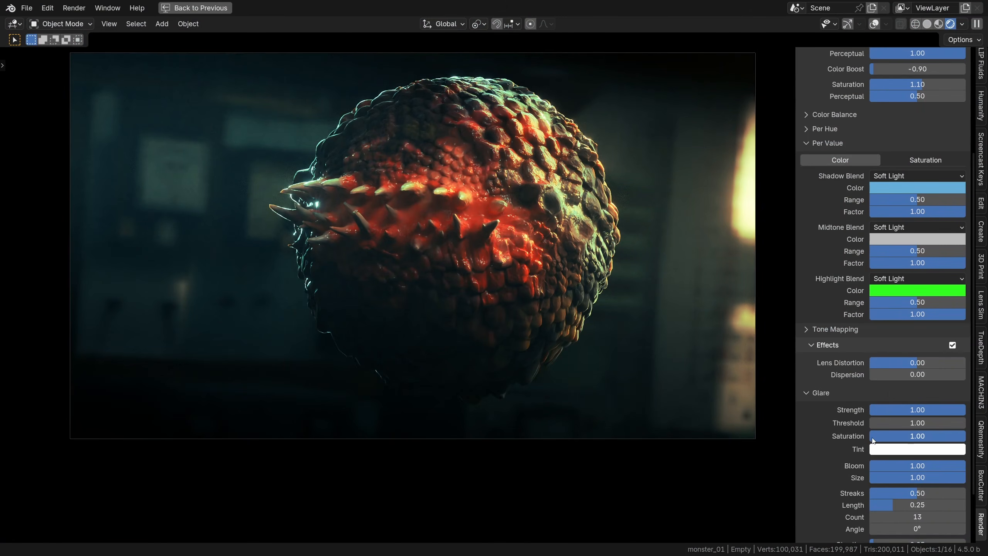
pyautogui.moveTo(917, 423); pyautogui.dragTo(867, 410)
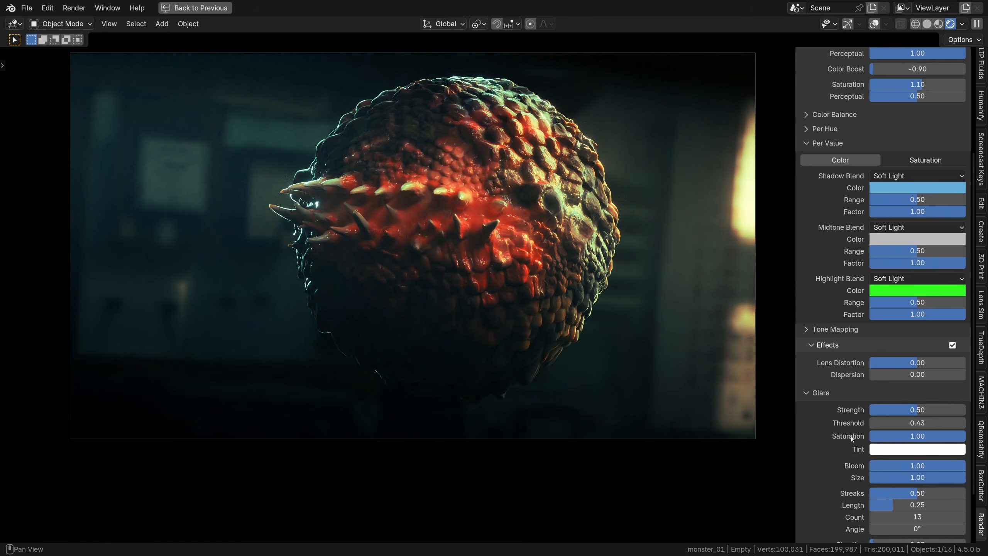
# - Test the Glare Bloom, leaving it at 1.00, and set Streaks to 0.00
pyautogui.scroll(-3, 855, 436)
pyautogui.moveTo(941, 419); pyautogui.dragTo(966, 419)
pyautogui.moveTo(872, 444)
pyautogui.mouseDown()
pyautogui.moveTo(944, 457)
pyautogui.moveTo(871, 447)
pyautogui.mouseUp()
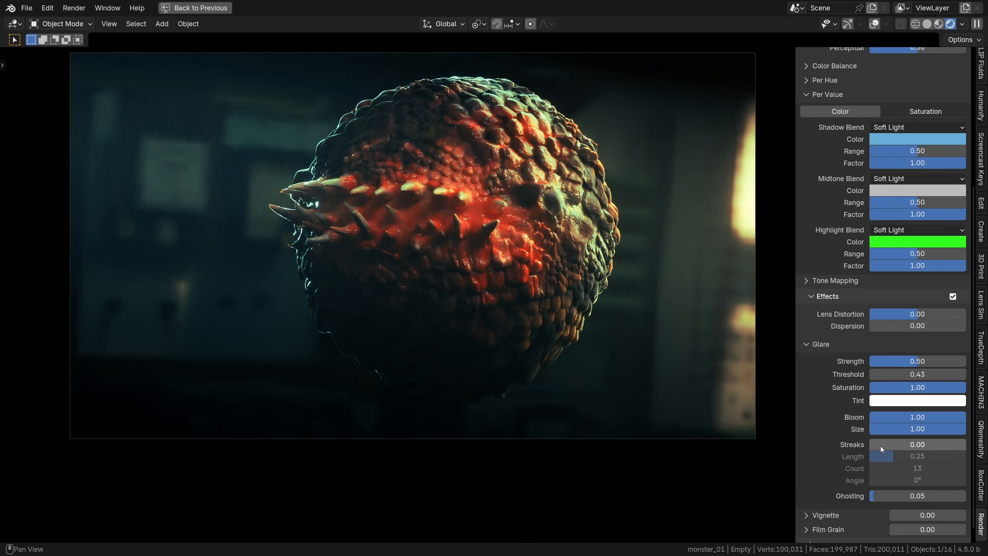
# - Try a strong Glare Ghosting on the monster render and return it to 0.05
pyautogui.scroll(-1, 910, 518)
pyautogui.moveTo(884, 487); pyautogui.dragTo(967, 487)
pyautogui.moveTo(897, 485); pyautogui.dragTo(876, 484)
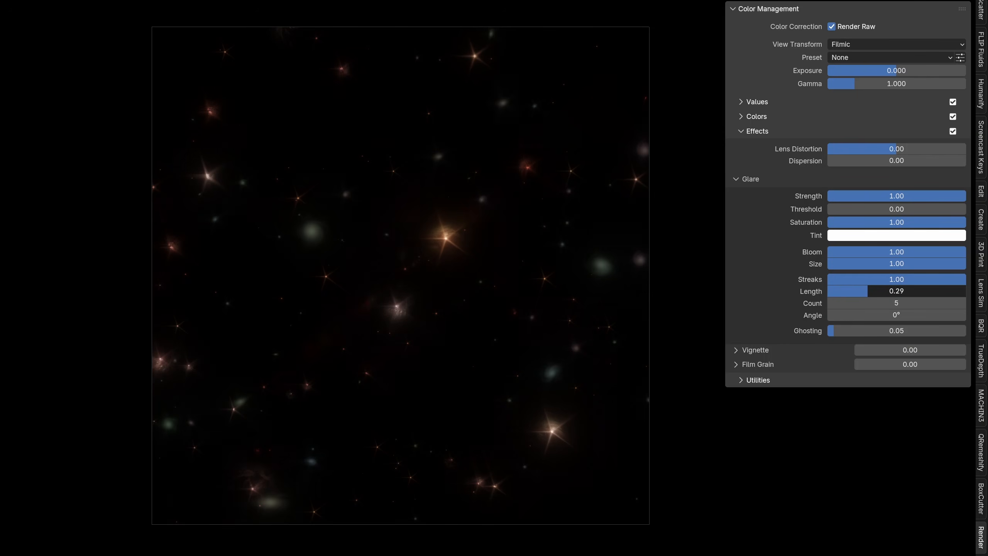
# - Lengthen the Glare streaks on the starfield render and increase their Count
pyautogui.moveTo(868, 291); pyautogui.dragTo(891, 290)
pyautogui.click(962, 306)
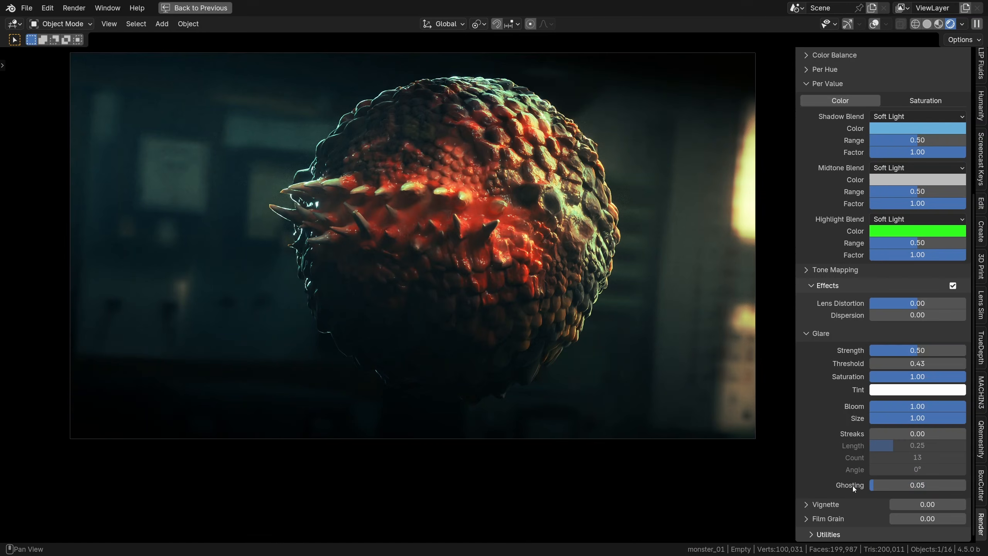
# - Set the monster render's Vignette to 0.19, expand Film Grain, and raise its Strength
pyautogui.moveTo(929, 504); pyautogui.dragTo(894, 510)
pyautogui.click(826, 519)
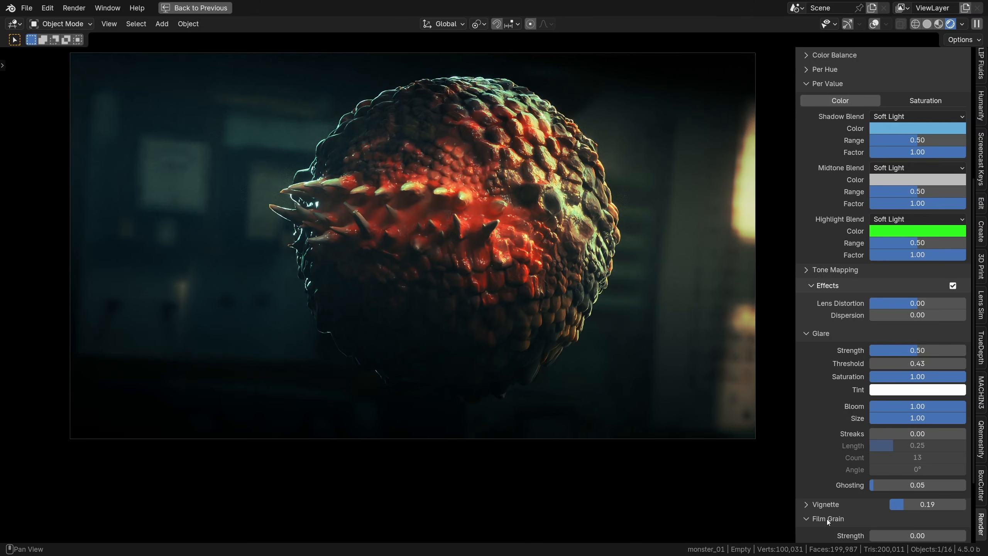
pyautogui.scroll(-5, 826, 519)
pyautogui.moveTo(897, 451); pyautogui.dragTo(926, 450)
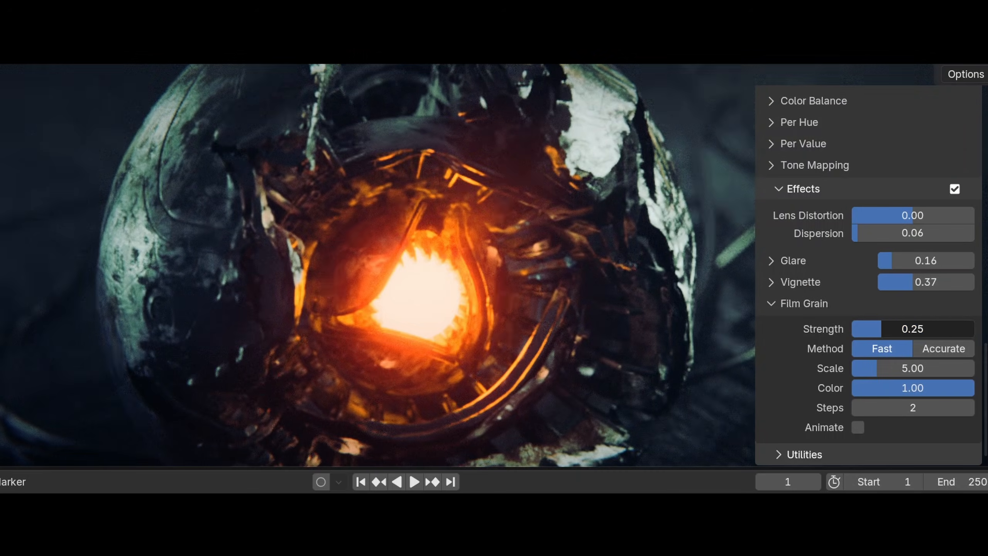
# - Raise Film Grain Strength to 1.00 on the glowing-eye render and compare the Fast and Accurate methods, leaving Accurate selected
pyautogui.moveTo(881, 328); pyautogui.dragTo(953, 329)
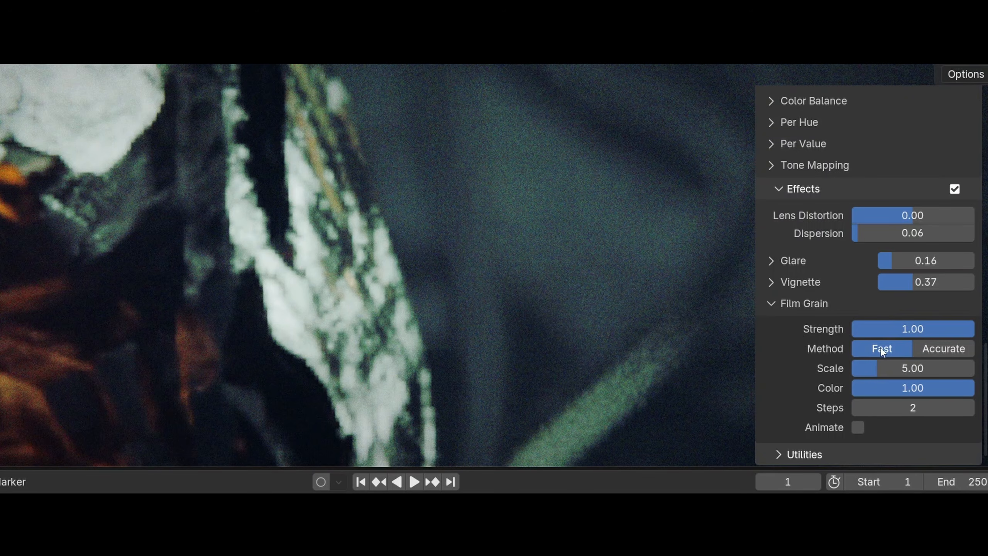
pyautogui.click(938, 349)
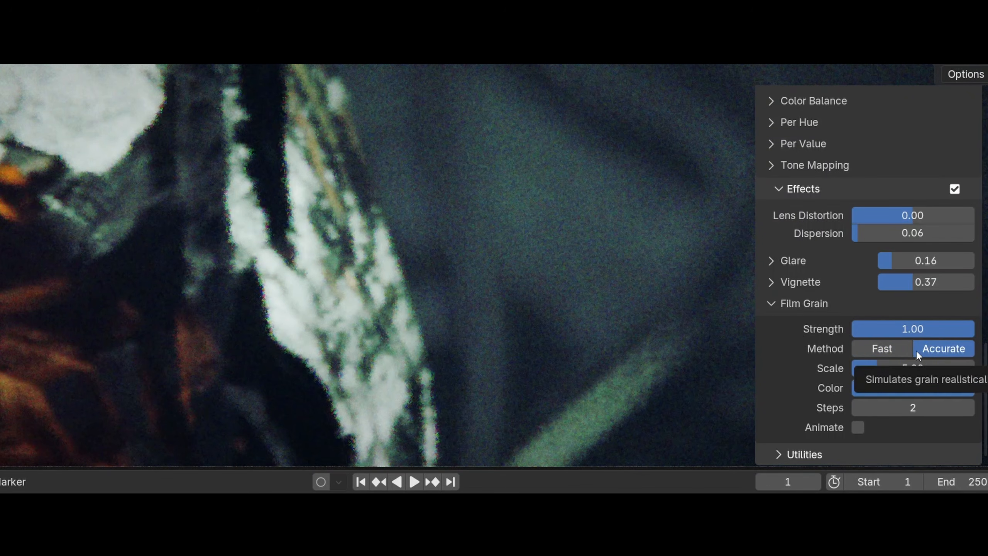
pyautogui.click(890, 349)
pyautogui.click(935, 349)
# - Try a smaller Film Grain Scale, down to 1.63, and a lower Color, restoring them to 5.00 and 1.00
pyautogui.moveTo(886, 367)
pyautogui.mouseDown()
pyautogui.moveTo(900, 367)
pyautogui.moveTo(872, 367)
pyautogui.mouseUp()
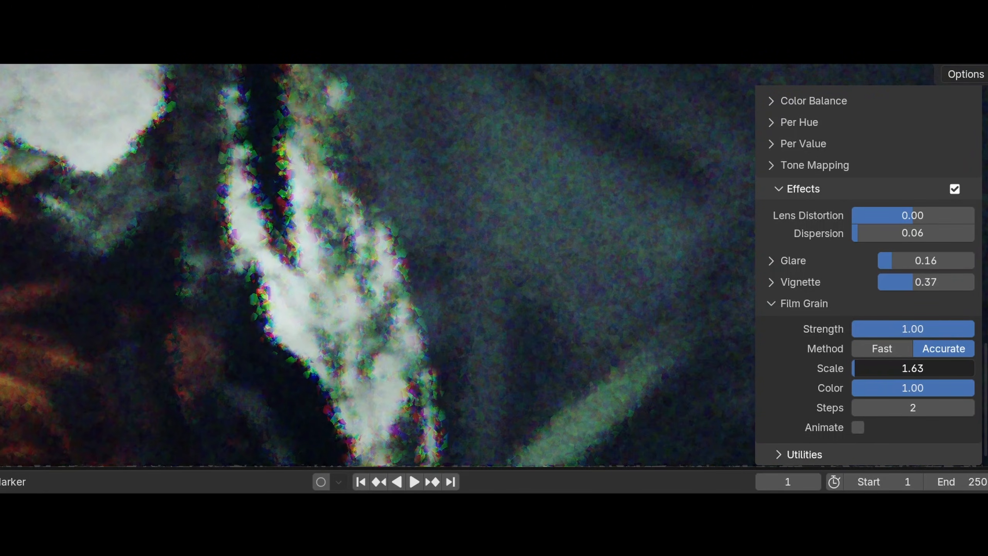
pyautogui.rightClick(855, 367)
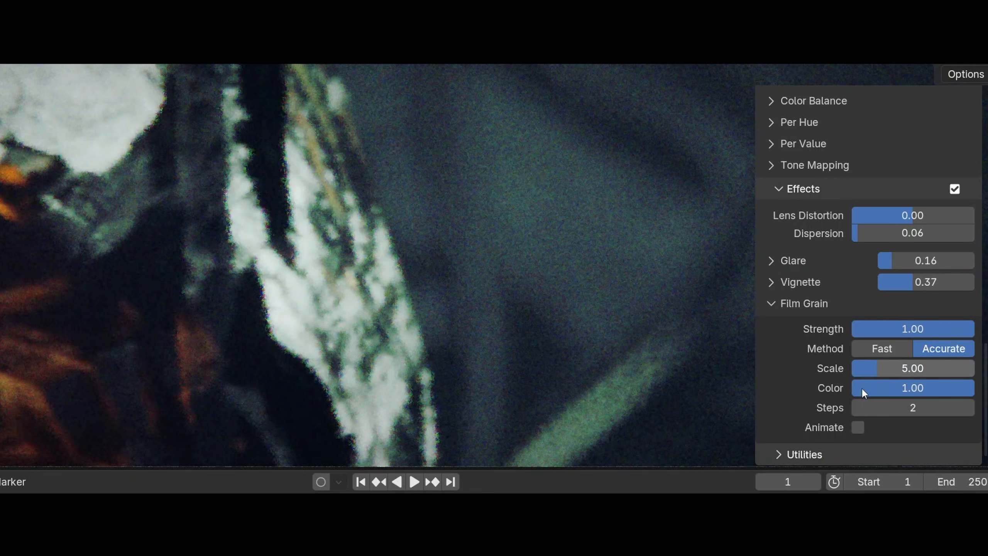
pyautogui.moveTo(912, 388); pyautogui.dragTo(791, 388)
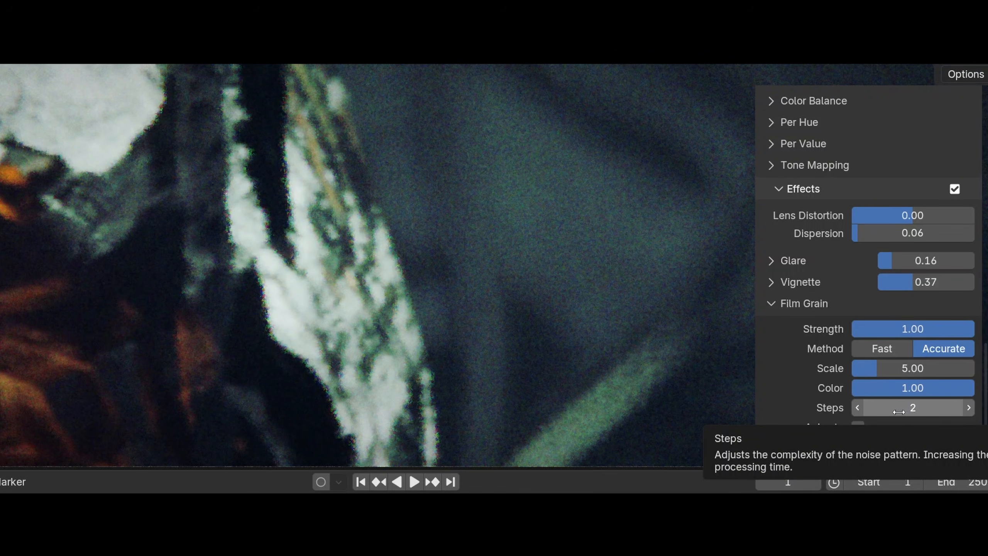
# - Compare Film Grain Steps values between 1 and 4 and return the setting to 2
pyautogui.click(858, 408)
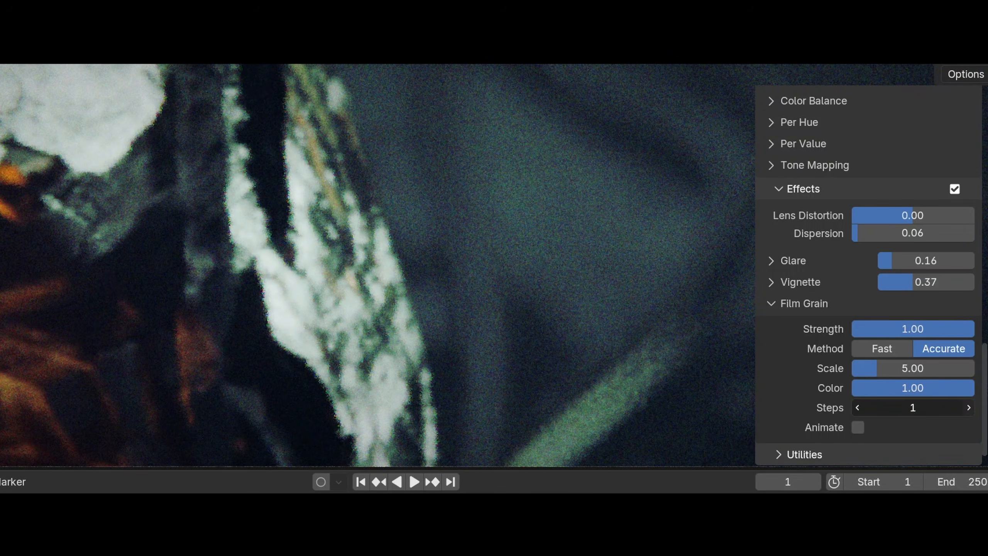
pyautogui.click(969, 409)
pyautogui.click(970, 409)
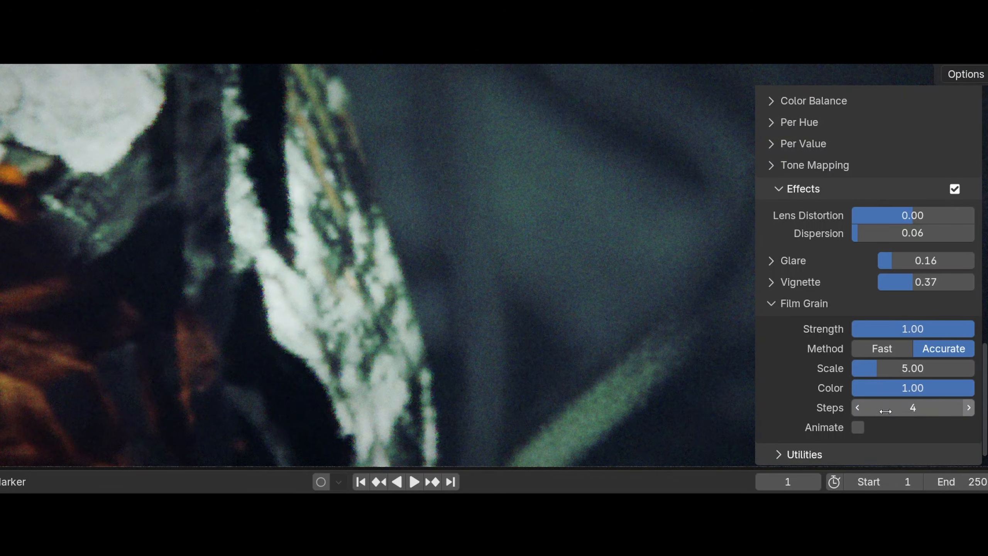
pyautogui.click(857, 413)
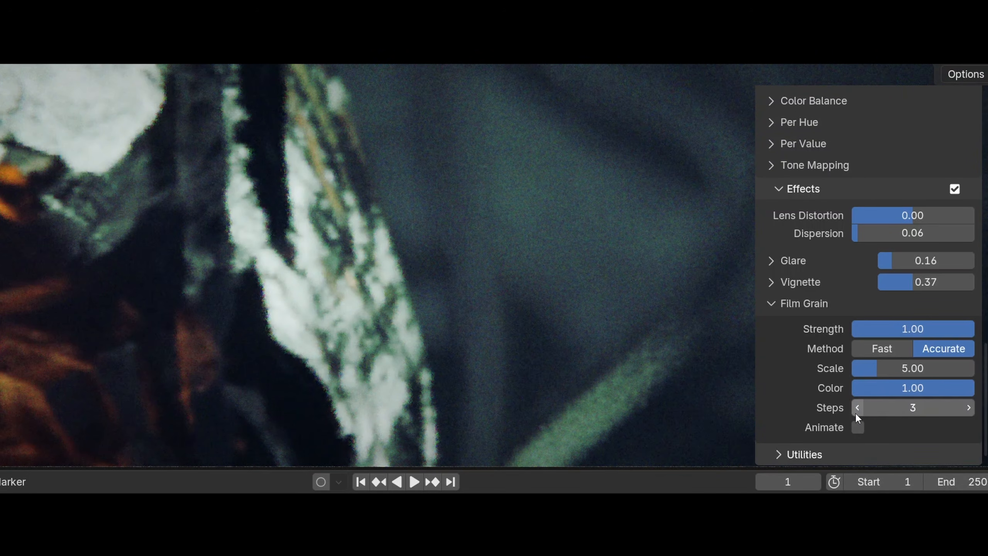
pyautogui.click(968, 410)
pyautogui.click(857, 410)
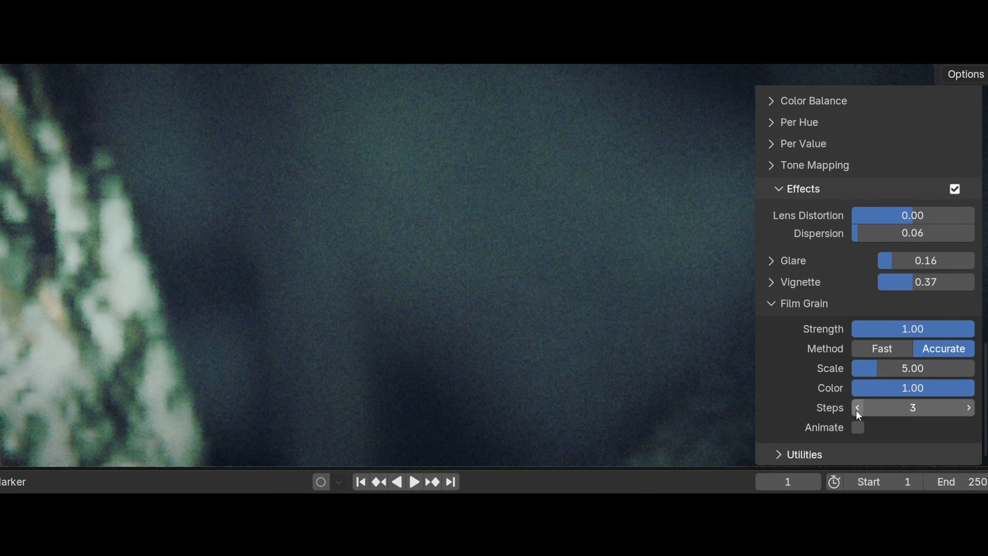
pyautogui.click(857, 410)
# - Enable the Film Grain Animate option and play the animation
pyautogui.click(857, 410)
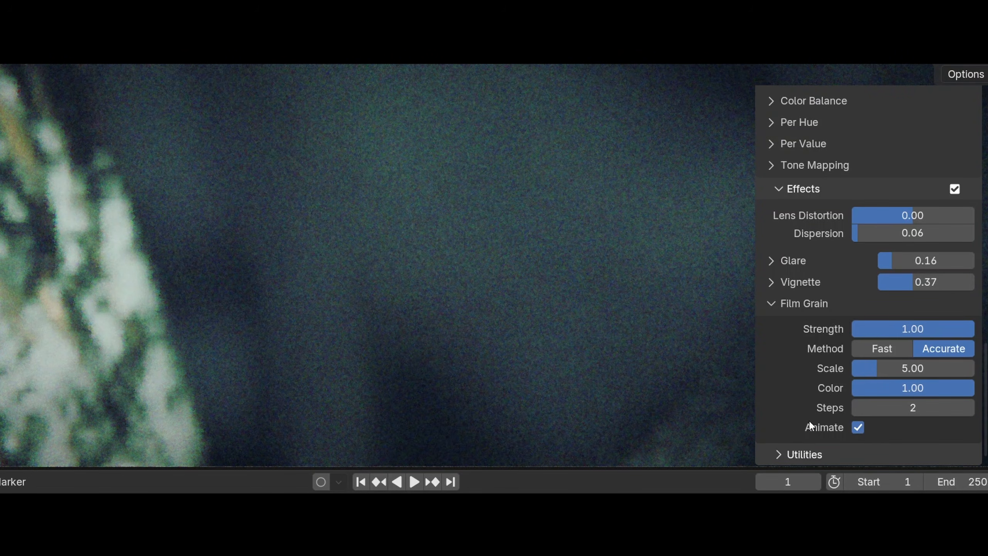
pyautogui.click(415, 482)
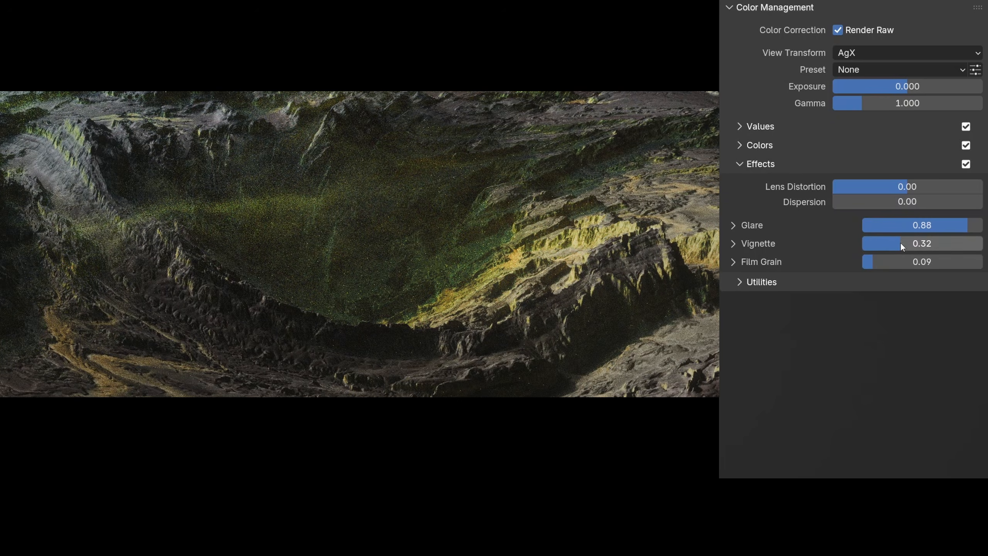
# - Raise the Vignette on the rocky terrain render to 0.79, expand its settings, and make its color greener
pyautogui.moveTo(898, 244); pyautogui.dragTo(958, 244)
pyautogui.click(763, 244)
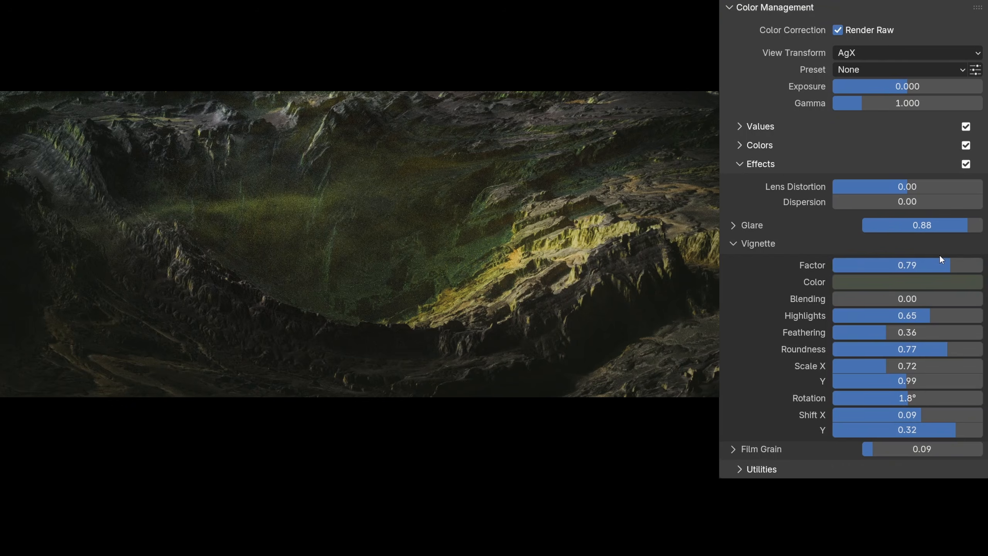
pyautogui.moveTo(946, 265)
pyautogui.mouseDown()
pyautogui.moveTo(834, 265)
pyautogui.moveTo(946, 264)
pyautogui.mouseUp()
pyautogui.click(940, 284)
pyautogui.moveTo(891, 80)
pyautogui.mouseDown()
pyautogui.moveTo(849, 56)
pyautogui.moveTo(875, 146)
pyautogui.moveTo(965, 77)
pyautogui.moveTo(900, 27)
pyautogui.moveTo(842, 72)
pyautogui.moveTo(892, 89)
pyautogui.mouseUp()
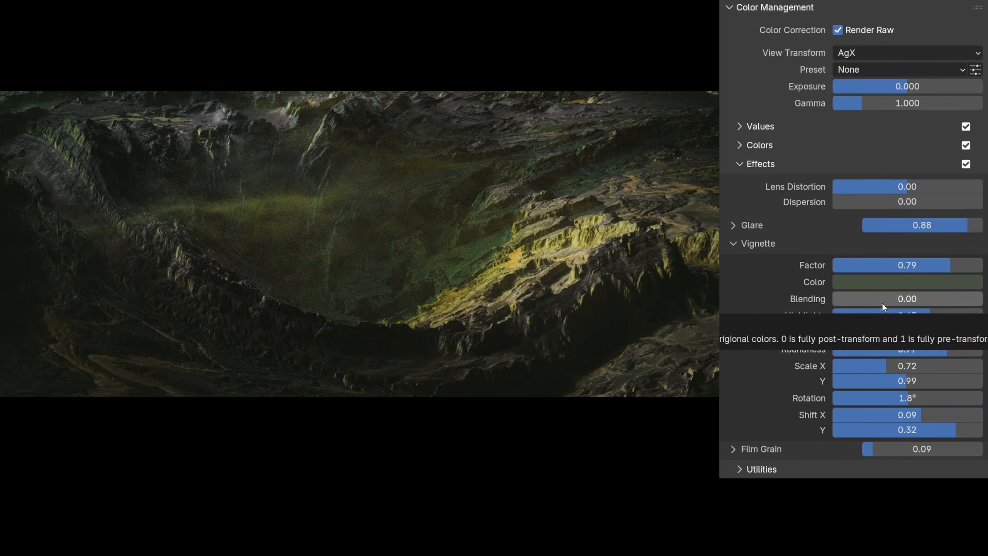
# - Set Vignette Blending 0.39, Highlights 0.49, Feathering 0.00, Roundness 0.47, Scale 0.62 by 0.80, Rotation 21°, and Shift 0.15 by 0.09
pyautogui.moveTo(883, 303); pyautogui.dragTo(809, 333)
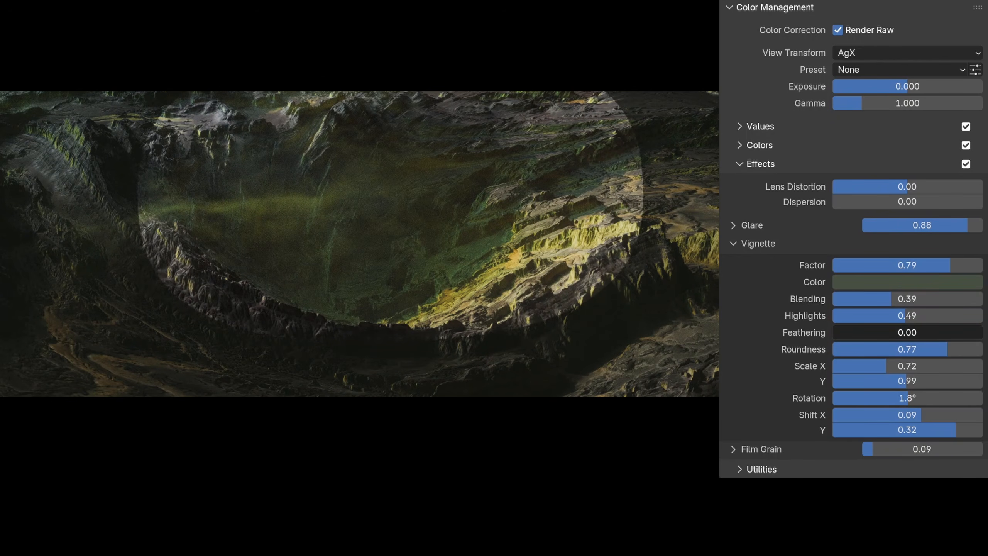
pyautogui.moveTo(907, 349); pyautogui.dragTo(871, 430)
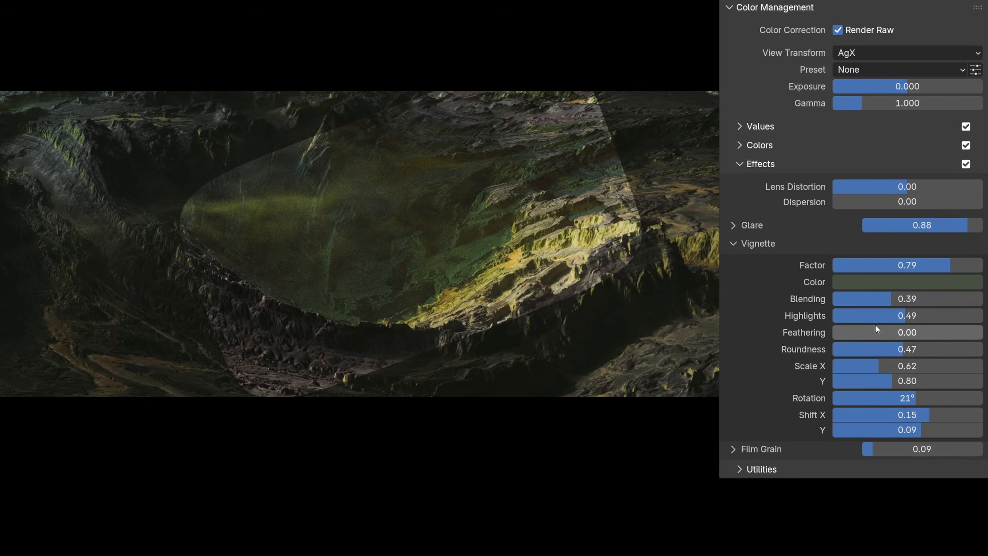
# - Soften the Vignette edge with a Feathering of 0.35 and set its Factor to 1.00
pyautogui.moveTo(876, 331)
pyautogui.mouseDown()
pyautogui.moveTo(937, 331)
pyautogui.moveTo(877, 327)
pyautogui.mouseUp()
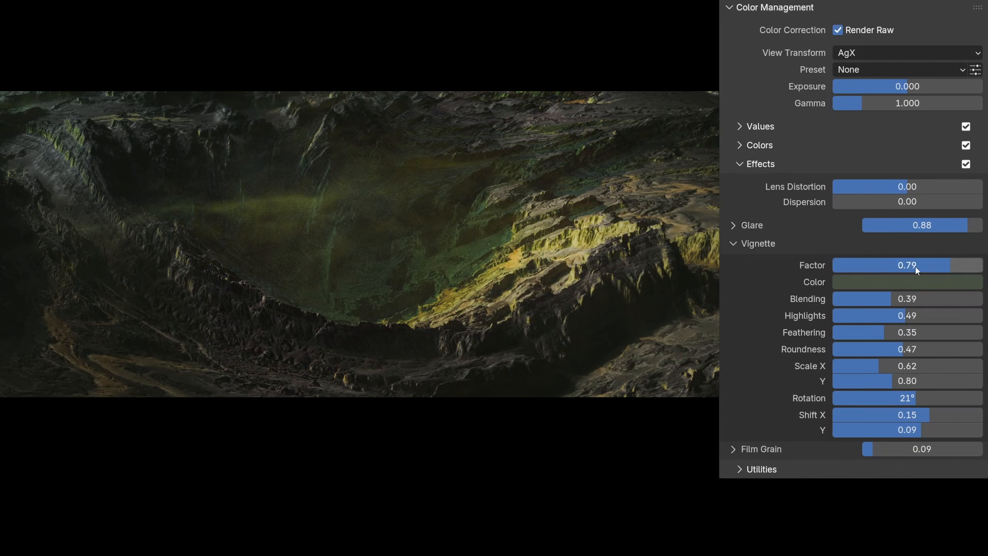
pyautogui.moveTo(916, 266); pyautogui.dragTo(953, 266)
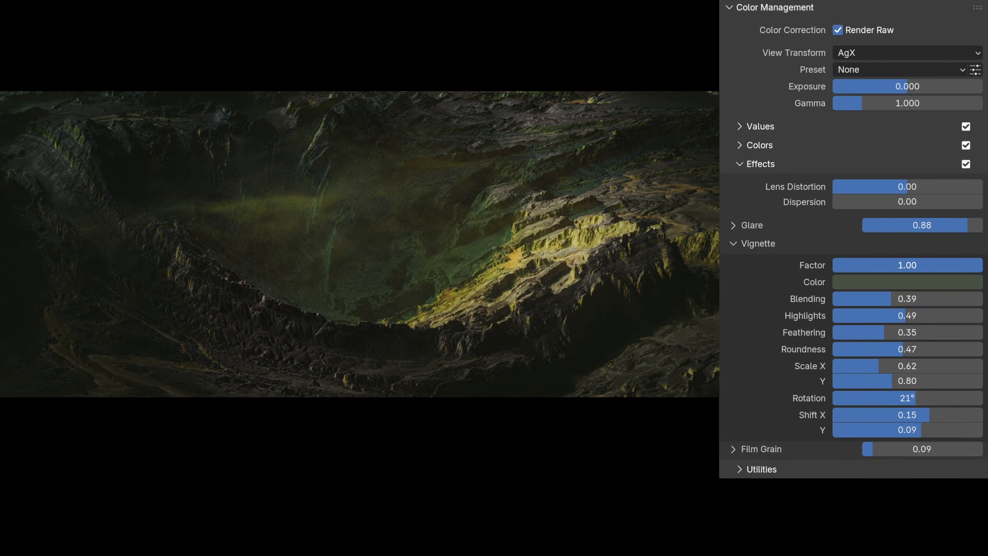